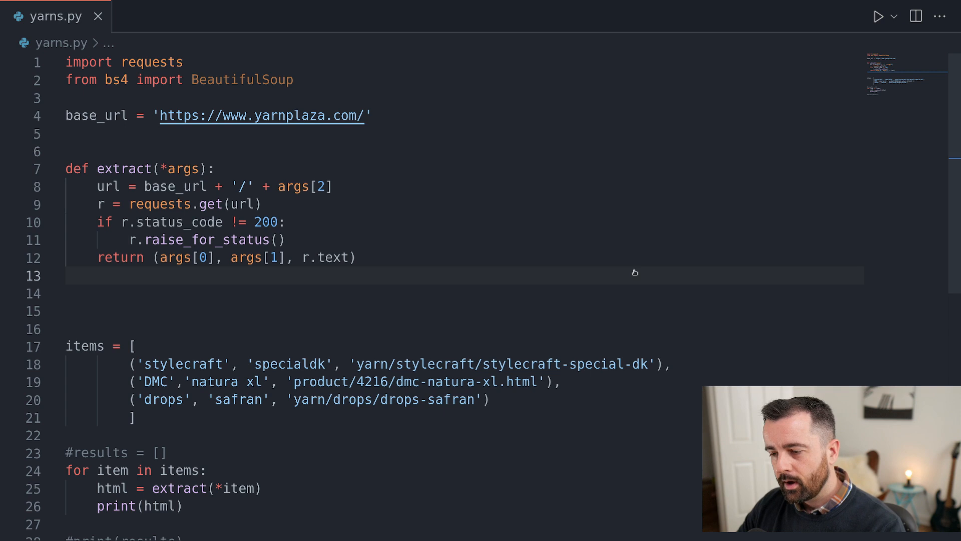
- Switch from the yarns.py scraper to the Chrome window with the Yarnplaza product tabs
{"action": "key", "text": "alt+Tab"}
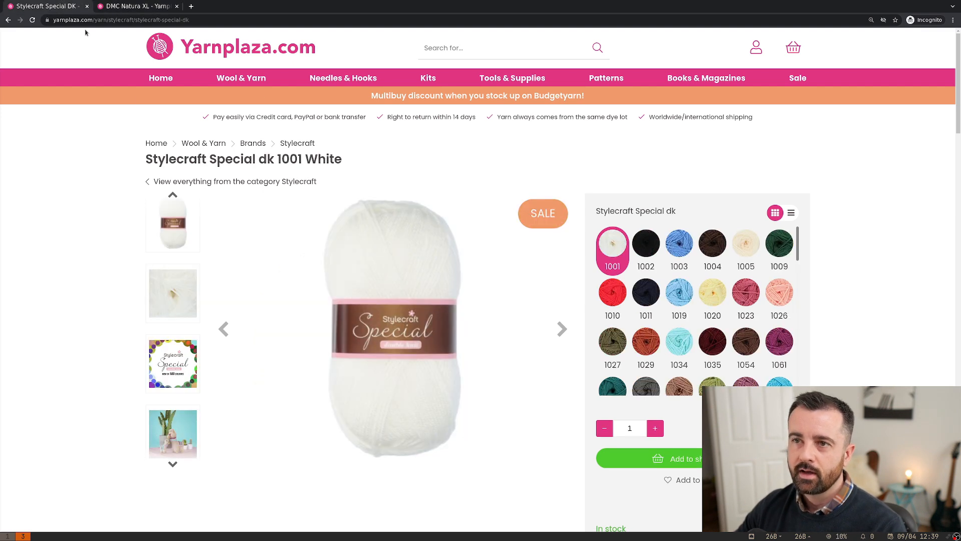
- Flip between the Stylecraft Special DK and DMC Natura XL pages, ending on DMC's specifications table
{"action": "left_click", "coordinate": [46, 6]}
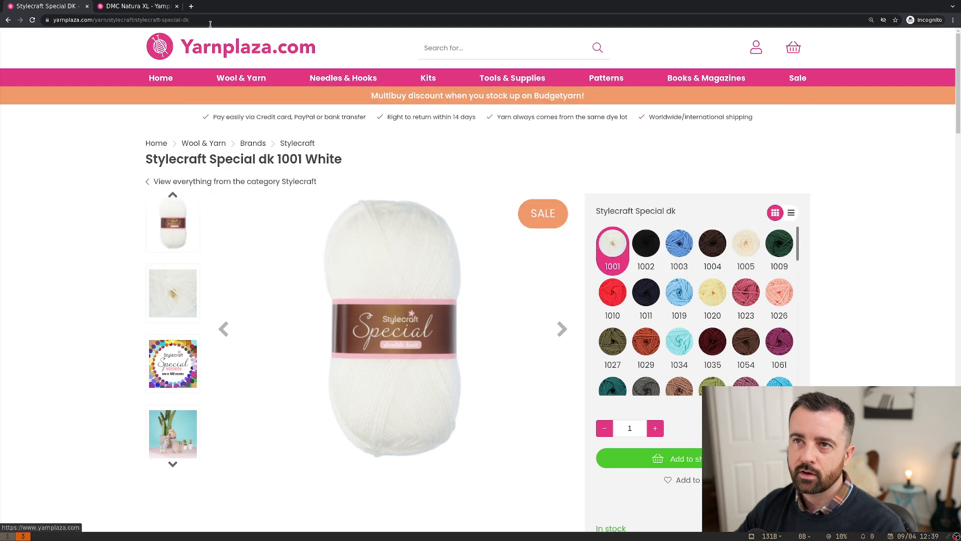
{"action": "left_click", "coordinate": [120, 20]}
{"action": "left_click", "coordinate": [139, 6]}
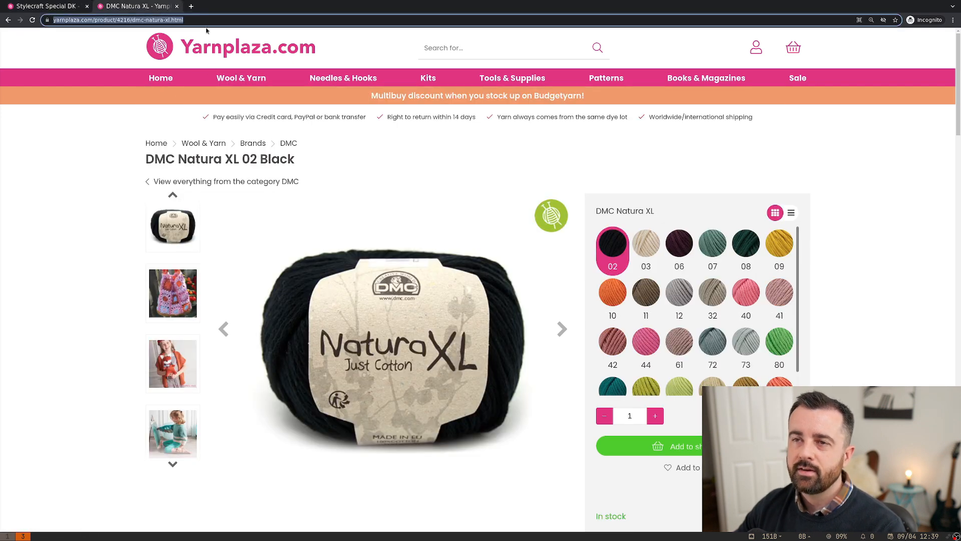
{"action": "scroll", "coordinate": [394, 176], "scroll_direction": "down", "scroll_amount": 3}
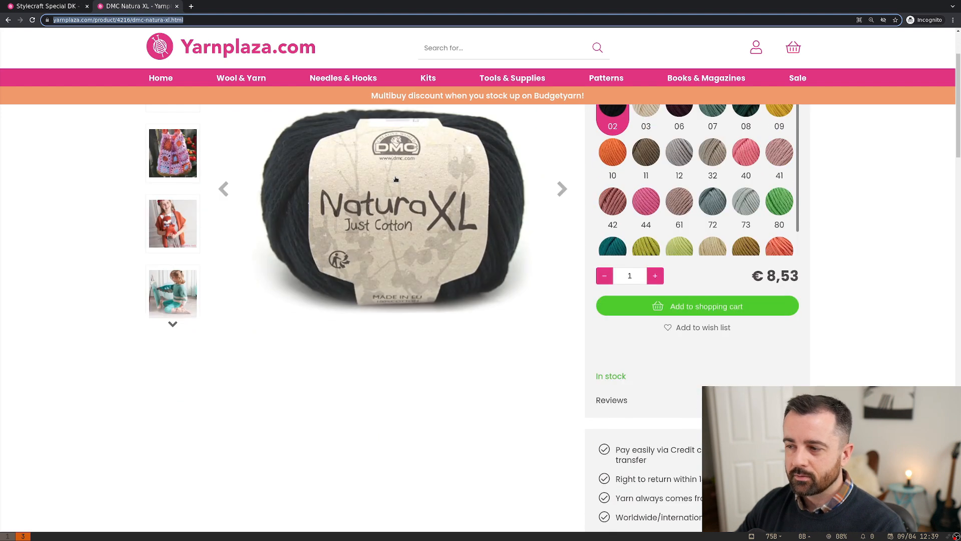
{"action": "scroll", "coordinate": [394, 176], "scroll_direction": "down", "scroll_amount": 3}
{"action": "scroll", "coordinate": [394, 177], "scroll_direction": "down", "scroll_amount": 3}
{"action": "scroll", "coordinate": [394, 177], "scroll_direction": "down", "scroll_amount": 1}
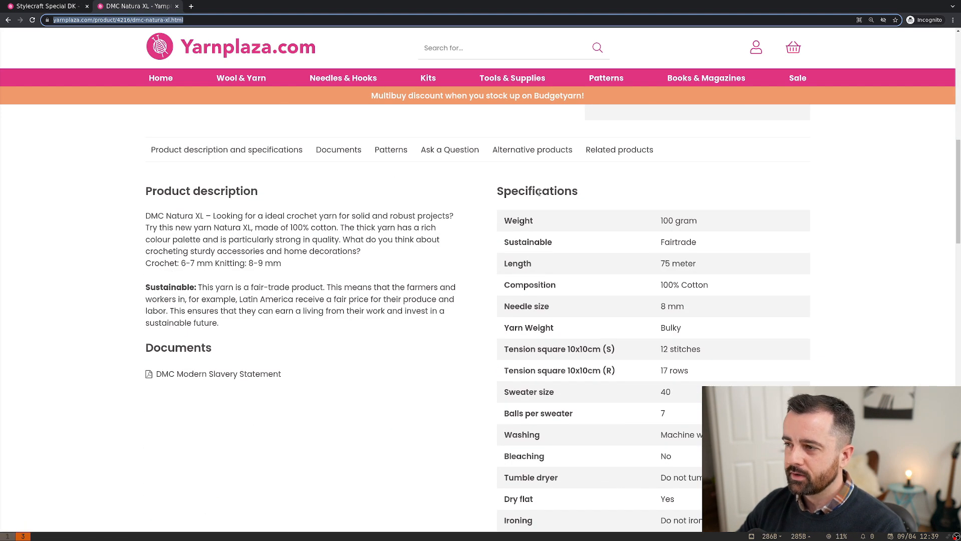
{"action": "scroll", "coordinate": [546, 203], "scroll_direction": "down", "scroll_amount": 2}
{"action": "scroll", "coordinate": [545, 202], "scroll_direction": "down", "scroll_amount": 2}
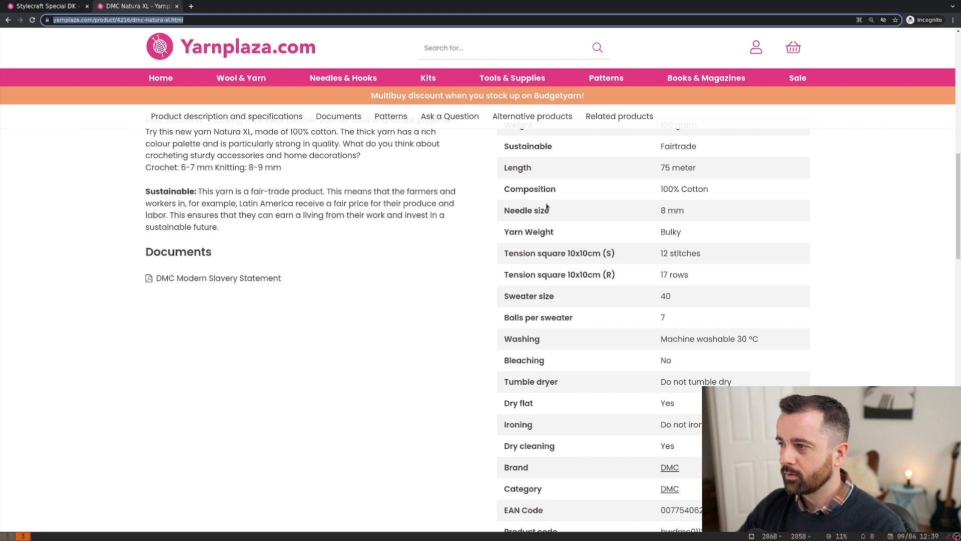
{"action": "scroll", "coordinate": [547, 206], "scroll_direction": "up", "scroll_amount": 1}
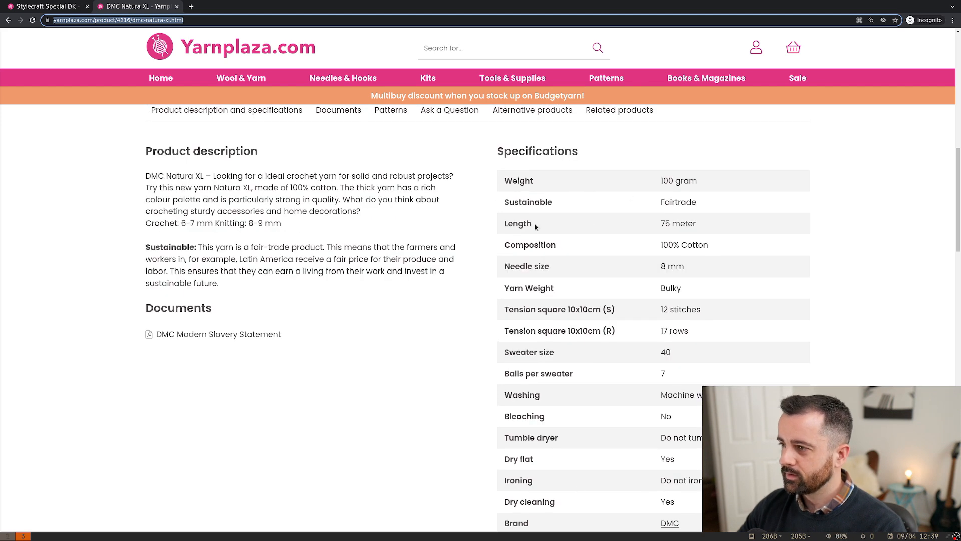
{"action": "key", "text": "ctrl+Tab"}
{"action": "scroll", "coordinate": [589, 300], "scroll_direction": "down", "scroll_amount": 5}
{"action": "scroll", "coordinate": [588, 305], "scroll_direction": "down", "scroll_amount": 4}
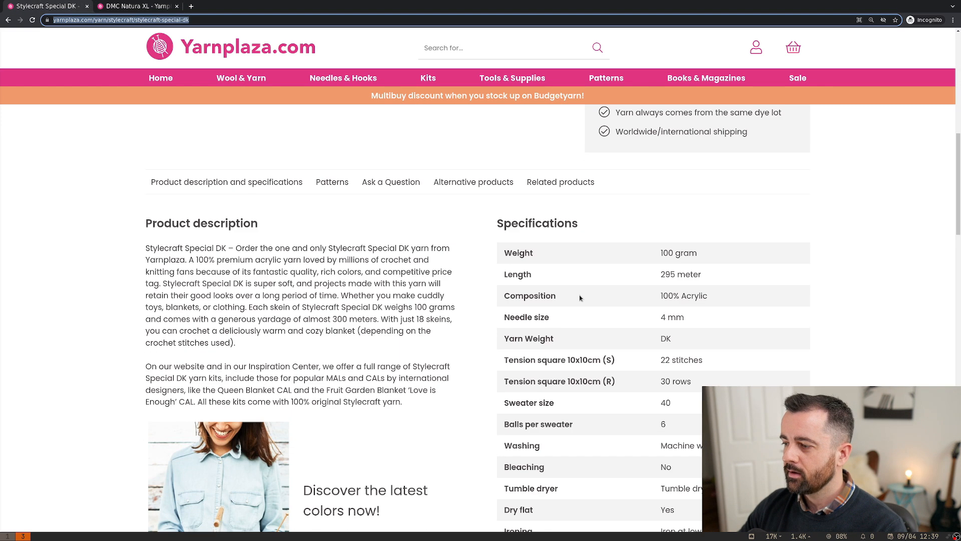
{"action": "scroll", "coordinate": [579, 295], "scroll_direction": "down", "scroll_amount": 2}
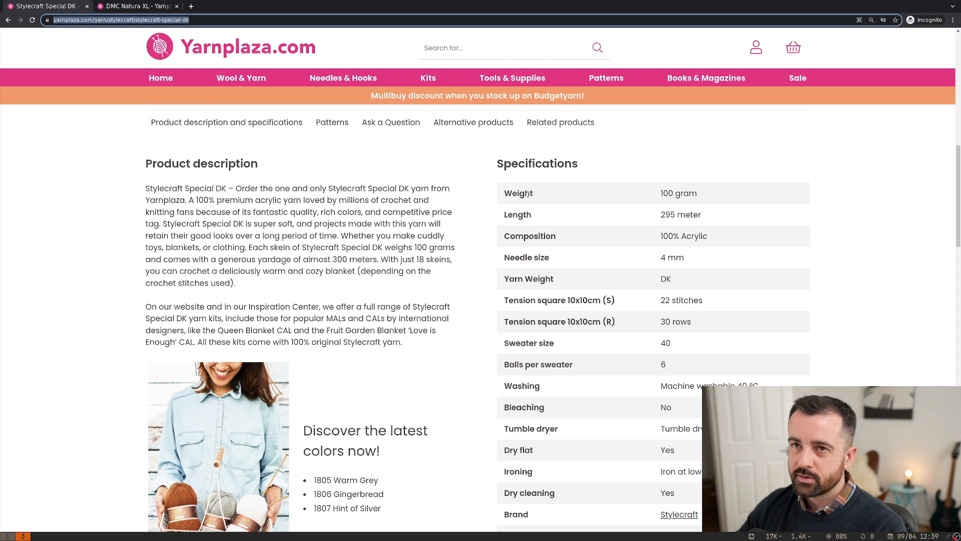
{"action": "left_click", "coordinate": [138, 6]}
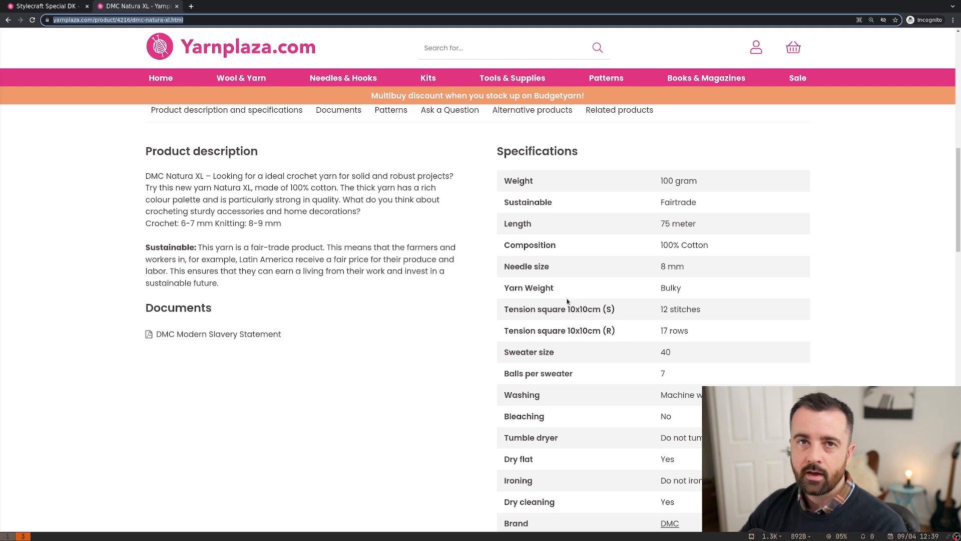
- Inspect the specifications table in DevTools and locate the Weight cell's markup
{"action": "right_click", "coordinate": [583, 223]}
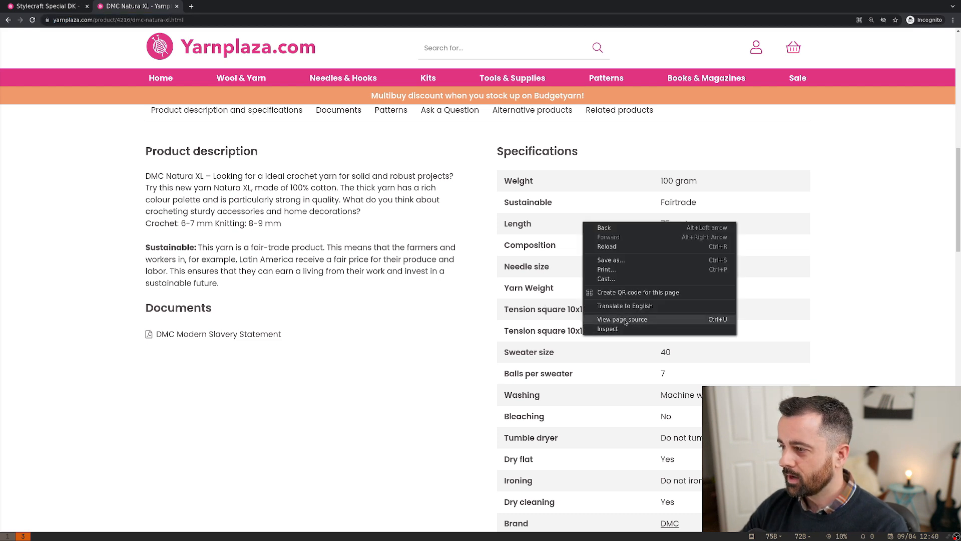
{"action": "left_click", "coordinate": [622, 329]}
{"action": "left_click", "coordinate": [481, 33]}
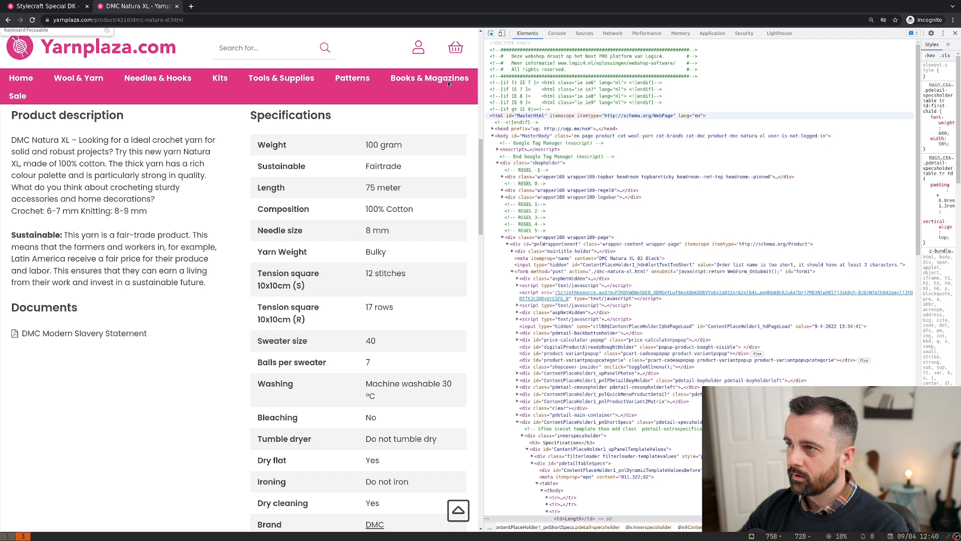
{"action": "left_click", "coordinate": [270, 142]}
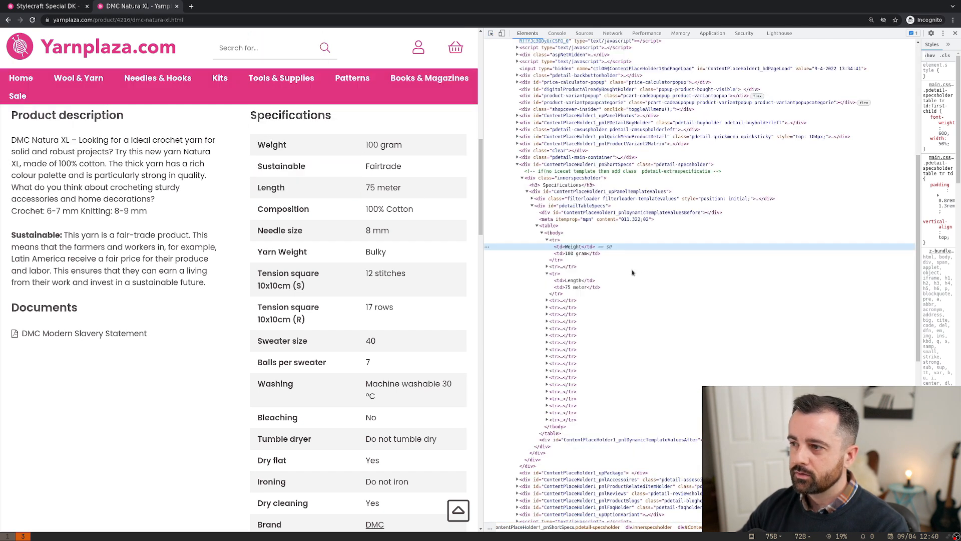
{"action": "scroll", "coordinate": [653, 304], "scroll_direction": "up", "scroll_amount": 1}
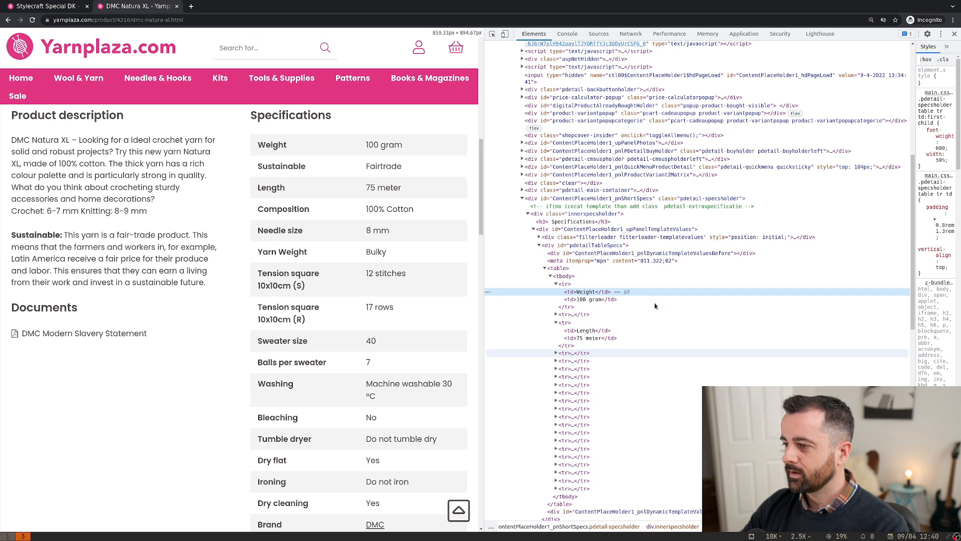
{"action": "scroll", "coordinate": [663, 286], "scroll_direction": "up", "scroll_amount": 1}
{"action": "scroll", "coordinate": [646, 270], "scroll_direction": "down", "scroll_amount": 3}
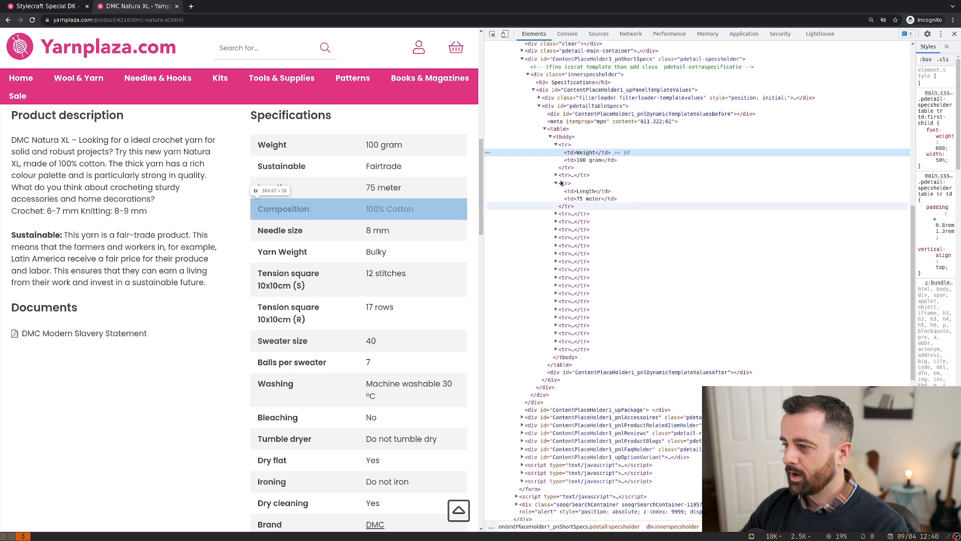
- Expand the Length row's tr markup, highlight the Weight value 100 gram, then return to yarns.py
{"action": "left_click", "coordinate": [555, 161]}
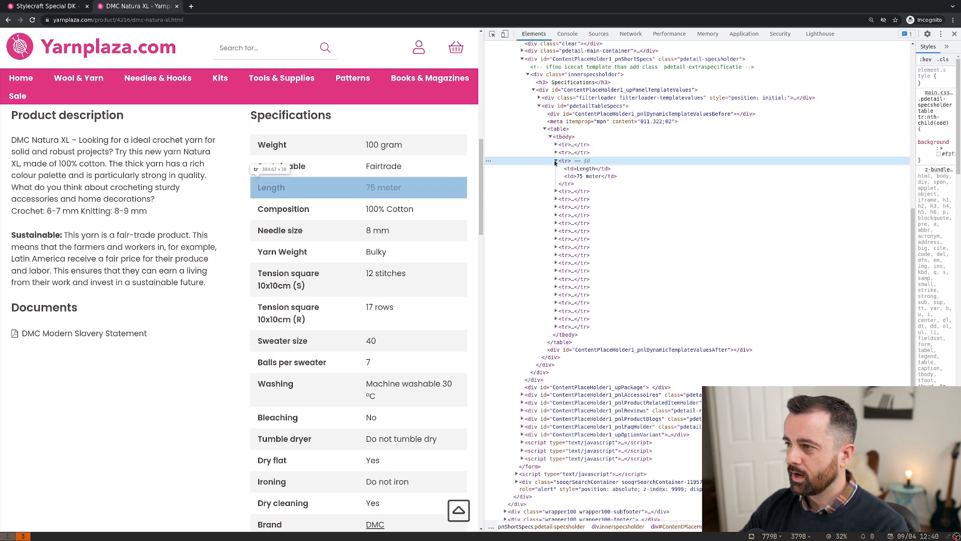
{"action": "left_click", "coordinate": [556, 161]}
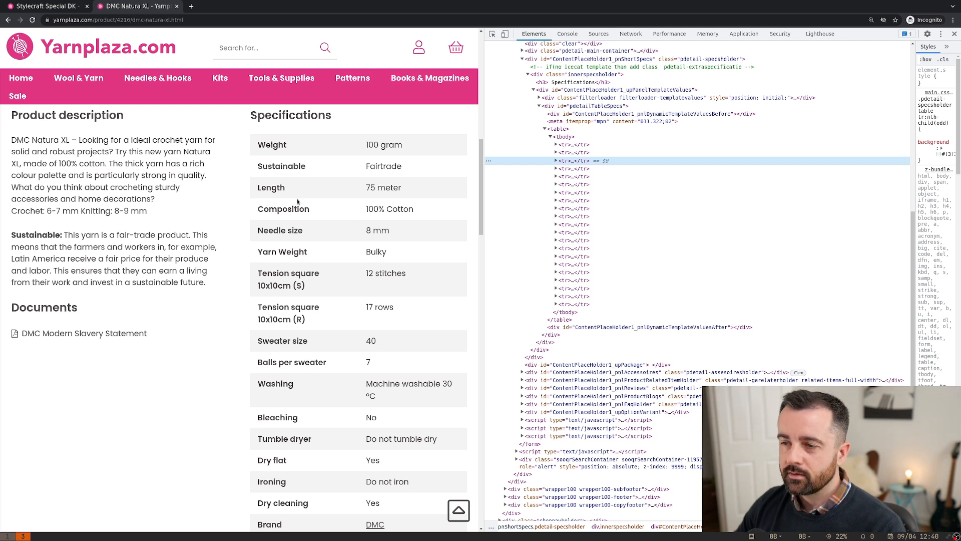
{"action": "double_click", "coordinate": [273, 144]}
{"action": "double_click", "coordinate": [372, 145]}
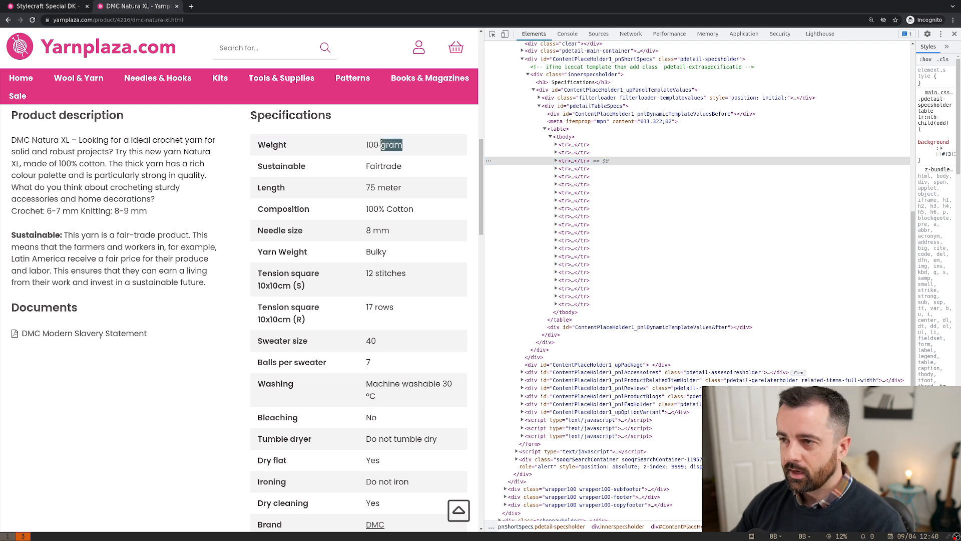
{"action": "left_click_drag", "start_coordinate": [367, 145], "coordinate": [402, 144]}
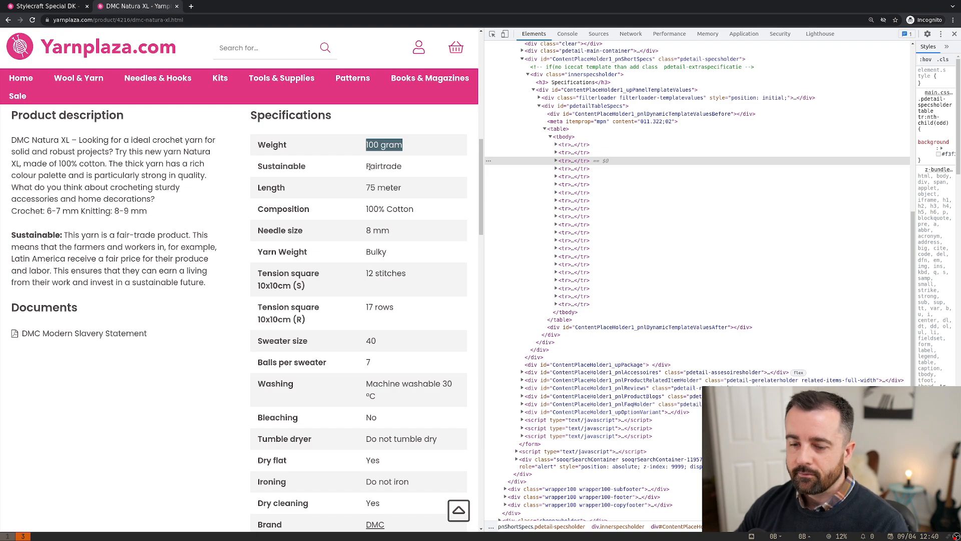
{"action": "key", "text": "alt+Tab"}
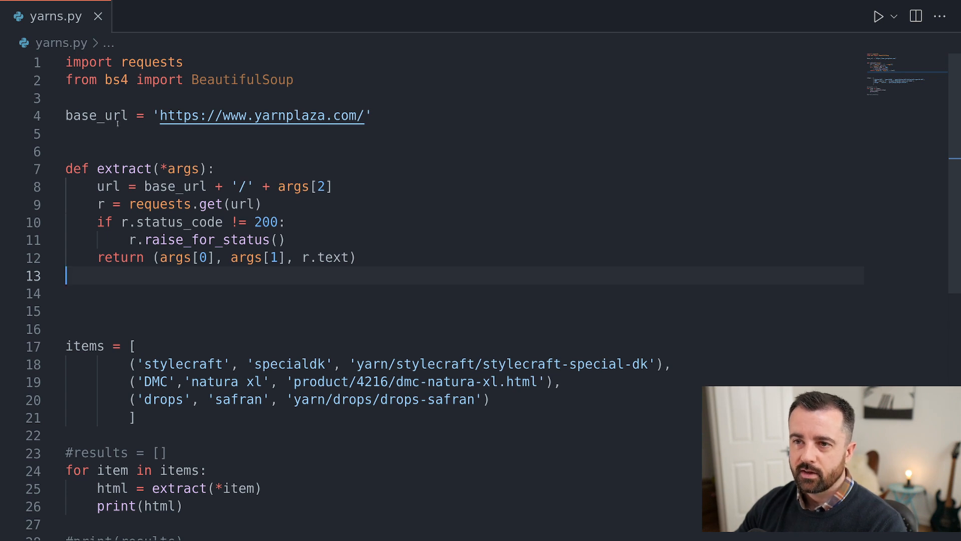
{"action": "left_click_drag", "start_coordinate": [66, 115], "coordinate": [372, 115]}
{"action": "left_click", "coordinate": [376, 135]}
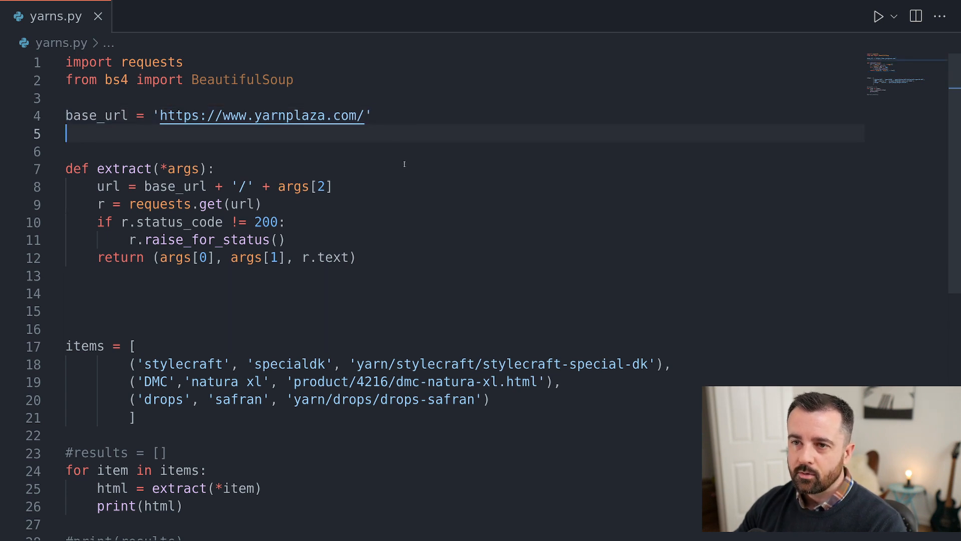
{"action": "left_click", "coordinate": [440, 203]}
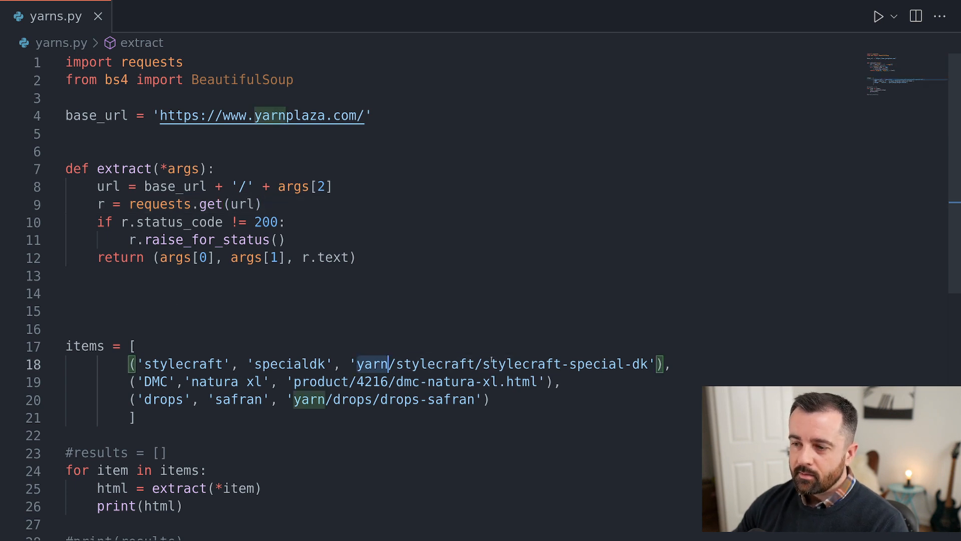
{"action": "left_click_drag", "start_coordinate": [352, 364], "coordinate": [649, 364]}
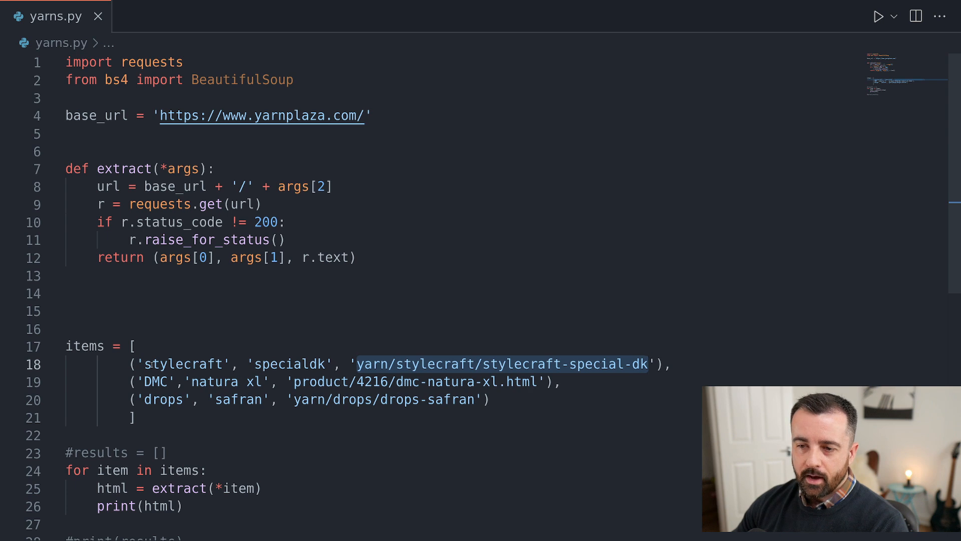
{"action": "scroll", "coordinate": [150, 364], "scroll_direction": "down", "scroll_amount": 1}
{"action": "double_click", "coordinate": [157, 316]}
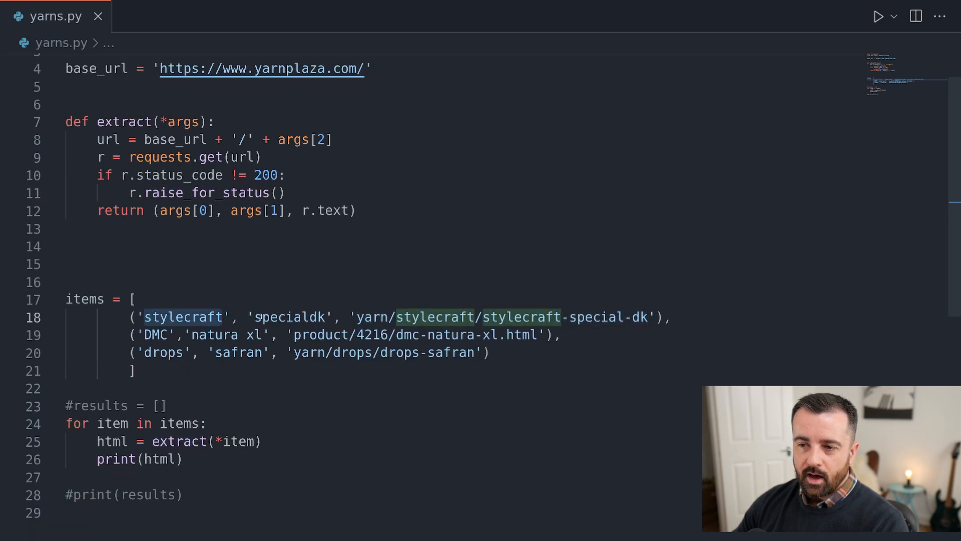
{"action": "left_click_drag", "start_coordinate": [256, 317], "coordinate": [329, 317]}
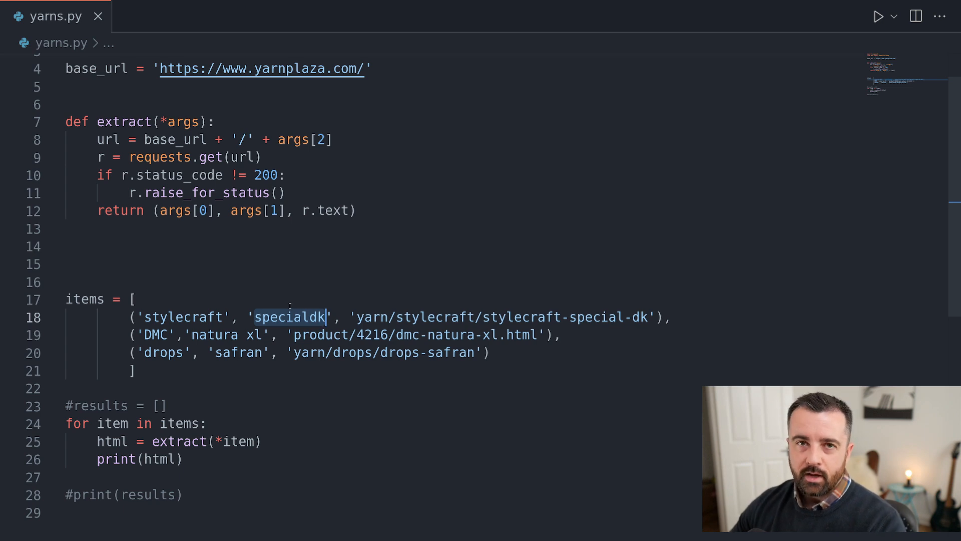
{"action": "key", "text": "alt+Tab"}
{"action": "scroll", "coordinate": [226, 226], "scroll_direction": "up", "scroll_amount": 3}
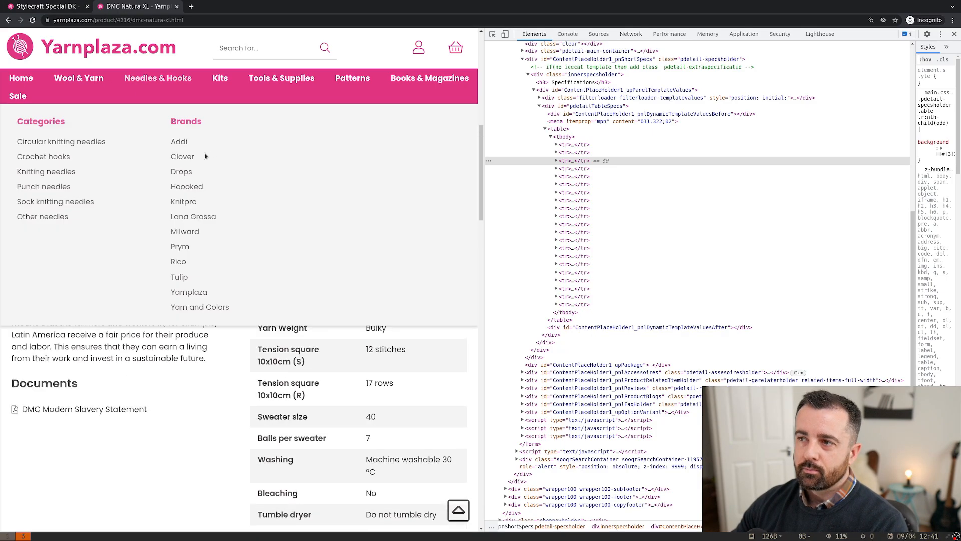
{"action": "scroll", "coordinate": [205, 152], "scroll_direction": "up", "scroll_amount": 2}
{"action": "key", "text": "alt+Tab"}
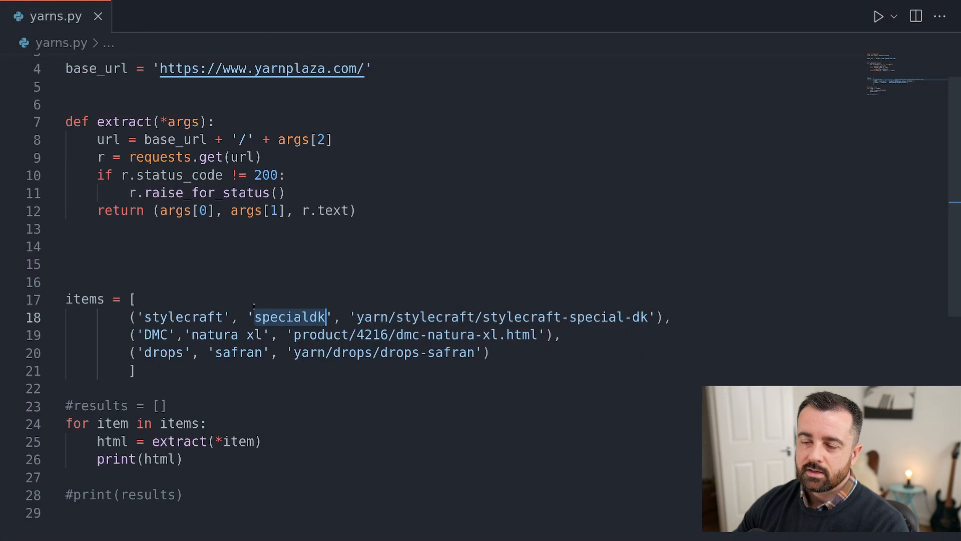
{"action": "double_click", "coordinate": [214, 334]}
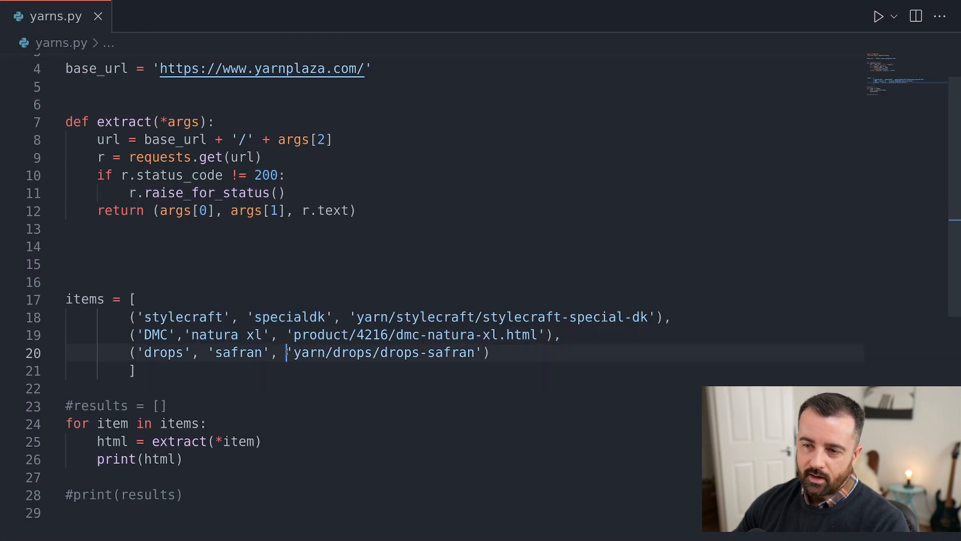
{"action": "left_click", "coordinate": [133, 352]}
{"action": "double_click", "coordinate": [156, 334]}
{"action": "left_click_drag", "start_coordinate": [191, 335], "coordinate": [264, 336]}
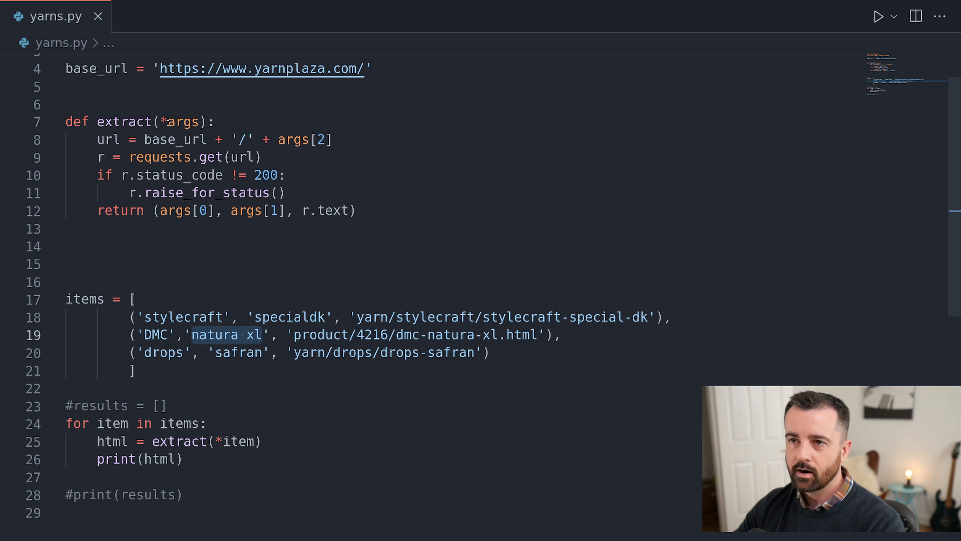
{"action": "left_click", "coordinate": [168, 122]}
{"action": "double_click", "coordinate": [167, 122]}
{"action": "key", "text": "End"}
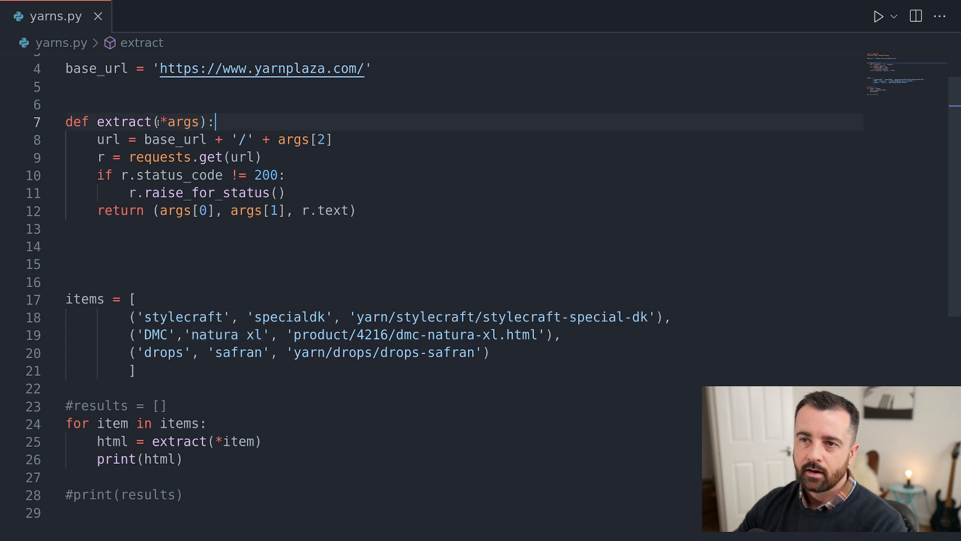
{"action": "double_click", "coordinate": [162, 122]}
{"action": "key", "text": "End"}
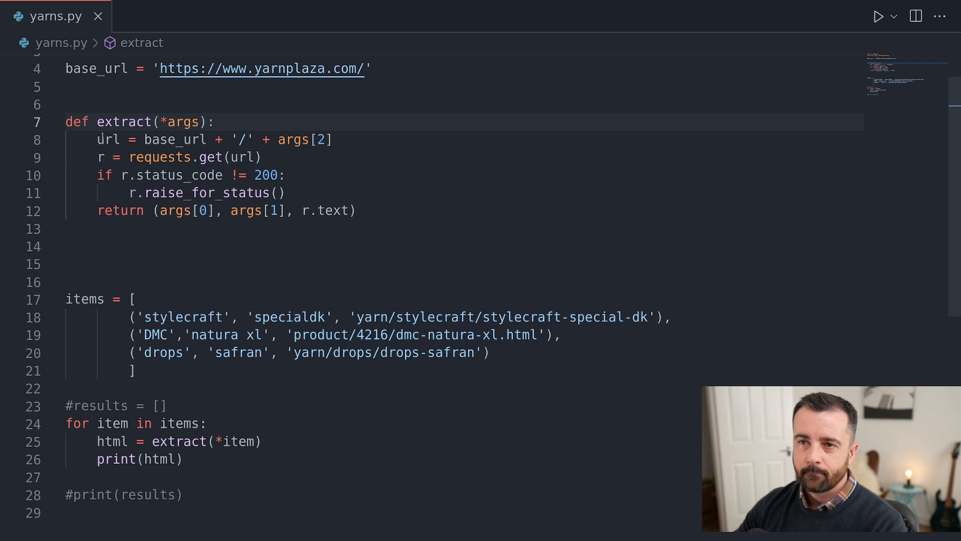
{"action": "left_click_drag", "start_coordinate": [98, 139], "coordinate": [129, 139]}
{"action": "left_click", "coordinate": [231, 139]}
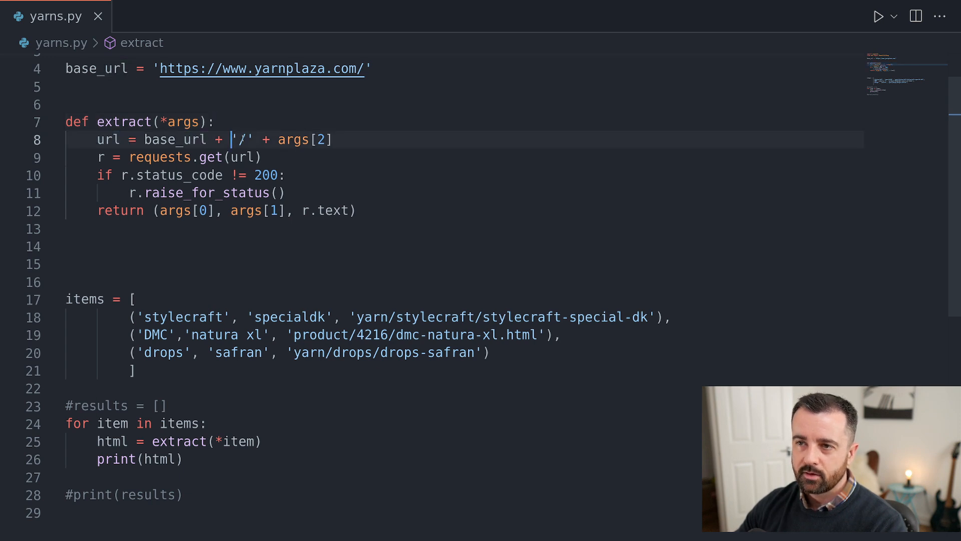
{"action": "double_click", "coordinate": [239, 139]}
{"action": "left_click", "coordinate": [231, 138]}
{"action": "double_click", "coordinate": [241, 139]}
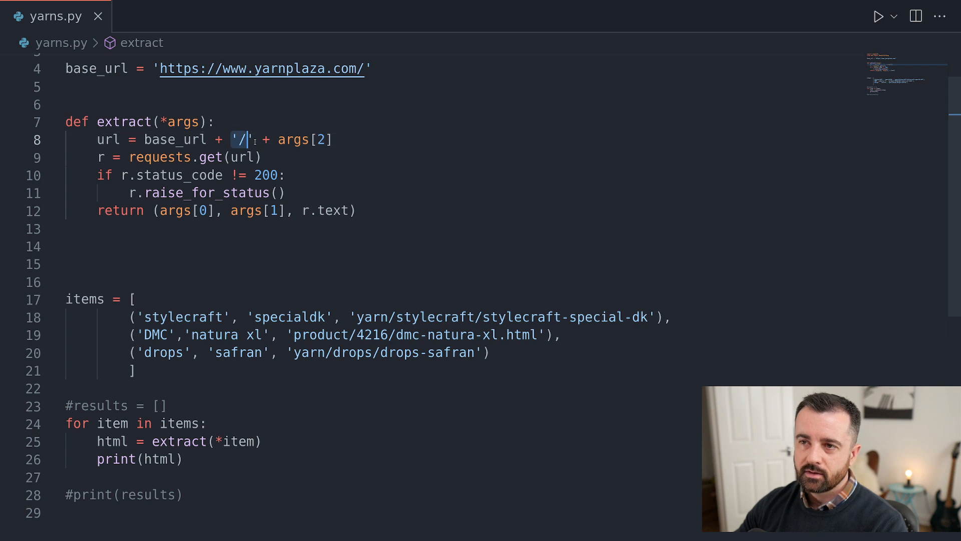
{"action": "key", "text": "Right"}
{"action": "left_click_drag", "start_coordinate": [290, 334], "coordinate": [555, 335]}
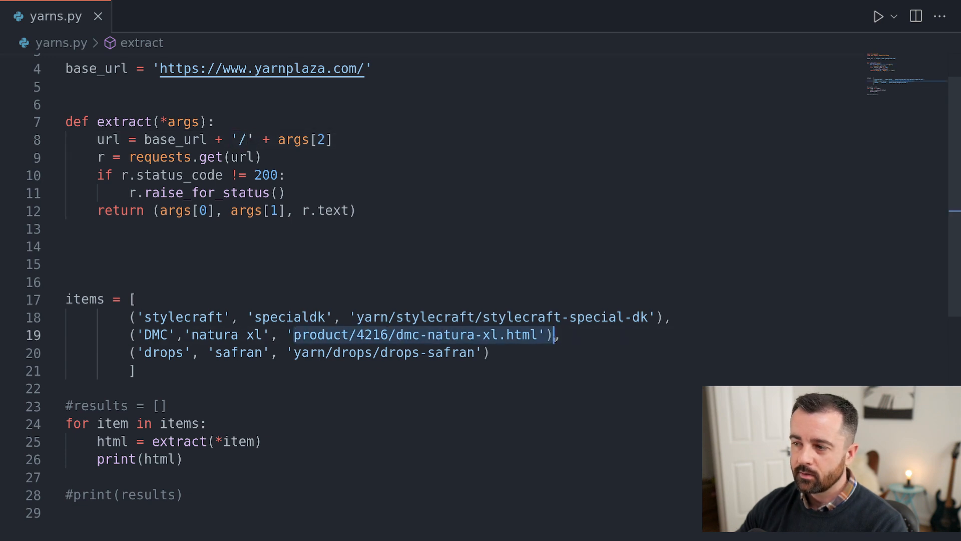
{"action": "left_click", "coordinate": [355, 370]}
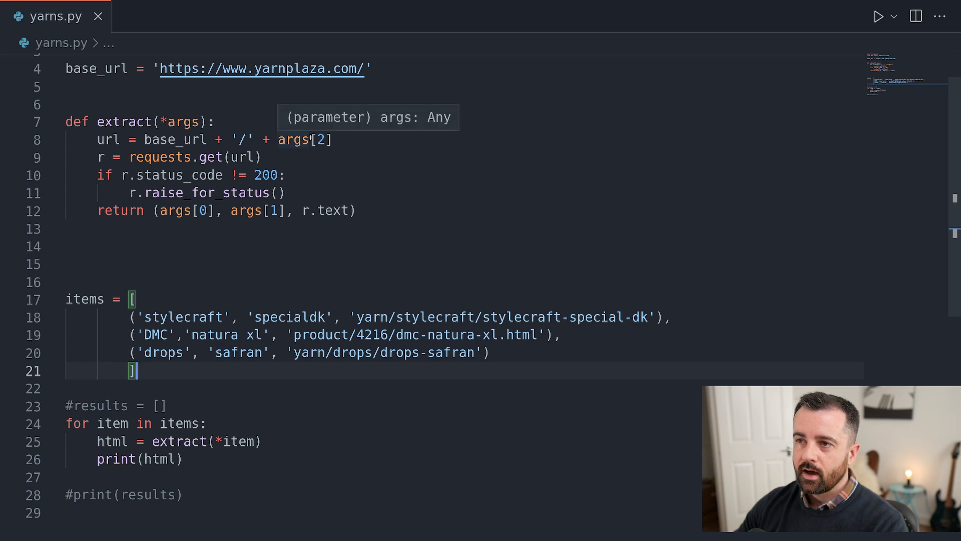
{"action": "left_click_drag", "start_coordinate": [275, 139], "coordinate": [334, 140]}
{"action": "left_click", "coordinate": [331, 140]}
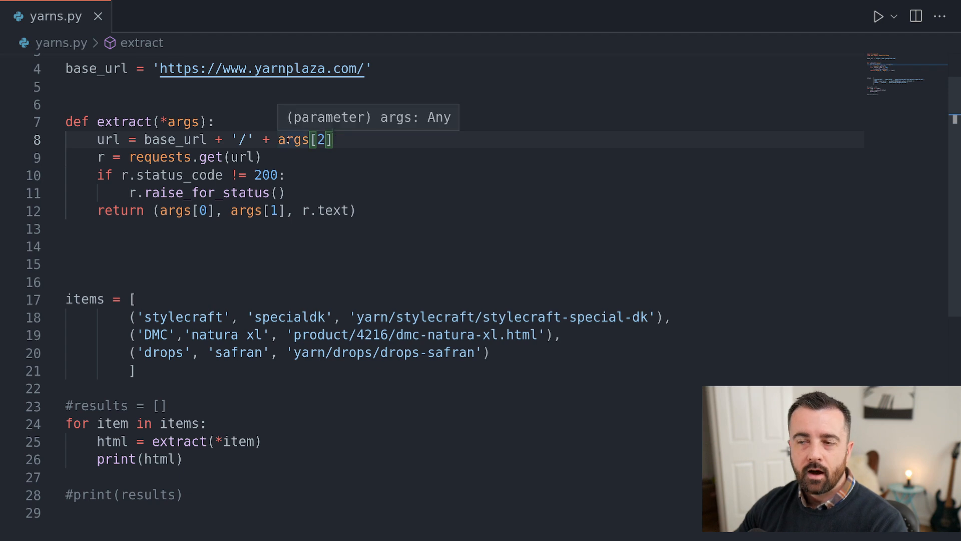
{"action": "left_click", "coordinate": [407, 172]}
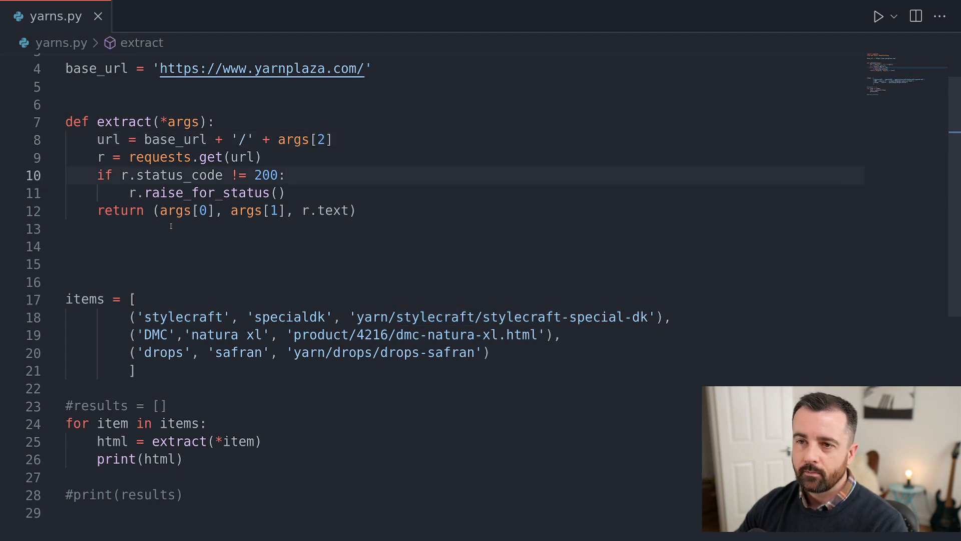
{"action": "left_click_drag", "start_coordinate": [286, 194], "coordinate": [98, 175]}
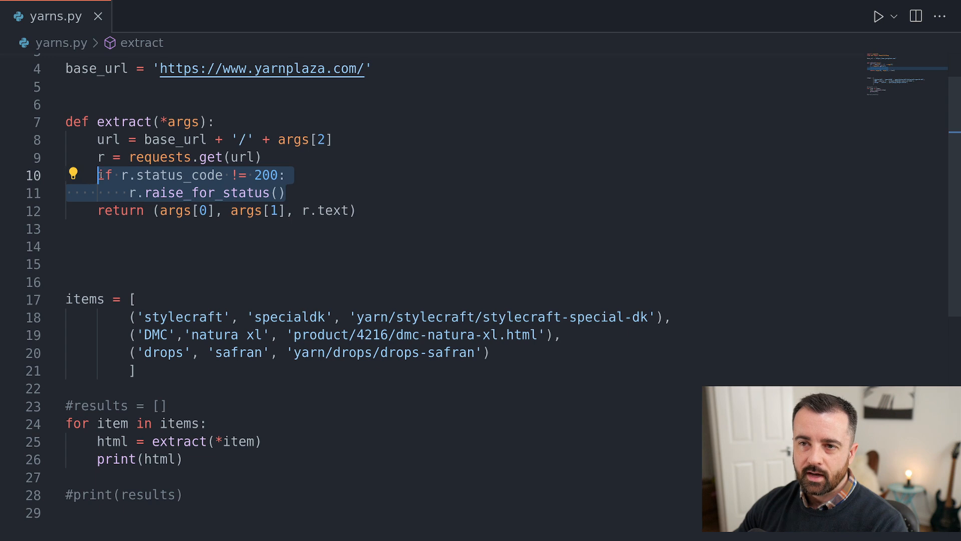
{"action": "double_click", "coordinate": [265, 175]}
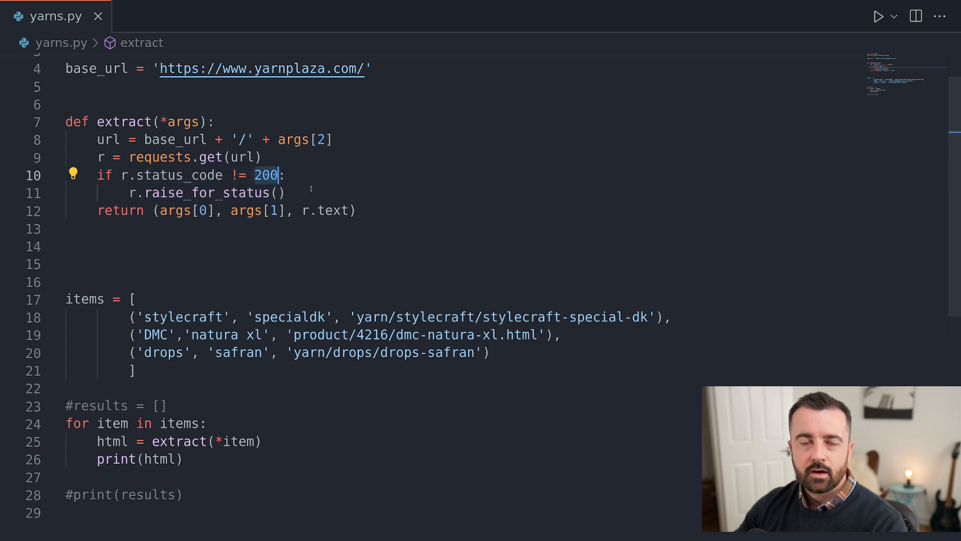
{"action": "left_click_drag", "start_coordinate": [286, 193], "coordinate": [129, 194]}
{"action": "left_click", "coordinate": [288, 193]}
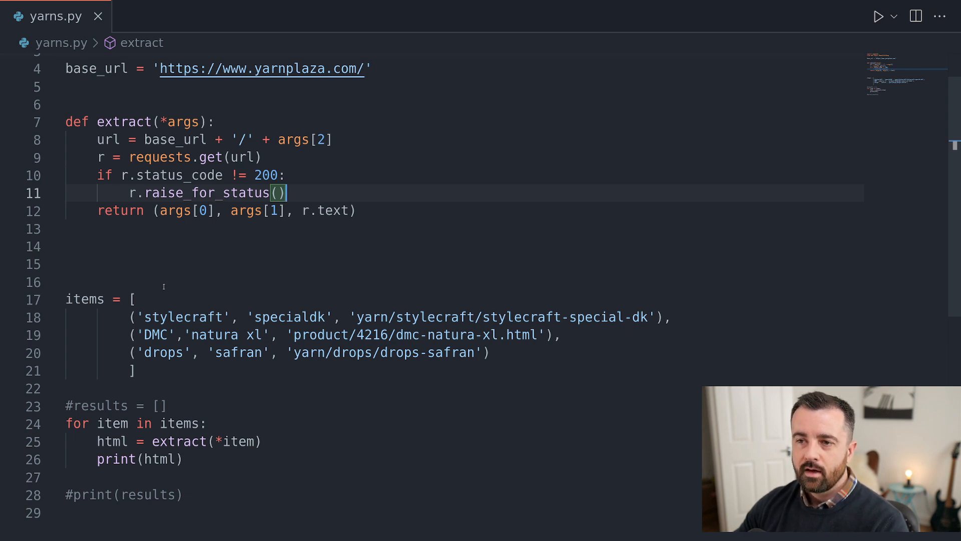
{"action": "left_click", "coordinate": [176, 317]}
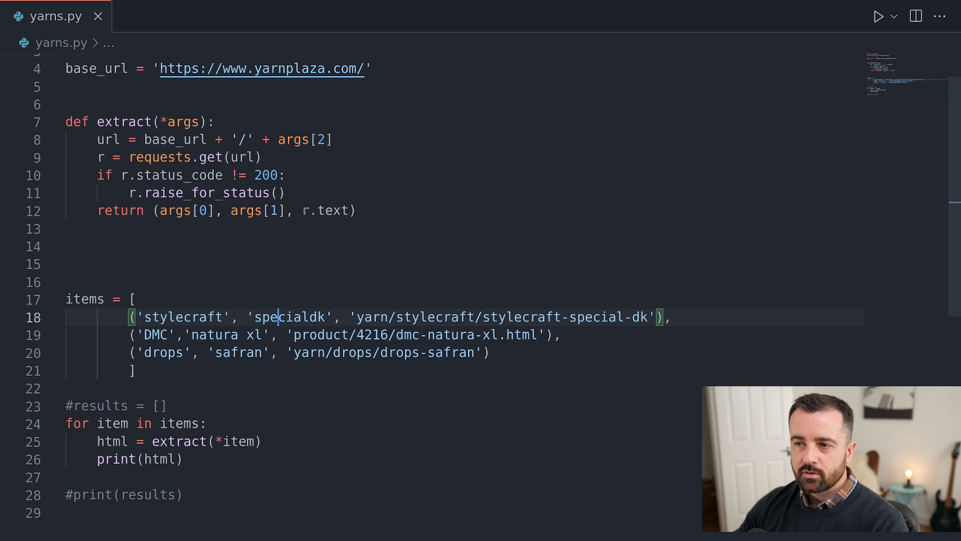
{"action": "left_click_drag", "start_coordinate": [303, 210], "coordinate": [349, 210]}
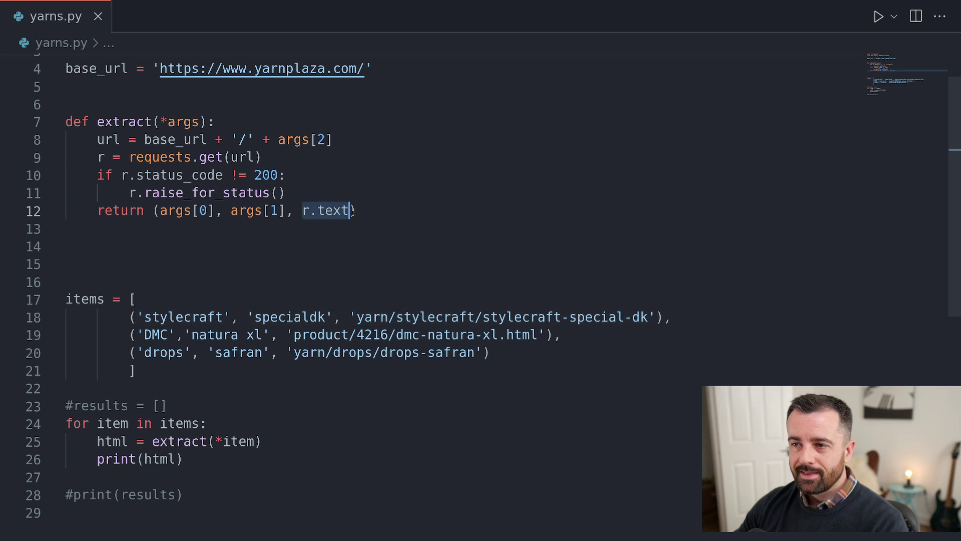
- Comment out the DMC and drops item tuples, save, and run yarns.py to see the Stylecraft HTML
{"action": "left_click", "coordinate": [459, 238]}
{"action": "left_click", "coordinate": [182, 459]}
{"action": "left_click", "coordinate": [130, 318]}
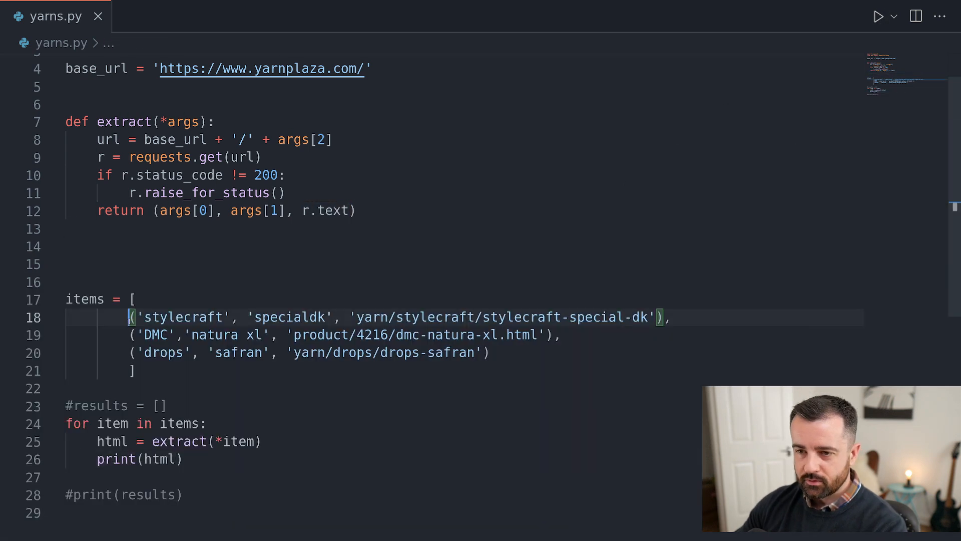
{"action": "left_click", "coordinate": [132, 335]}
{"action": "type", "text": "#"}
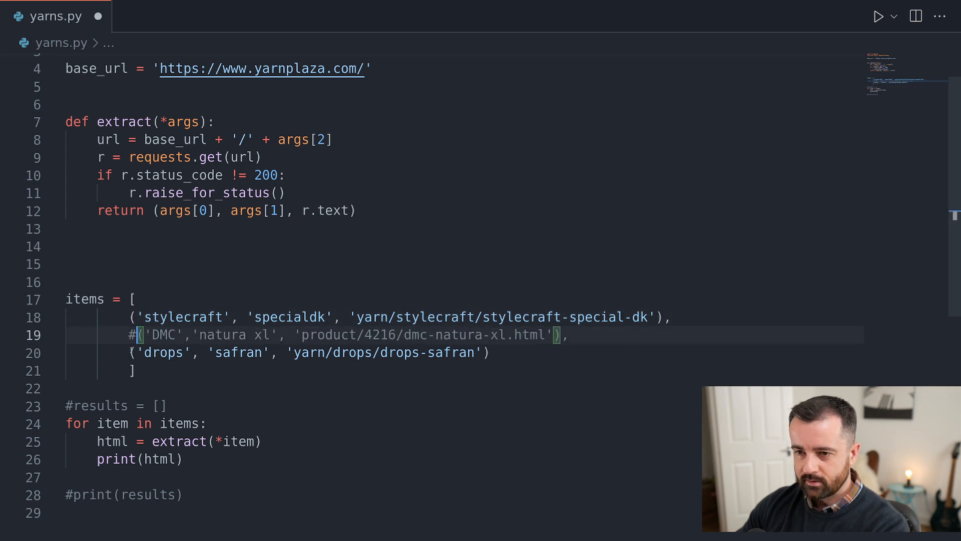
{"action": "left_click", "coordinate": [133, 352]}
{"action": "type", "text": "#"}
{"action": "left_click", "coordinate": [382, 282]}
{"action": "key", "text": "ctrl+s"}
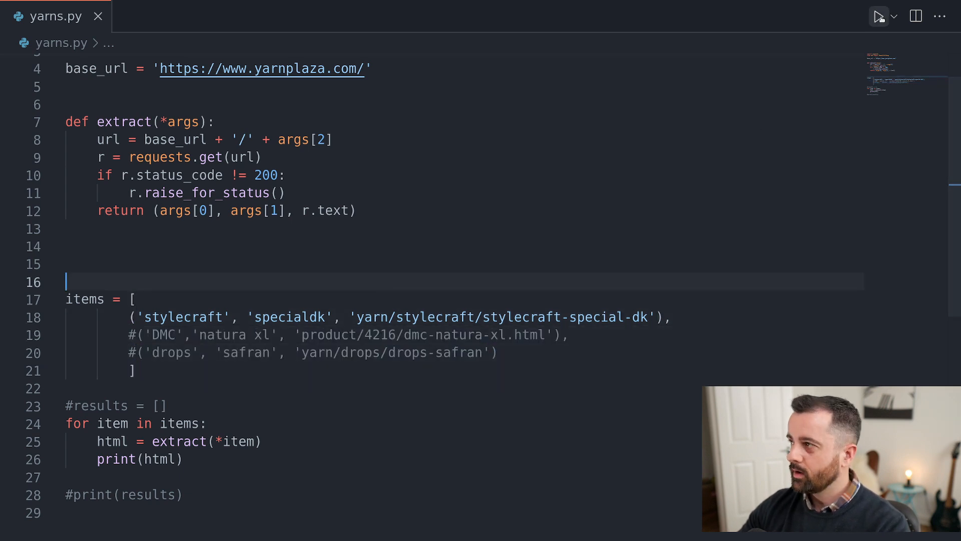
{"action": "left_click", "coordinate": [878, 17]}
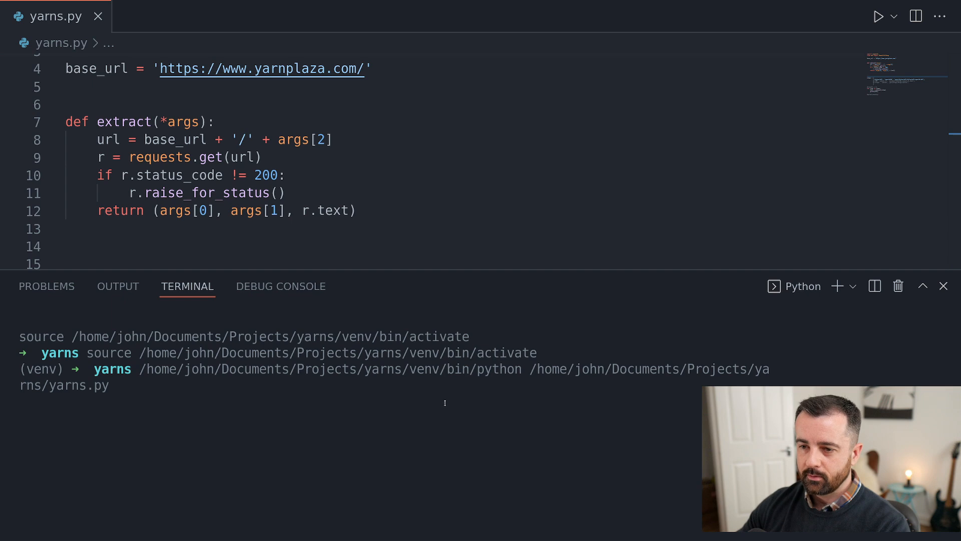
{"action": "scroll", "coordinate": [445, 404], "scroll_direction": "up", "scroll_amount": 5}
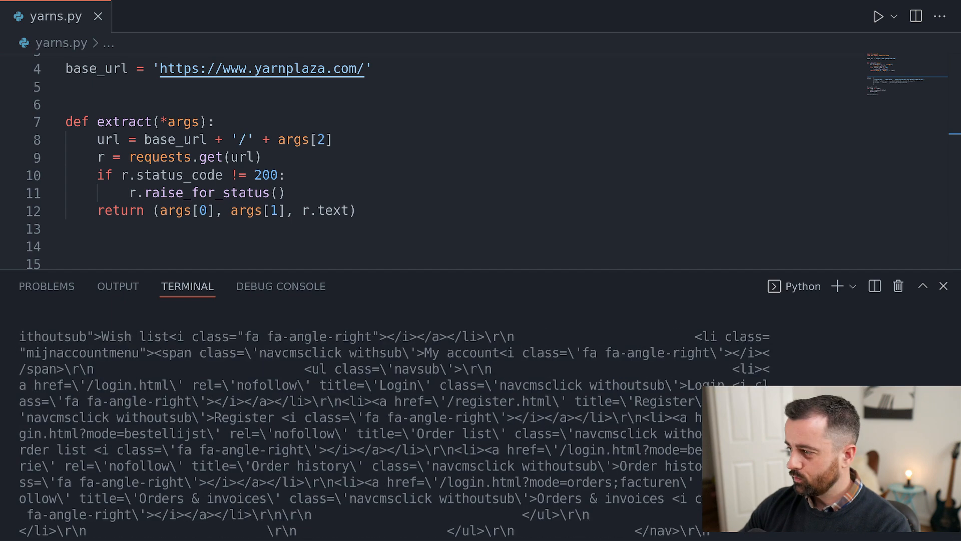
{"action": "scroll", "coordinate": [361, 420], "scroll_direction": "down", "scroll_amount": 8}
{"action": "scroll", "coordinate": [360, 421], "scroll_direction": "down", "scroll_amount": 8}
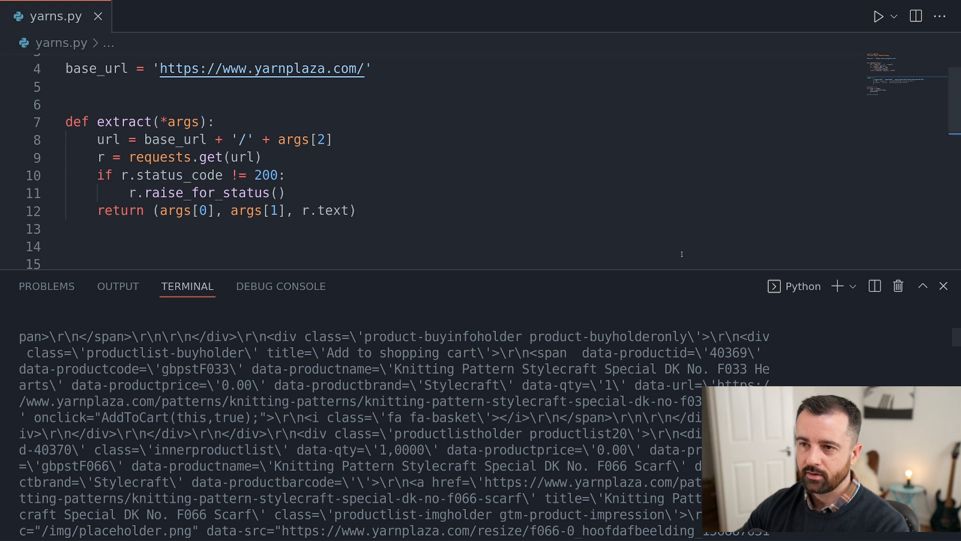
- Close the output, uncomment the DMC and drops entries, and add blank lines above the items list
{"action": "left_click", "coordinate": [944, 286]}
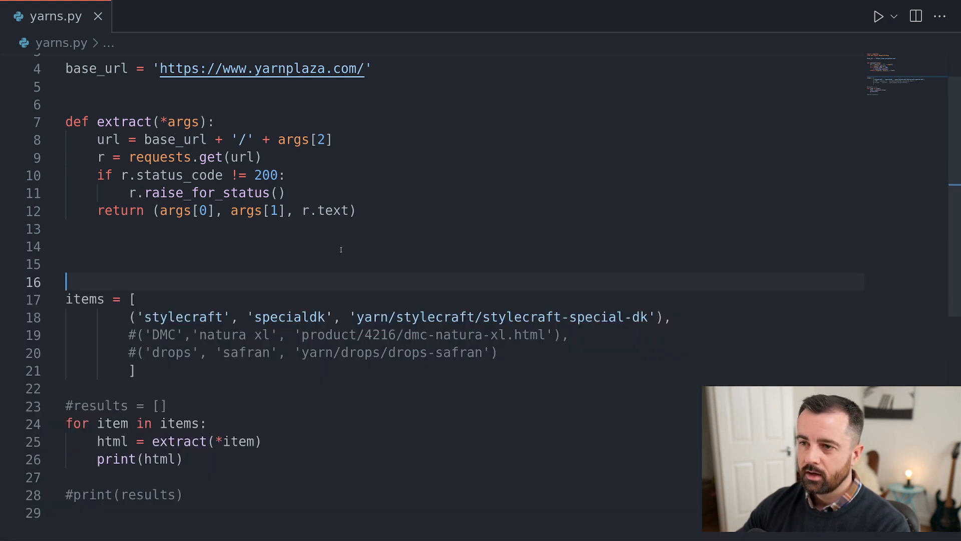
{"action": "left_click_drag", "start_coordinate": [129, 334], "coordinate": [130, 352]}
{"action": "key", "text": "ctrl+slash"}
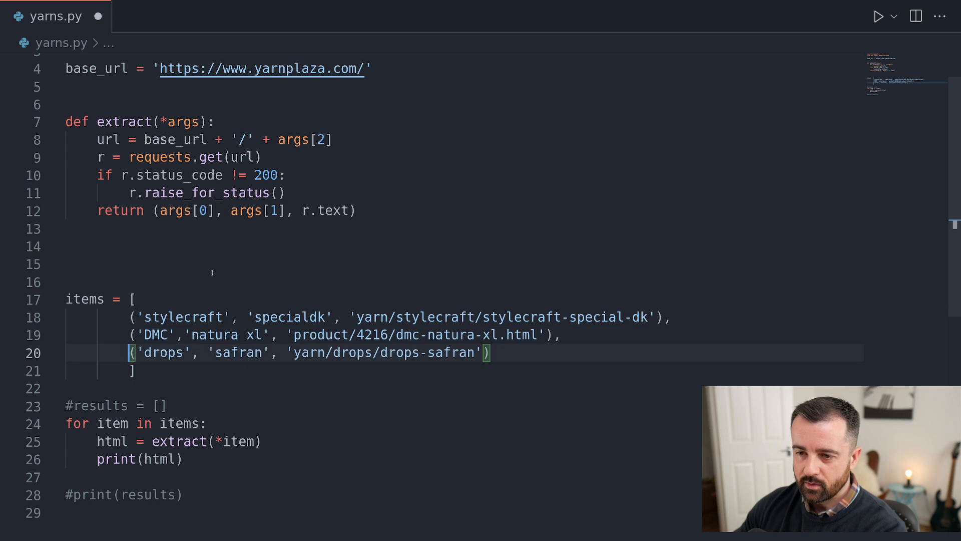
{"action": "left_click", "coordinate": [148, 263]}
{"action": "key", "text": "Return"}
{"action": "key", "text": "Return"}
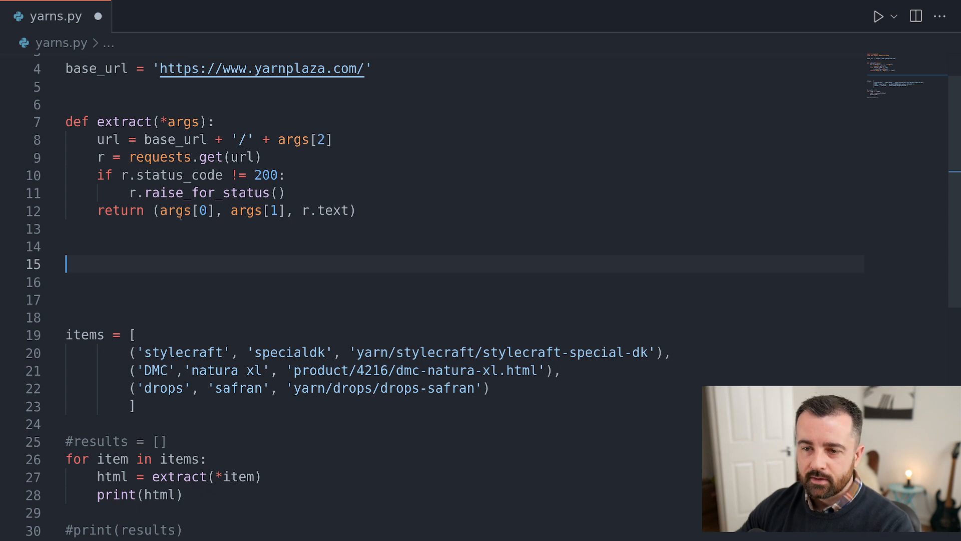
{"action": "left_click_drag", "start_coordinate": [156, 211], "coordinate": [358, 211]}
{"action": "left_click", "coordinate": [324, 248]}
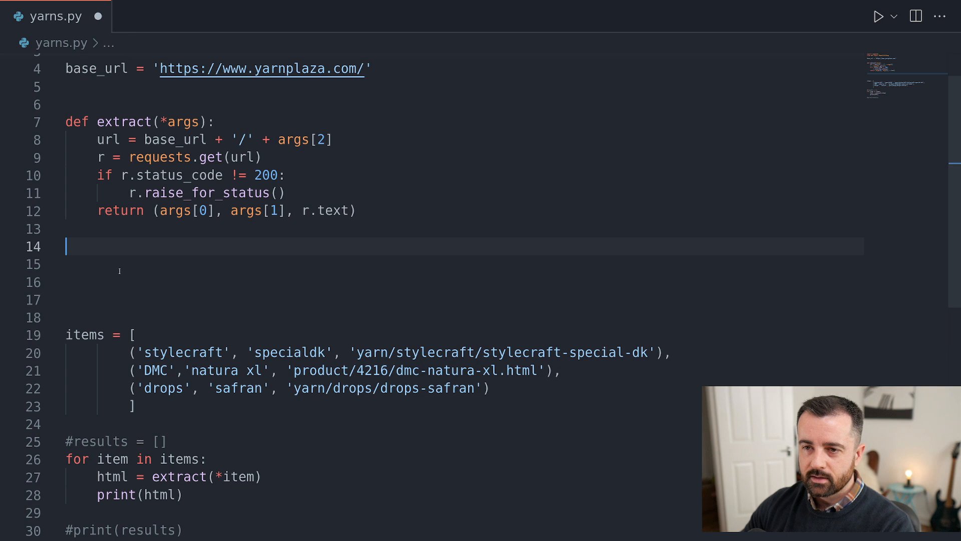
- Glance at the DMC Natura XL page's title, price and specifications in Chrome, then return to the editor
{"action": "key", "text": "alt+Tab"}
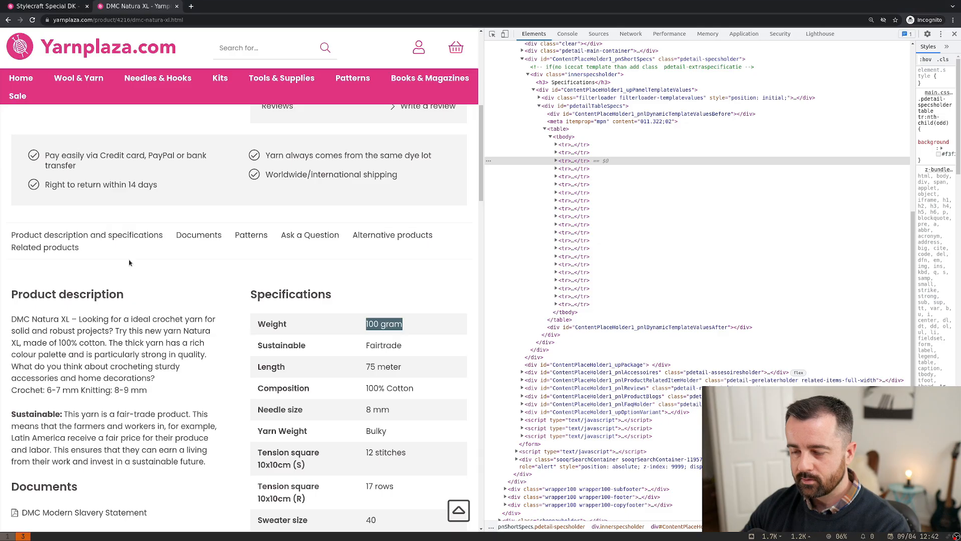
{"action": "scroll", "coordinate": [344, 387], "scroll_direction": "down", "scroll_amount": 2}
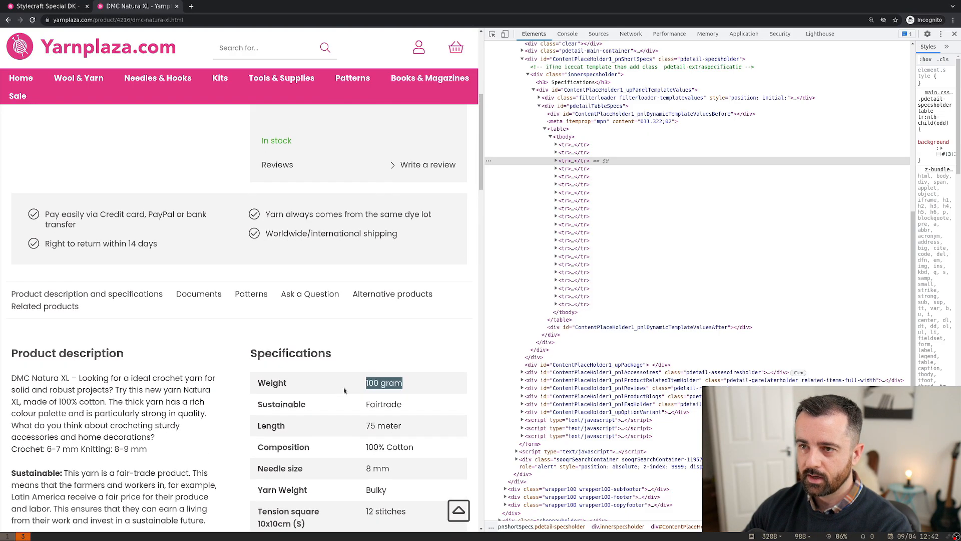
{"action": "scroll", "coordinate": [343, 387], "scroll_direction": "up", "scroll_amount": 8}
{"action": "scroll", "coordinate": [447, 256], "scroll_direction": "up", "scroll_amount": 3}
{"action": "scroll", "coordinate": [435, 376], "scroll_direction": "up", "scroll_amount": 2}
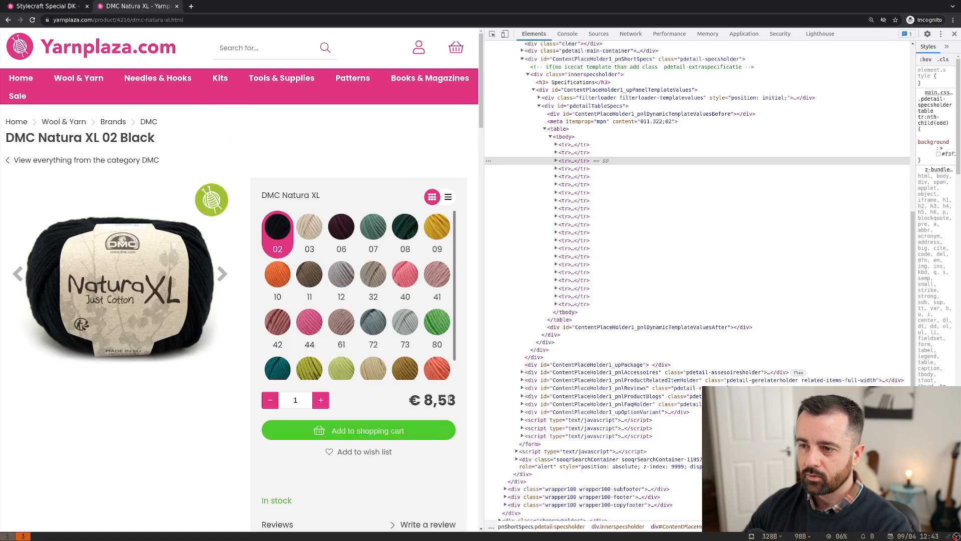
{"action": "scroll", "coordinate": [408, 389], "scroll_direction": "down", "scroll_amount": 5}
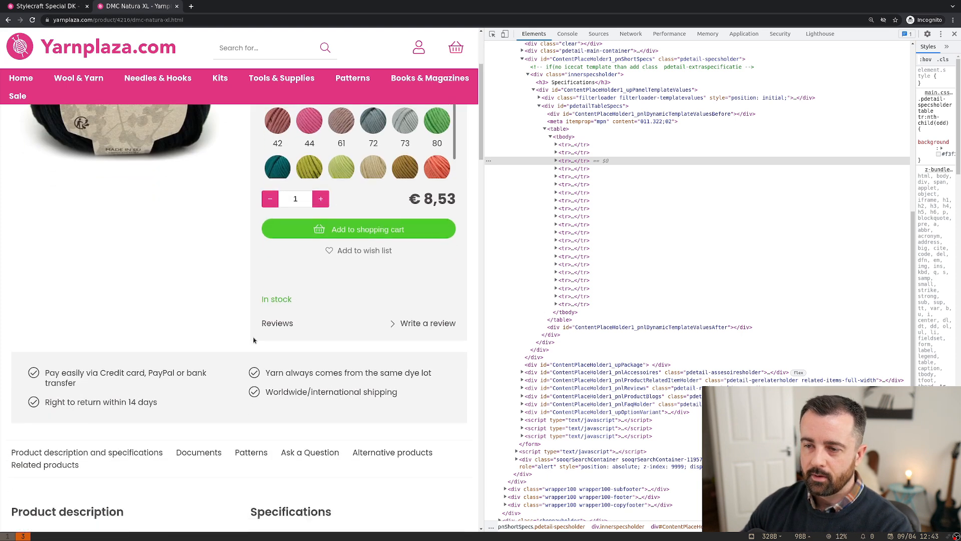
{"action": "scroll", "coordinate": [346, 323], "scroll_direction": "down", "scroll_amount": 3}
{"action": "key", "text": "alt+Tab"}
- Start a parse(*args) function with html = args[2], matching the tuple returned by extract, and save
{"action": "key", "text": "Return"}
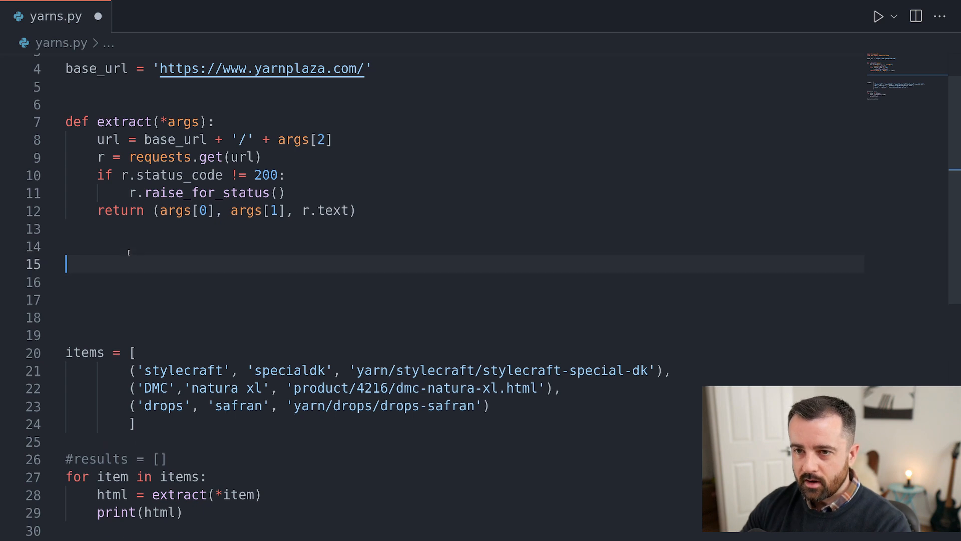
{"action": "type", "text": "def parse"}
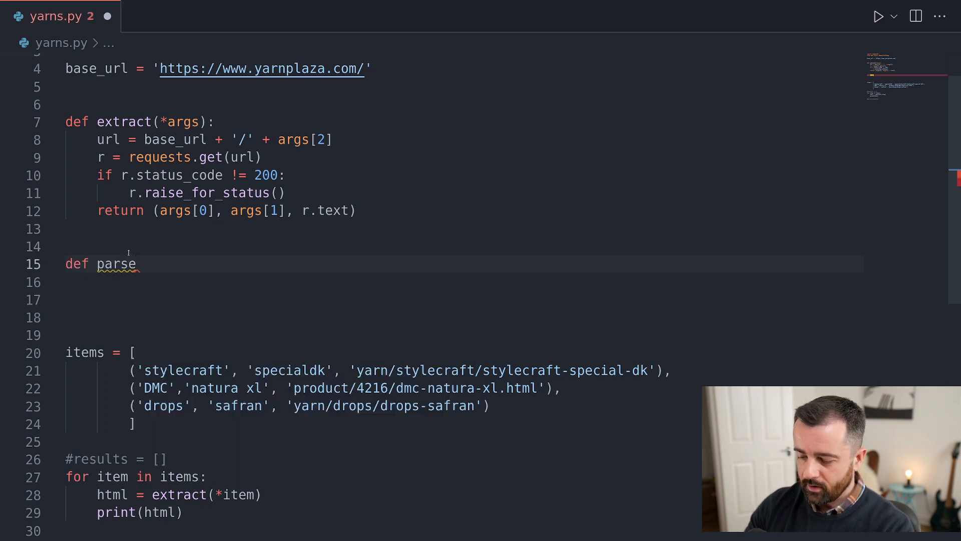
{"action": "type", "text": "("}
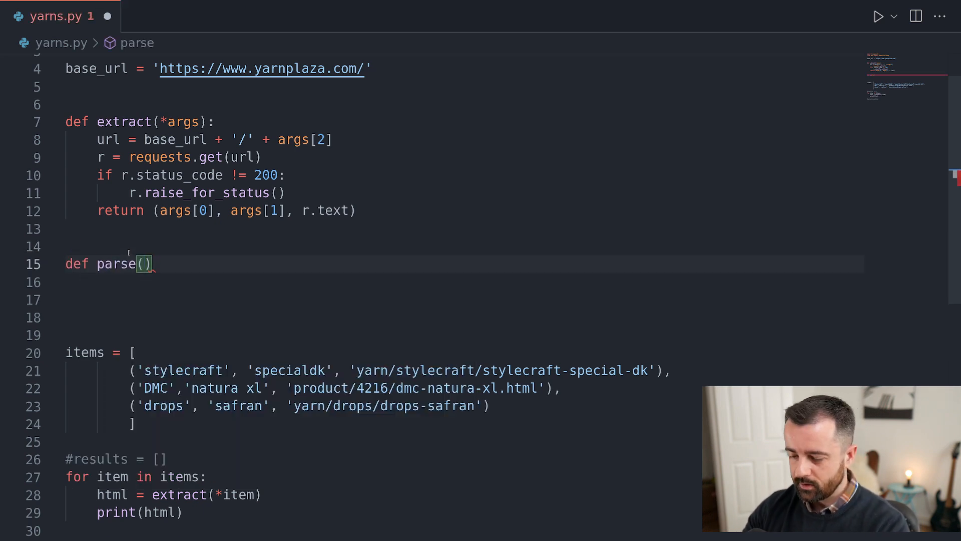
{"action": "type", "text": "*args)"}
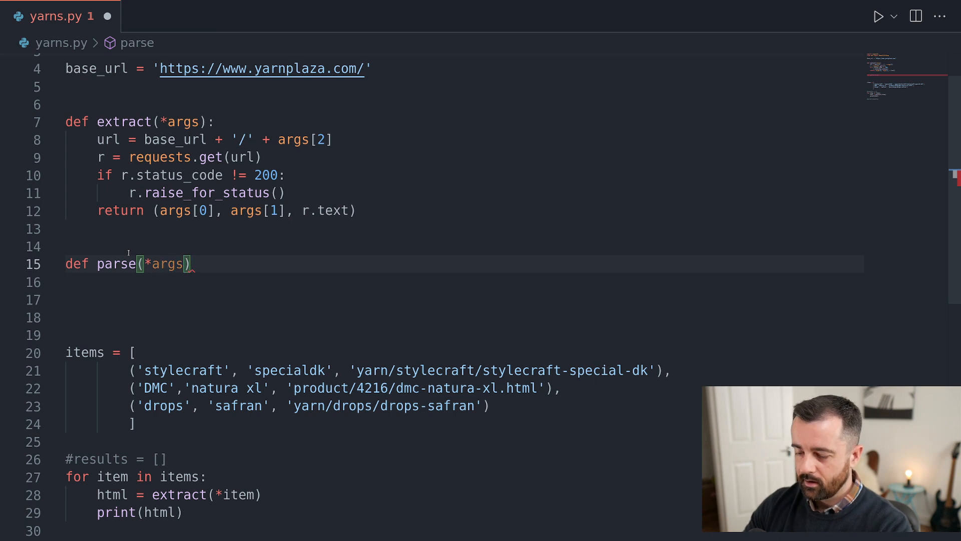
{"action": "type", "text": ":"}
{"action": "key", "text": "Return"}
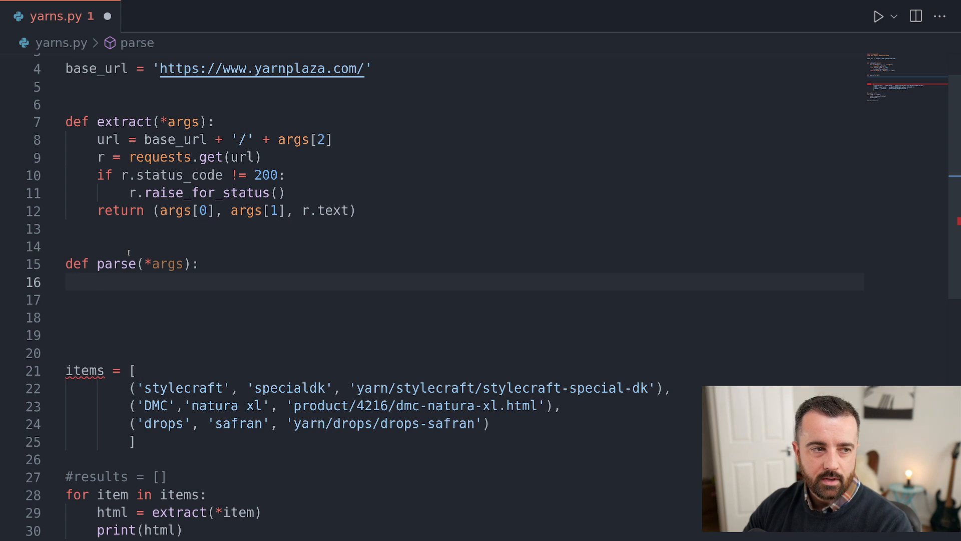
{"action": "type", "text": "html"}
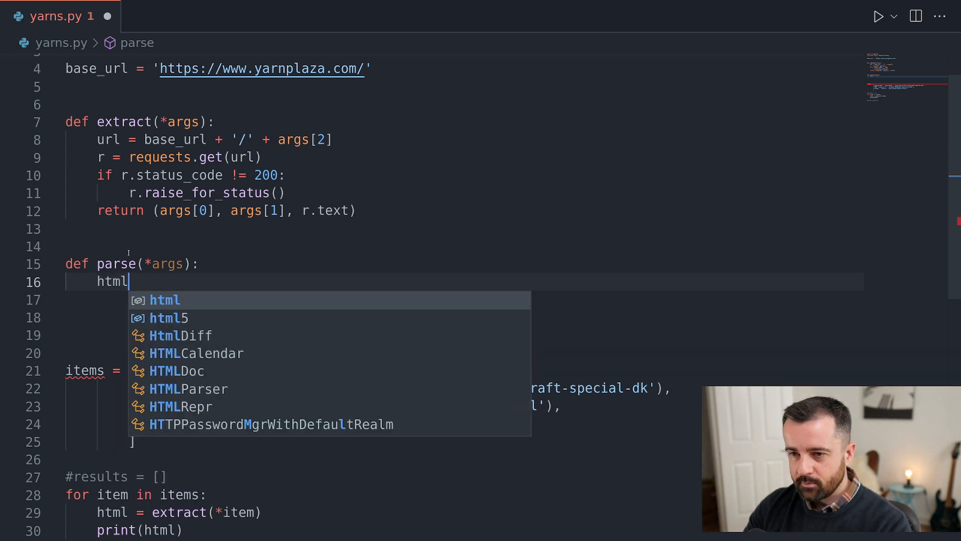
{"action": "type", "text": " = args"}
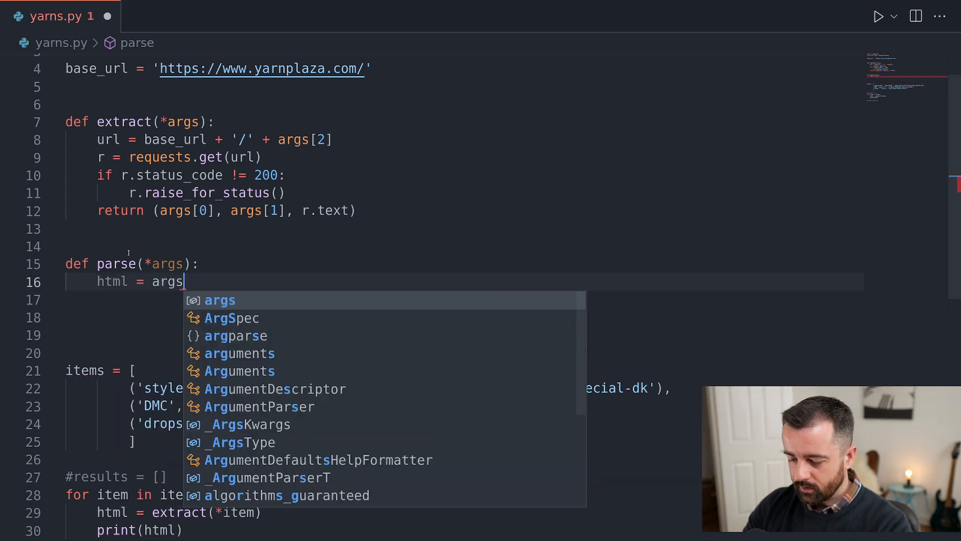
{"action": "type", "text": "[2]"}
{"action": "key", "text": "ctrl+s"}
{"action": "left_click", "coordinate": [246, 242]}
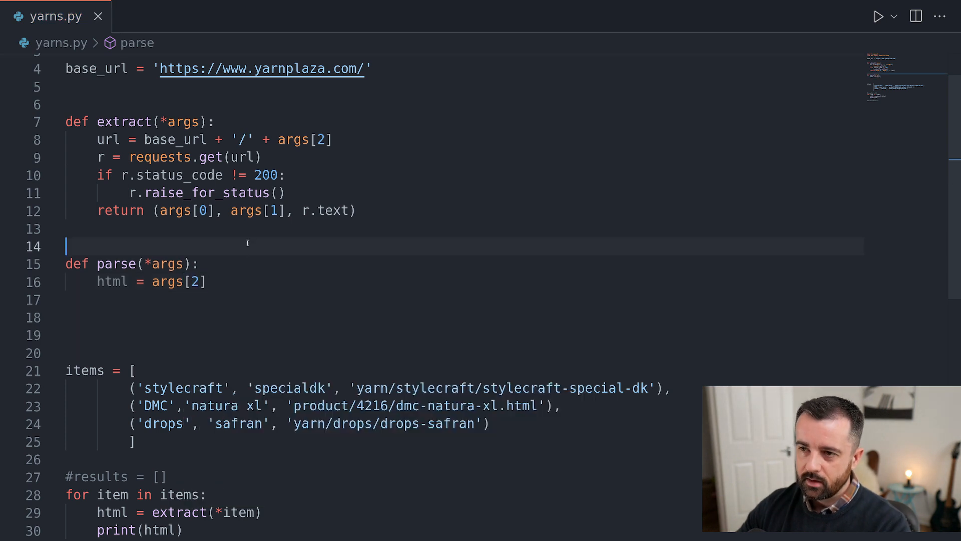
{"action": "double_click", "coordinate": [155, 211]}
{"action": "left_click", "coordinate": [353, 246]}
{"action": "left_click", "coordinate": [188, 211]}
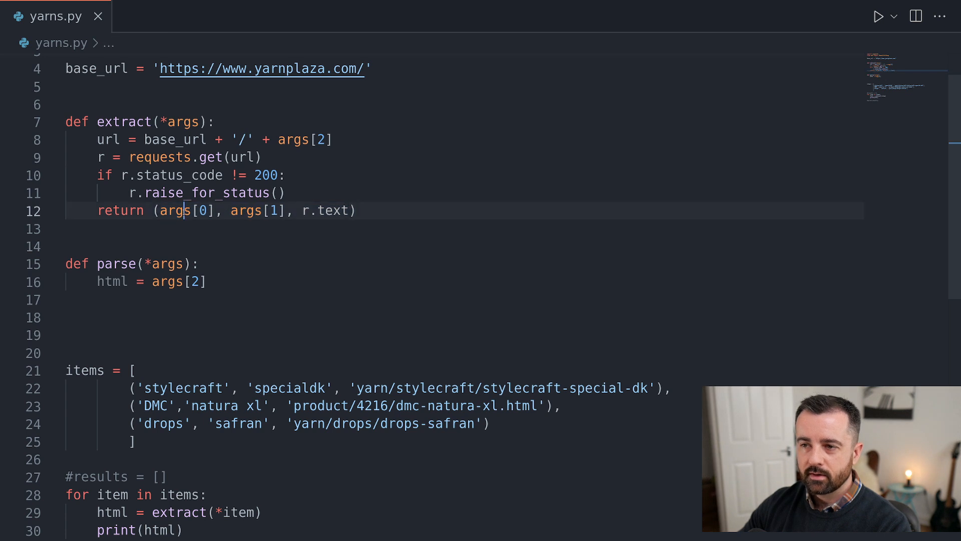
{"action": "left_click", "coordinate": [357, 211]}
{"action": "left_click_drag", "start_coordinate": [356, 211], "coordinate": [145, 210]}
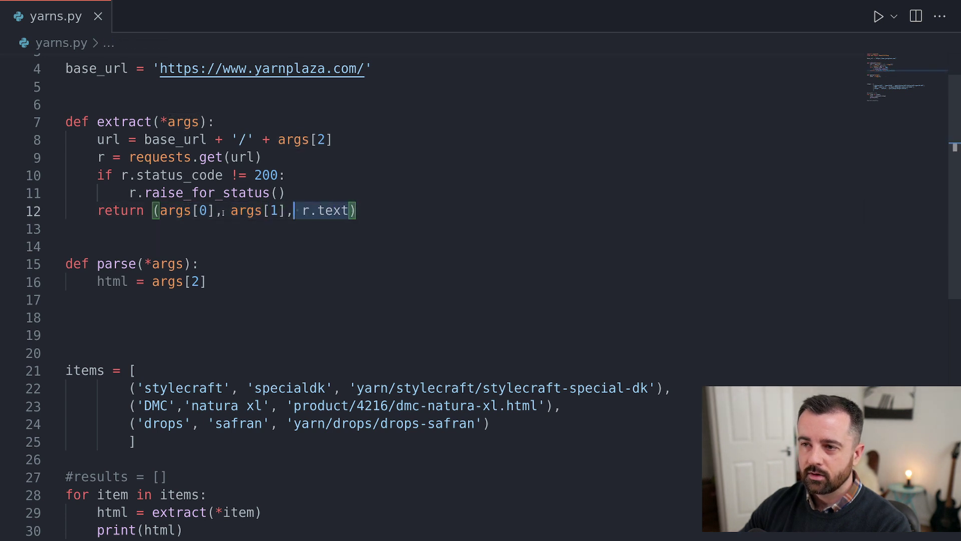
{"action": "left_click", "coordinate": [161, 210]}
{"action": "left_click", "coordinate": [159, 263]}
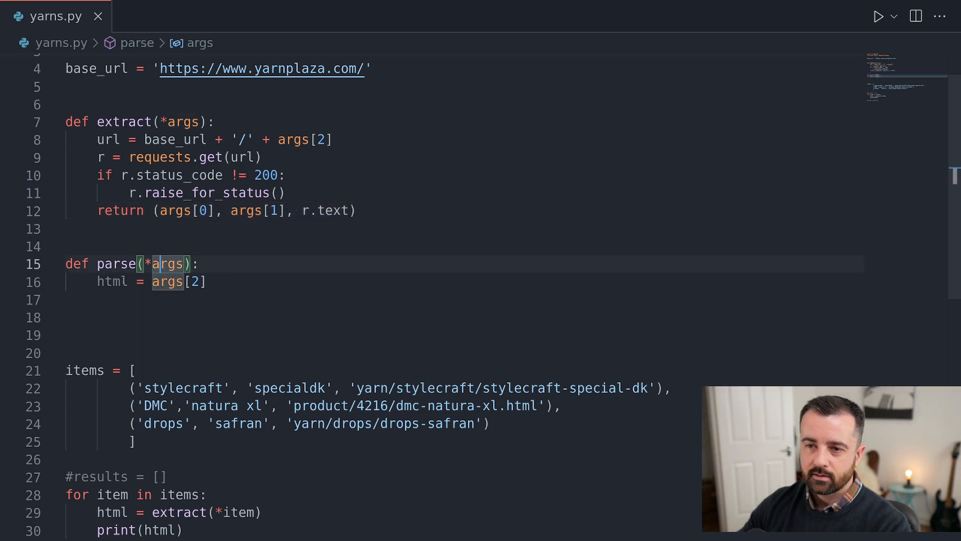
- Add soup = BeautifulSoup(html, 'html.parser') in parse, then head to the browser
{"action": "left_click", "coordinate": [208, 281]}
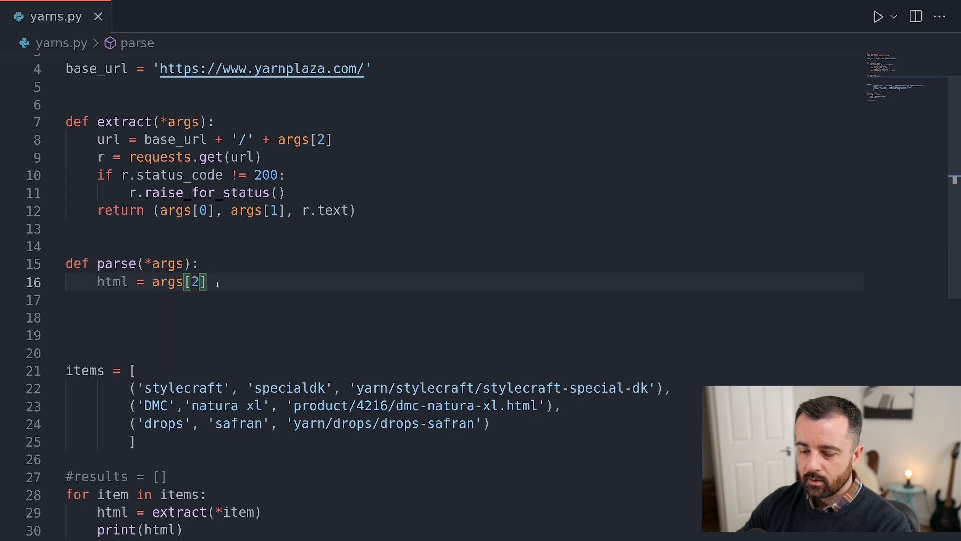
{"action": "key", "text": "Return"}
{"action": "type", "text": "soup ="}
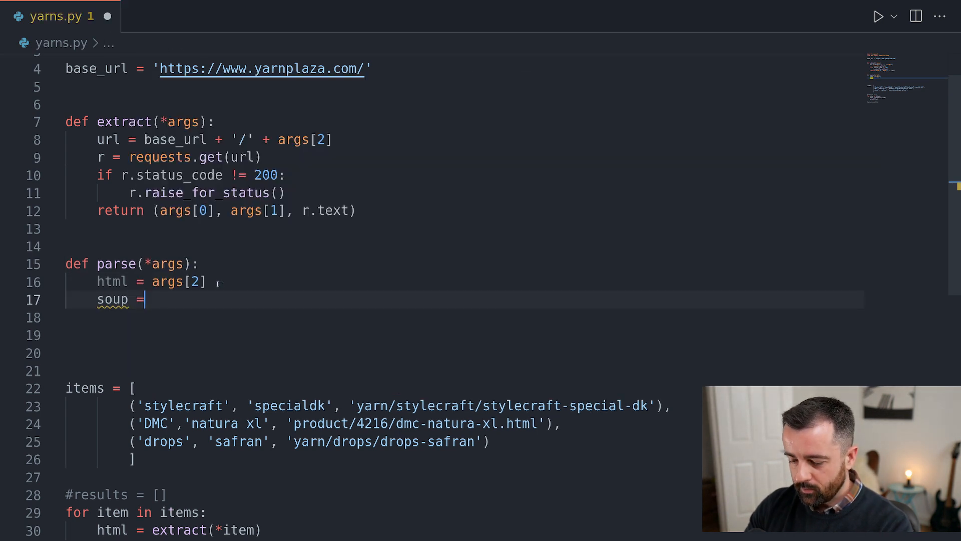
{"action": "type", "text": " Bea"}
{"action": "key", "text": "Tab"}
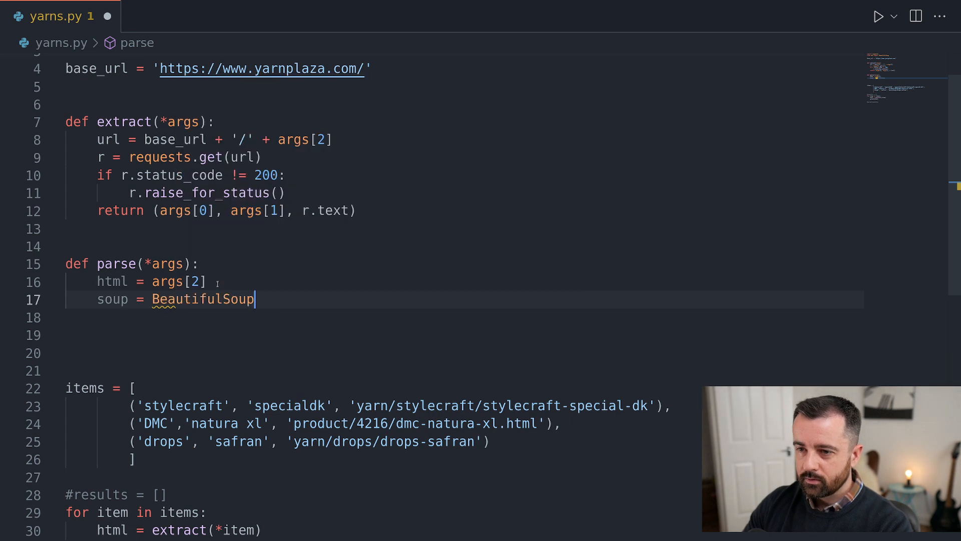
{"action": "type", "text": "(htm,l"}
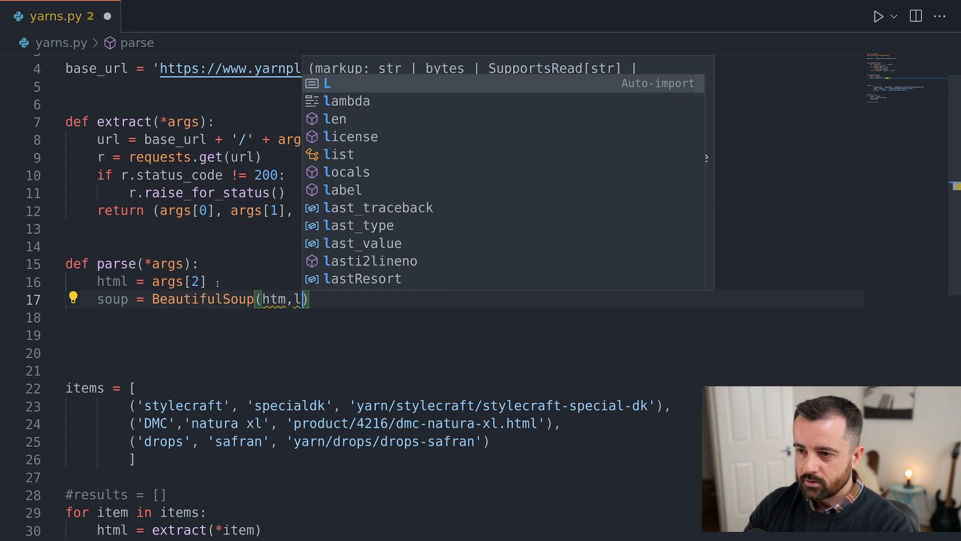
{"action": "key", "text": "BackSpace"}
{"action": "key", "text": "BackSpace"}
{"action": "key", "text": "BackSpace"}
{"action": "type", "text": "l"}
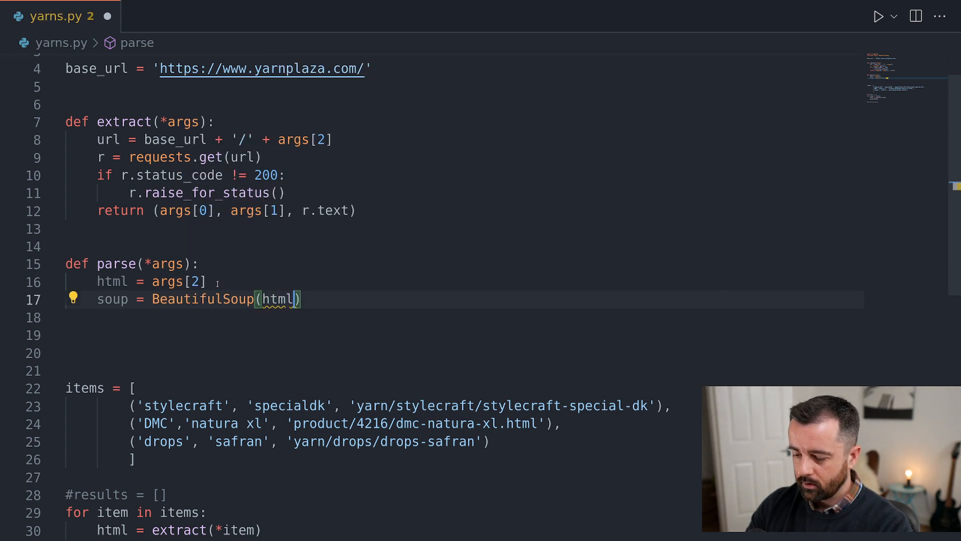
{"action": "type", "text": ", "}
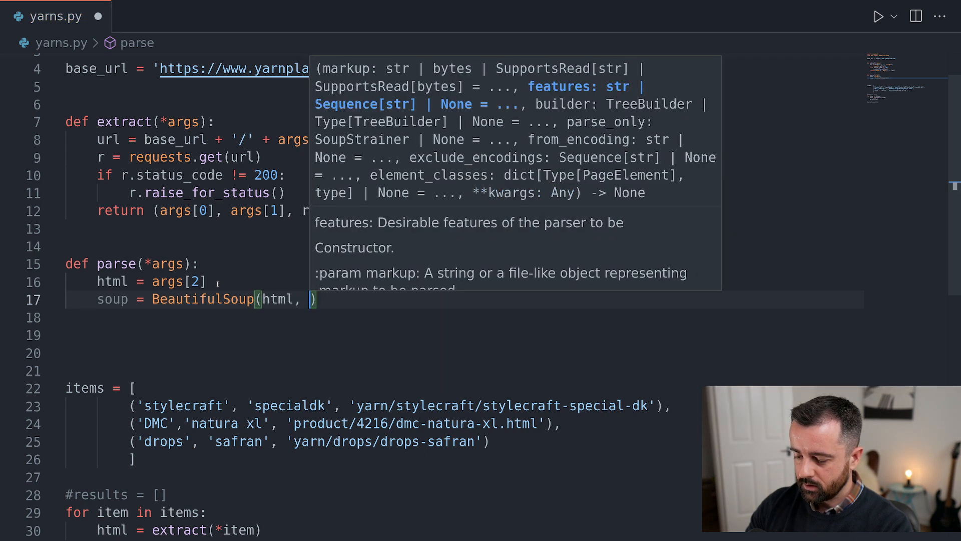
{"action": "type", "text": "'html."}
{"action": "key", "text": "Escape"}
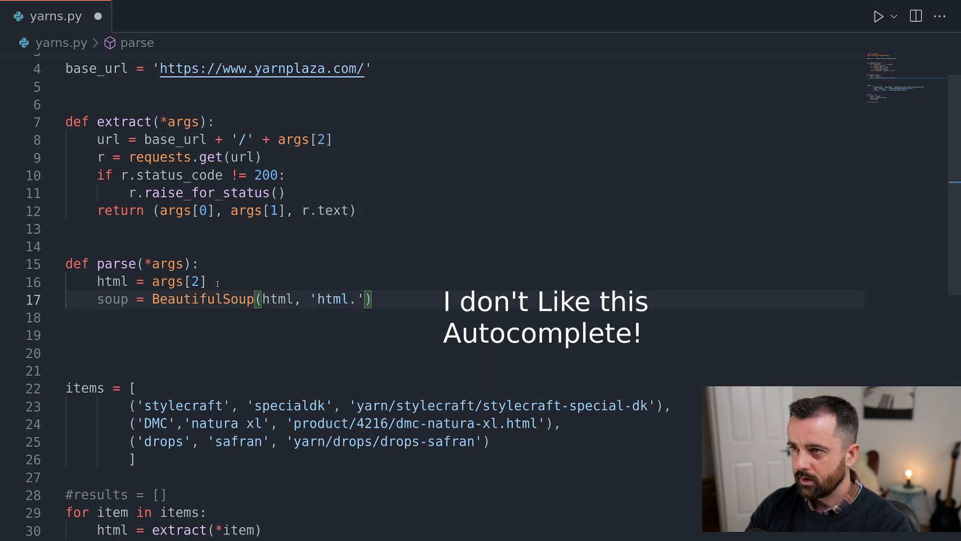
{"action": "type", "text": "parser"}
{"action": "key", "text": "End"}
{"action": "key", "text": "Return"}
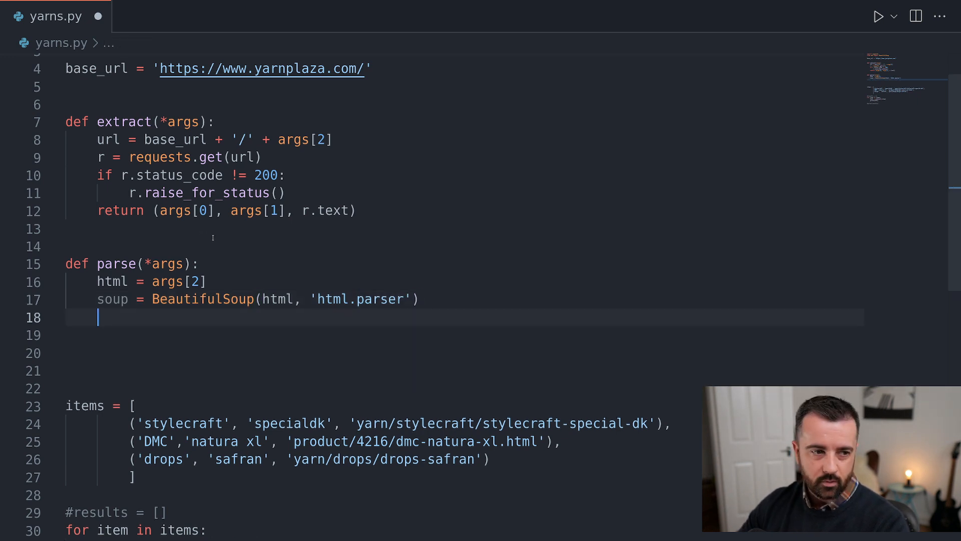
{"action": "key", "text": "alt+Tab"}
{"action": "scroll", "coordinate": [382, 276], "scroll_direction": "up", "scroll_amount": 5}
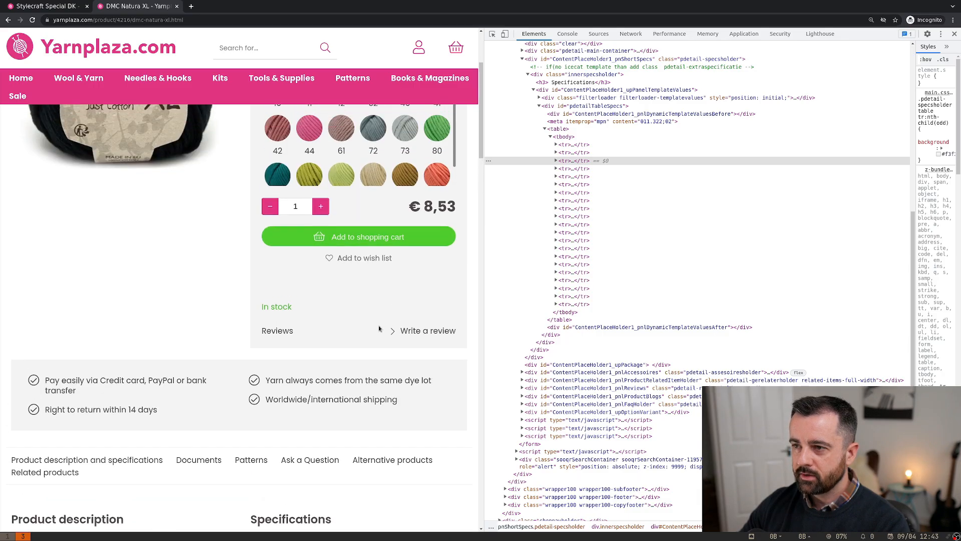
- Inspect the €8,53 price in DevTools and pick out its span class product-price-amount
{"action": "left_click", "coordinate": [493, 35]}
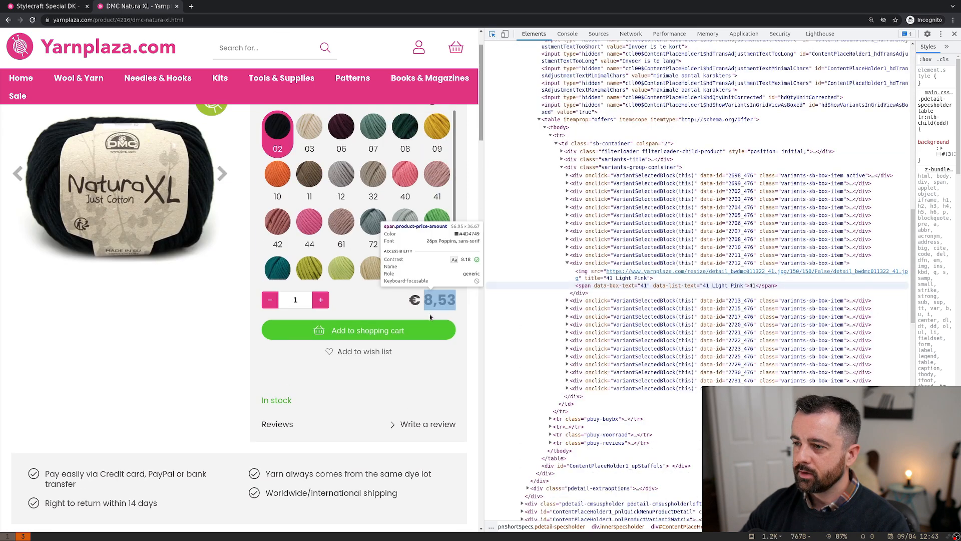
{"action": "left_click", "coordinate": [432, 300]}
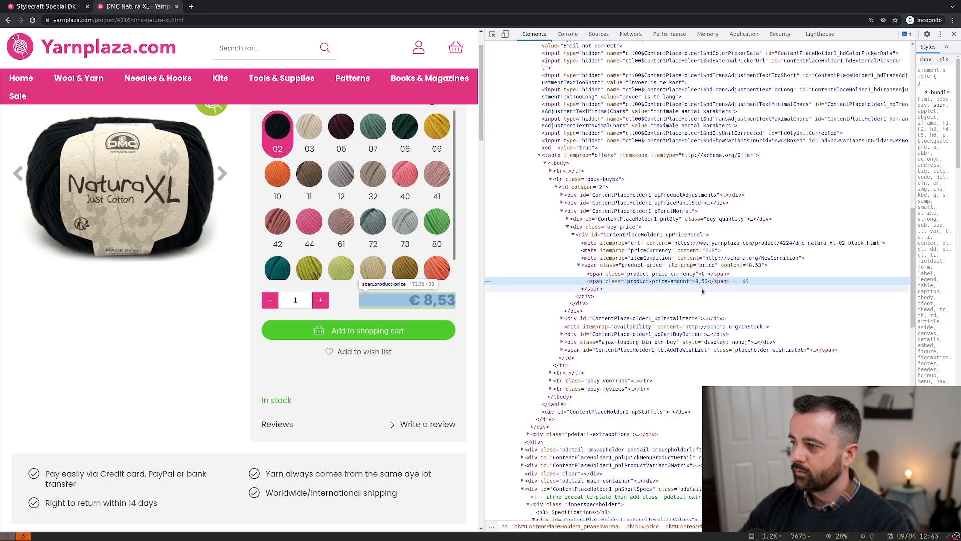
{"action": "key", "text": "ctrl+plus"}
{"action": "key", "text": "ctrl+plus"}
{"action": "key", "text": "ctrl+plus"}
{"action": "key", "text": "ctrl+plus"}
{"action": "key", "text": "ctrl+plus"}
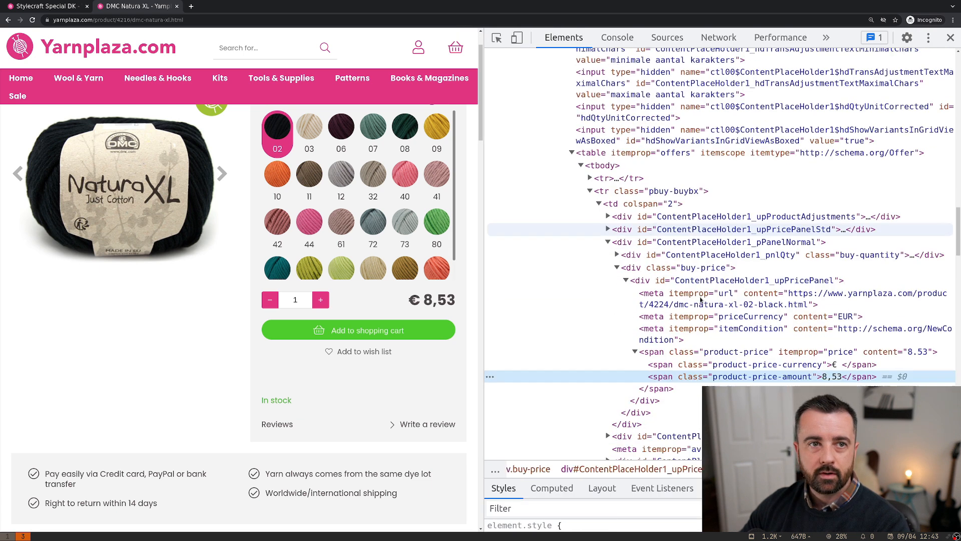
{"action": "scroll", "coordinate": [703, 299], "scroll_direction": "down", "scroll_amount": 3}
{"action": "scroll", "coordinate": [721, 304], "scroll_direction": "down", "scroll_amount": 2}
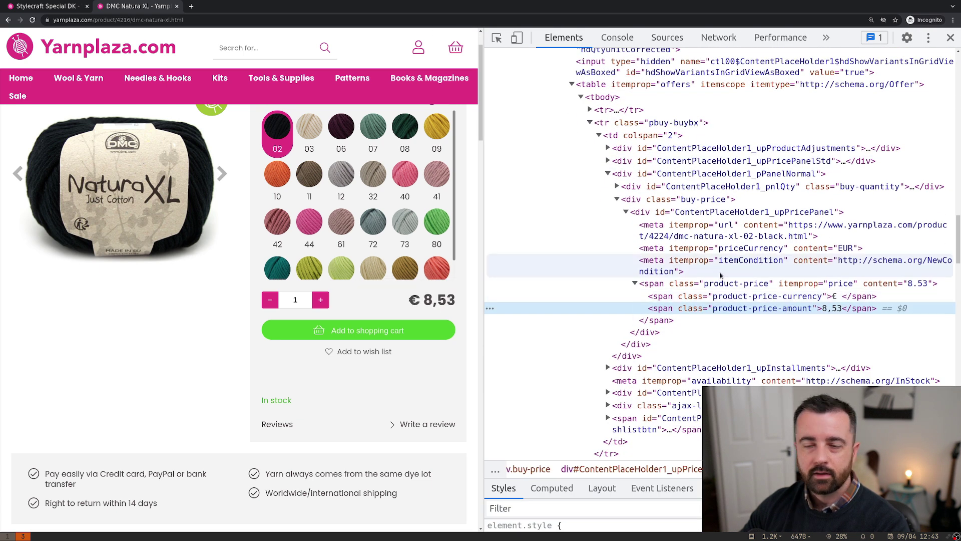
{"action": "double_click", "coordinate": [769, 309]}
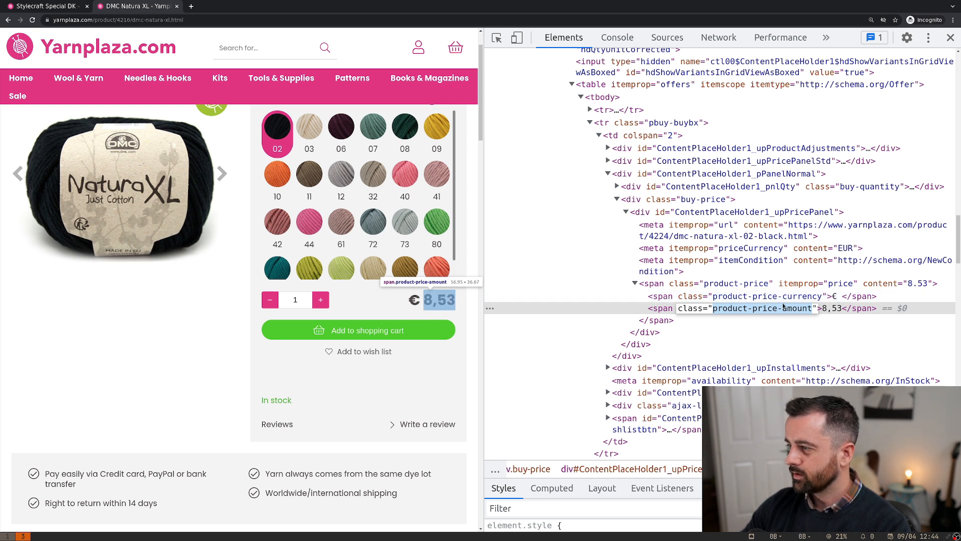
- Write price = soup.select on span.product-price-amount text in parse and return it
{"action": "key", "text": "alt+Tab"}
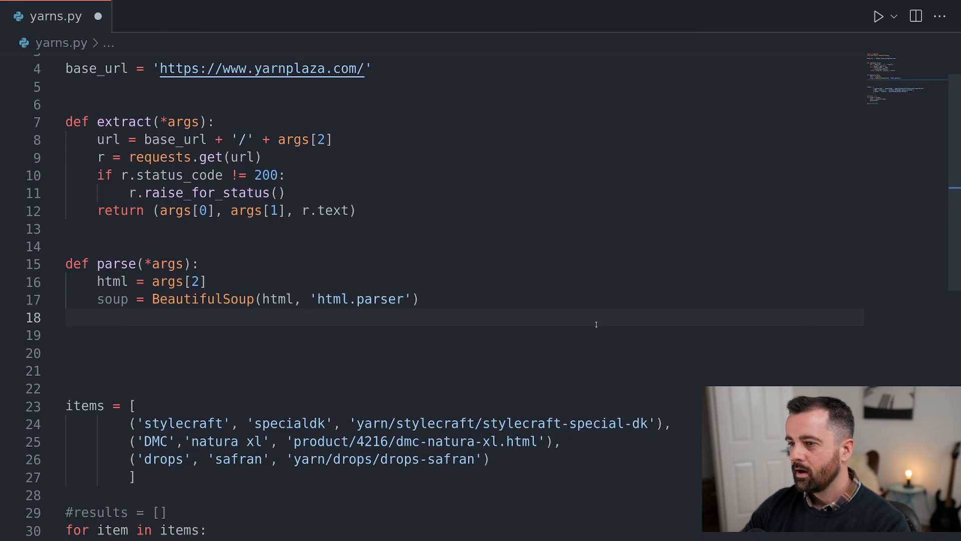
{"action": "type", "text": "pri"}
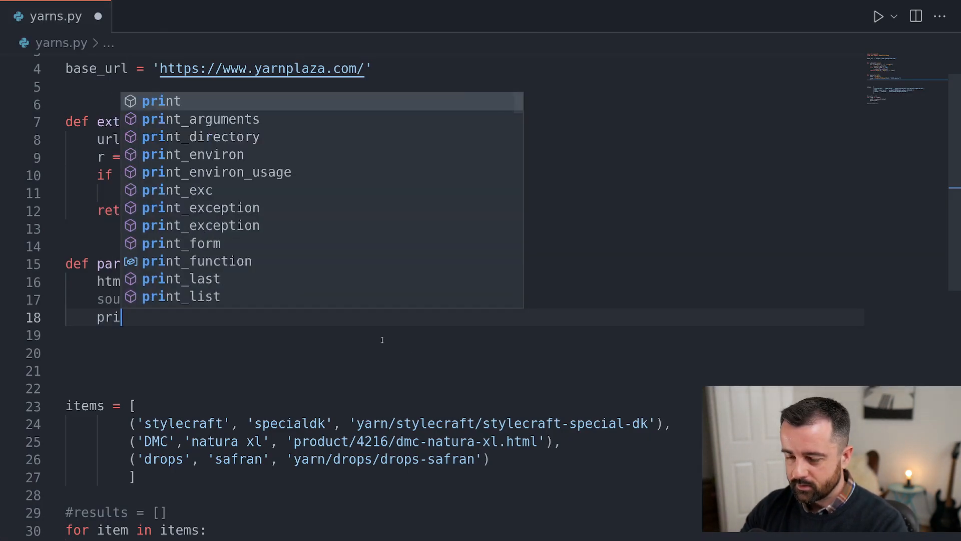
{"action": "type", "text": "ce =-"}
{"action": "key", "text": "BackSpace"}
{"action": "key", "text": "BackSpace"}
{"action": "key", "text": "BackSpace"}
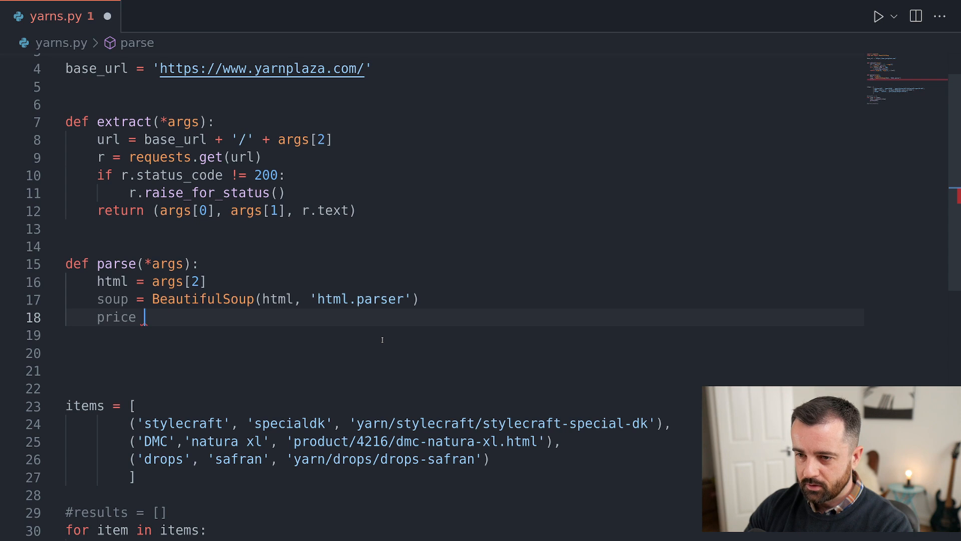
{"action": "key", "text": "BackSpace"}
{"action": "type", "text": "soup."}
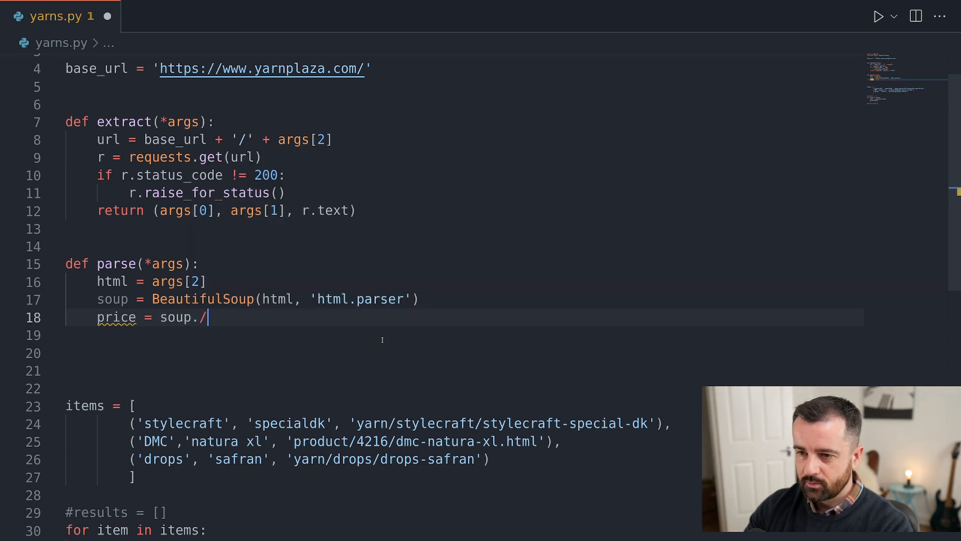
{"action": "type", "text": "select("}
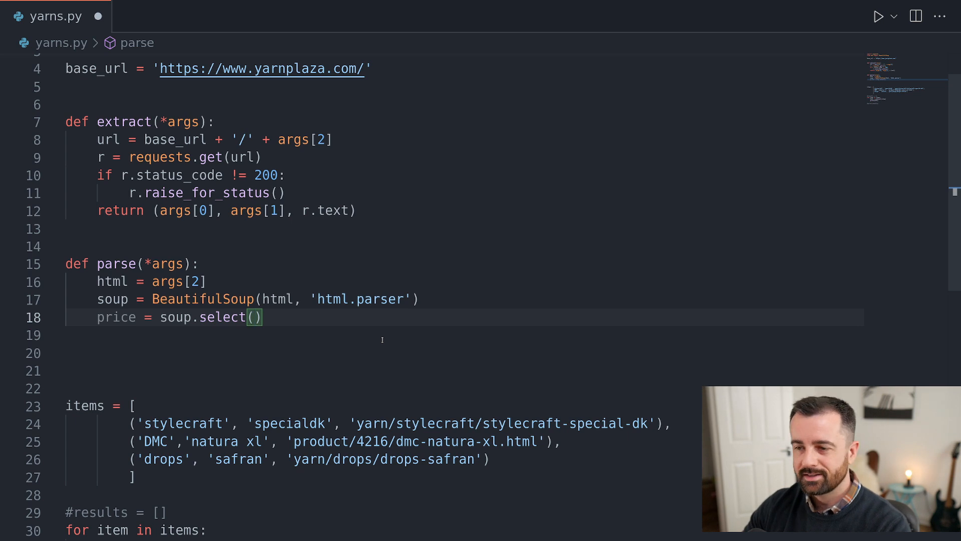
{"action": "type", "text": "'"}
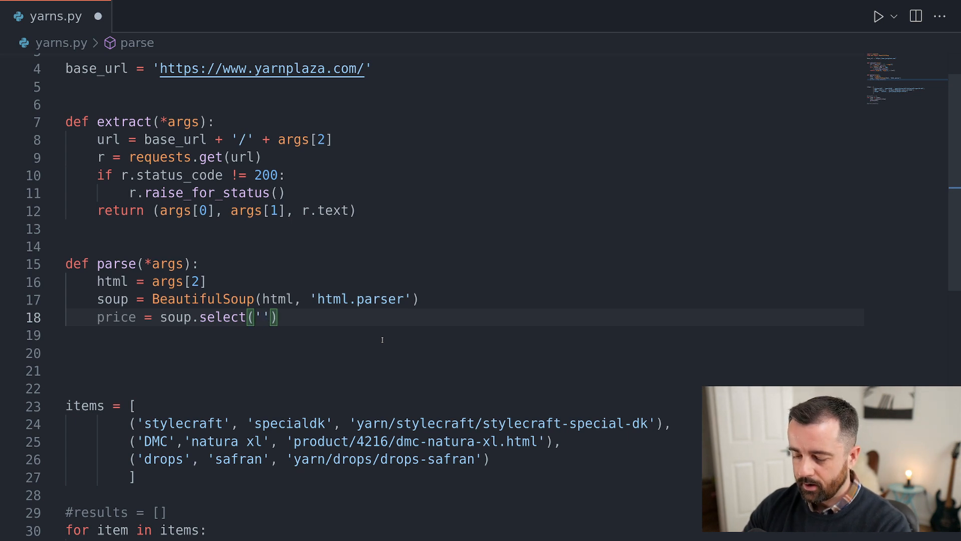
{"action": "key", "text": "alt+Tab"}
{"action": "key", "text": "alt+Tab"}
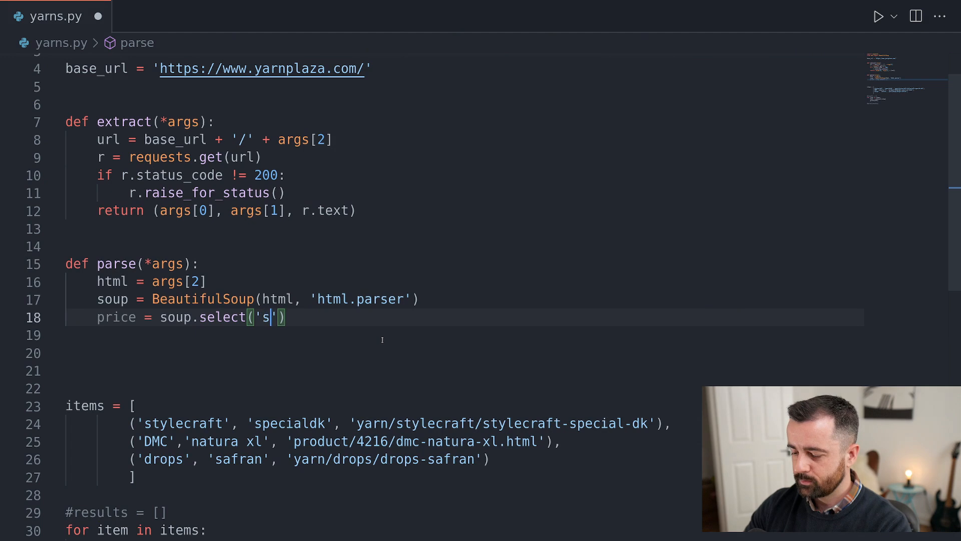
{"action": "type", "text": "span.product-price-amount')"}
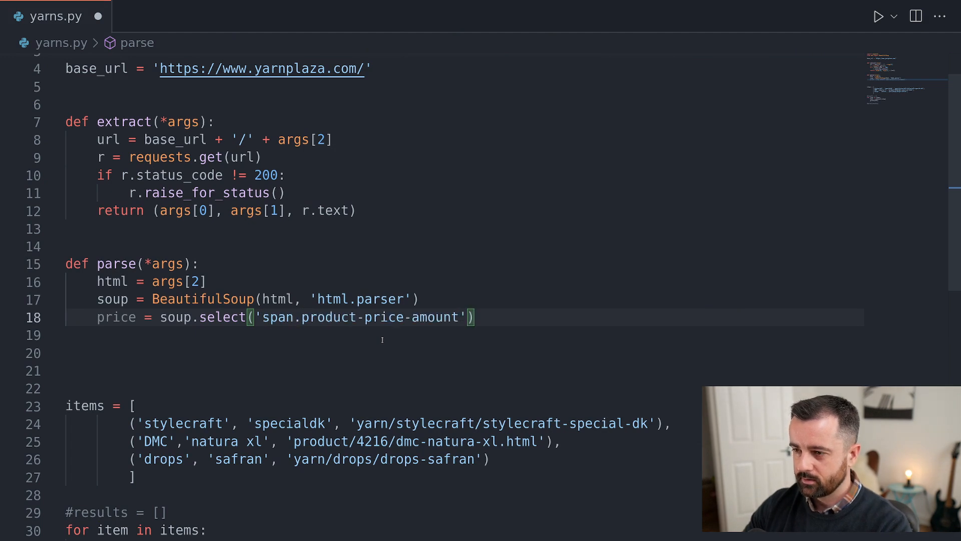
{"action": "type", "text": "[0]"}
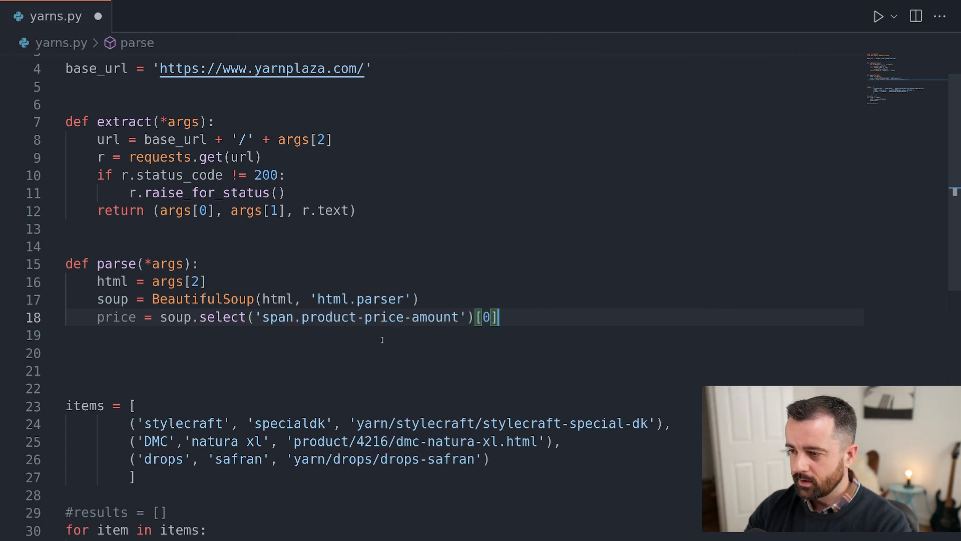
{"action": "type", "text": ".text"}
{"action": "key", "text": "Return"}
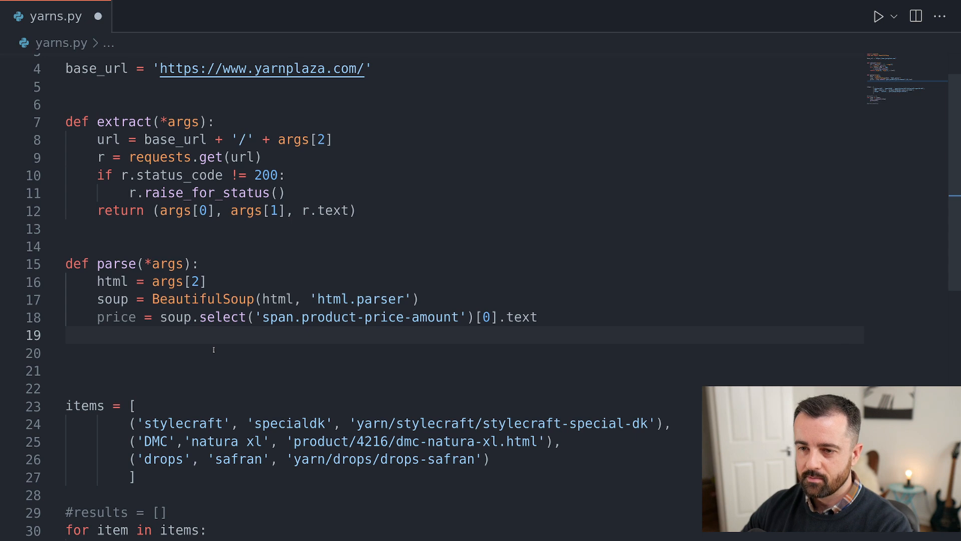
{"action": "type", "text": "return pr"}
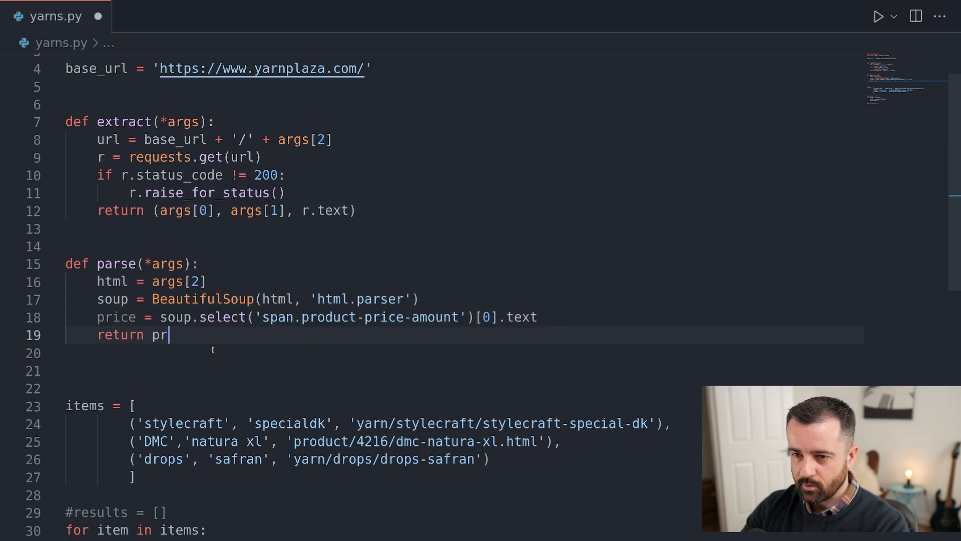
{"action": "type", "text": "ice"}
{"action": "key", "text": "Escape"}
- Save and change the loop's print(html) to print(parse(html))
{"action": "key", "text": "Down"}
{"action": "key", "text": "ctrl+s"}
{"action": "scroll", "coordinate": [192, 425], "scroll_direction": "down", "scroll_amount": 3}
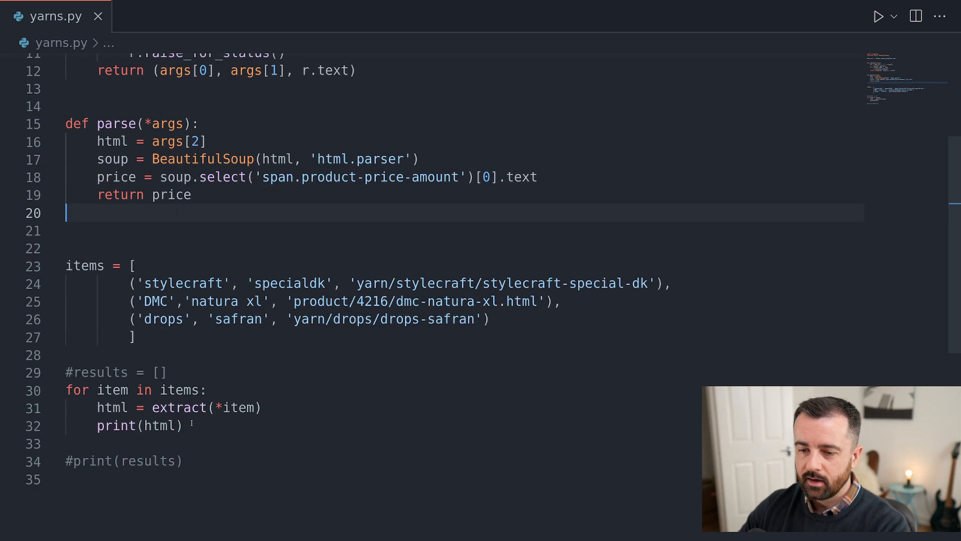
{"action": "left_click_drag", "start_coordinate": [183, 425], "coordinate": [145, 426]}
{"action": "type", "text": "parse"}
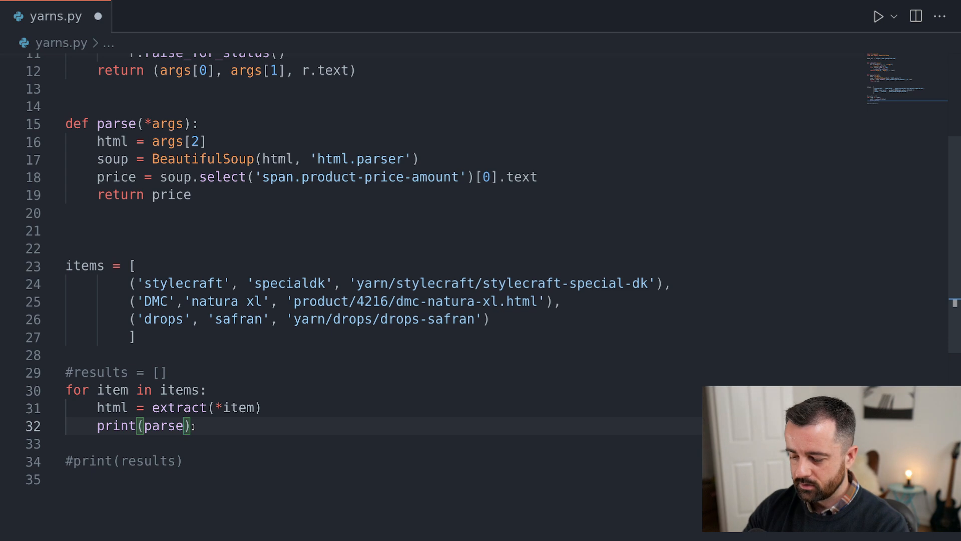
{"action": "type", "text": "(html"}
{"action": "key", "text": "Escape"}
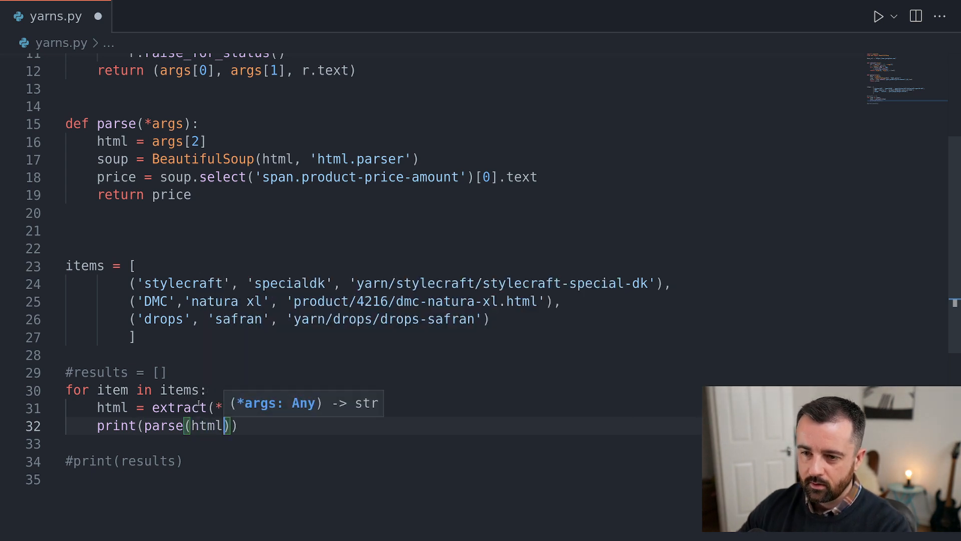
- After the IndexError, change line 32 to print(parse(*html)) so the run prints 2,93, 8,53 and 1,64
{"action": "left_click", "coordinate": [227, 354]}
{"action": "left_click", "coordinate": [879, 17]}
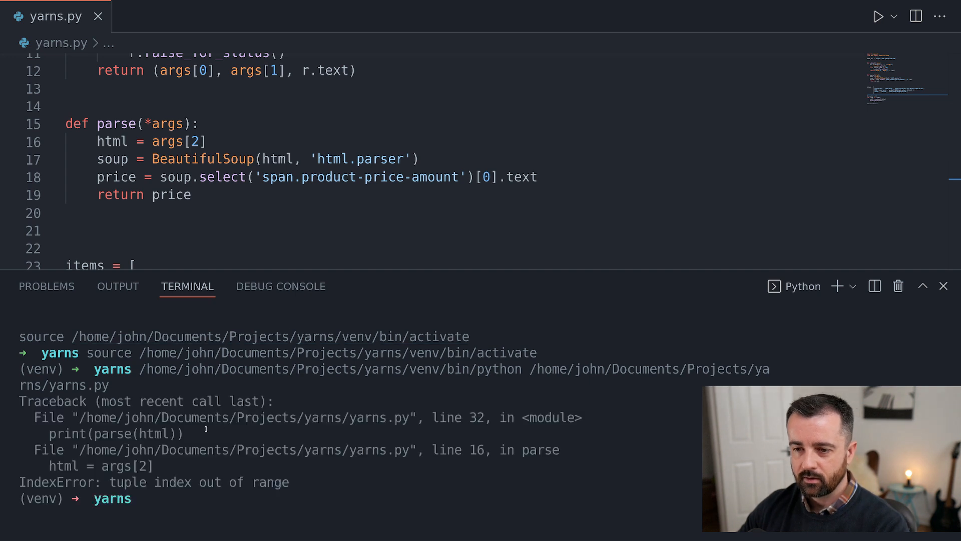
{"action": "scroll", "coordinate": [228, 223], "scroll_direction": "down", "scroll_amount": 3}
{"action": "scroll", "coordinate": [228, 223], "scroll_direction": "down", "scroll_amount": 2}
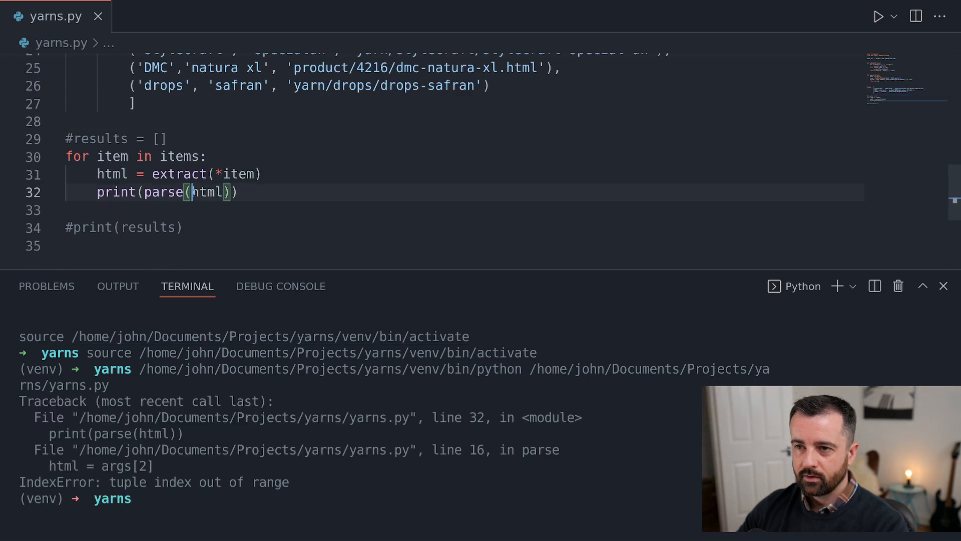
{"action": "left_click", "coordinate": [191, 192]}
{"action": "type", "text": "*"}
{"action": "key", "text": "End"}
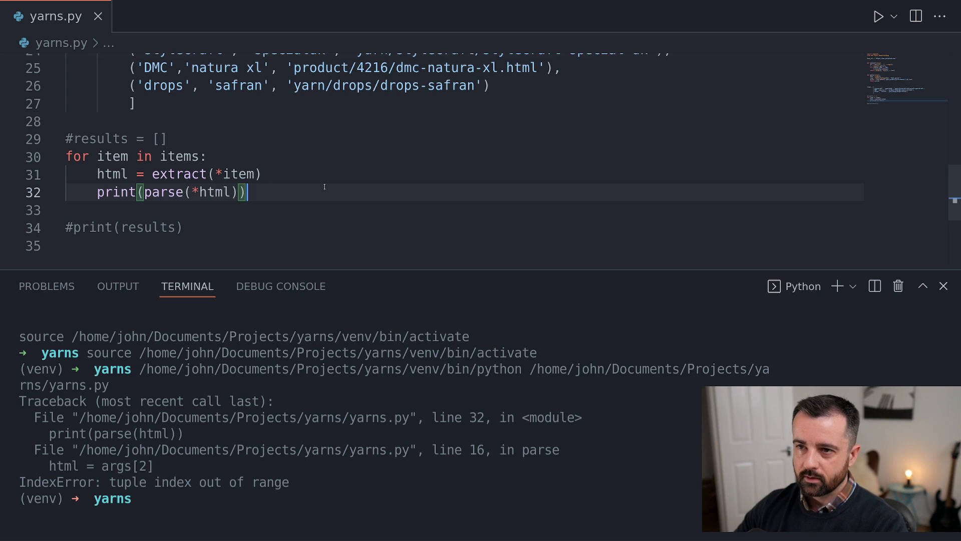
{"action": "left_click", "coordinate": [878, 15]}
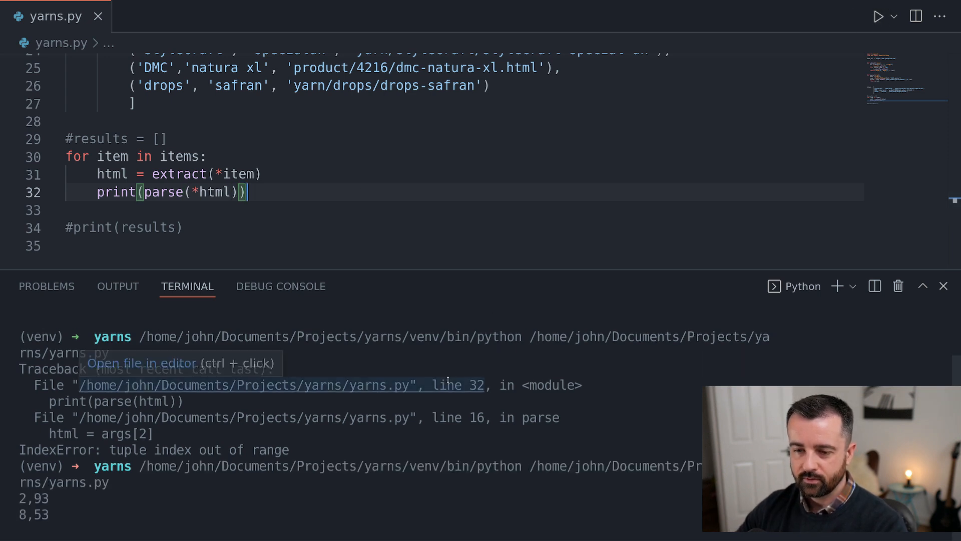
{"action": "left_click_drag", "start_coordinate": [49, 514], "coordinate": [20, 481]}
{"action": "left_click", "coordinate": [316, 73]}
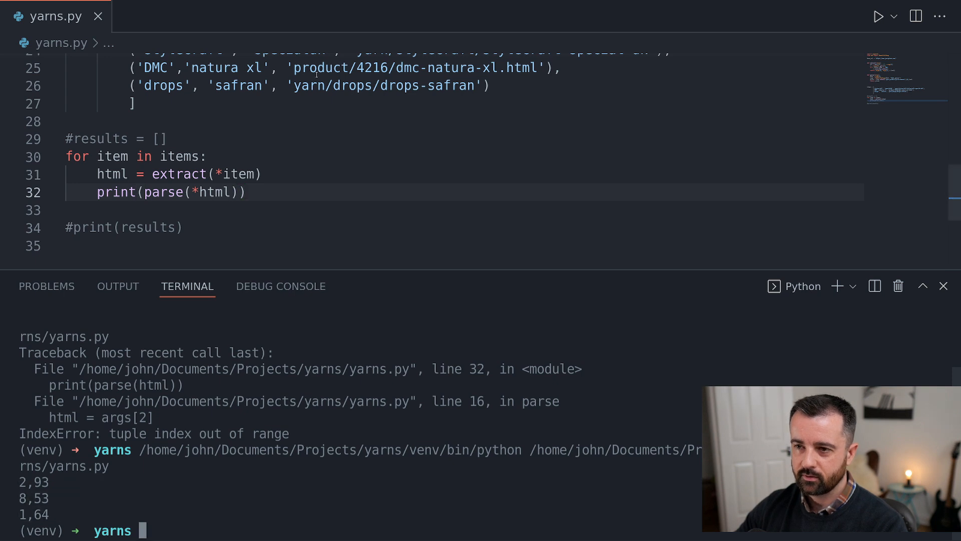
{"action": "left_click", "coordinate": [898, 285]}
{"action": "scroll", "coordinate": [213, 184], "scroll_direction": "up", "scroll_amount": 4}
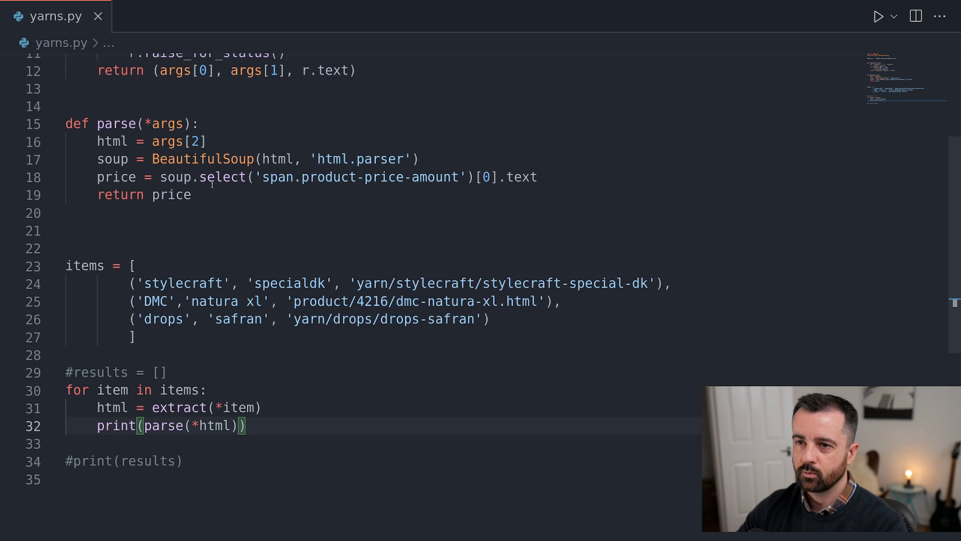
- Delete the return price line from parse, leaving it empty for new code
{"action": "left_click_drag", "start_coordinate": [214, 196], "coordinate": [97, 195]}
{"action": "key", "text": "BackSpace"}
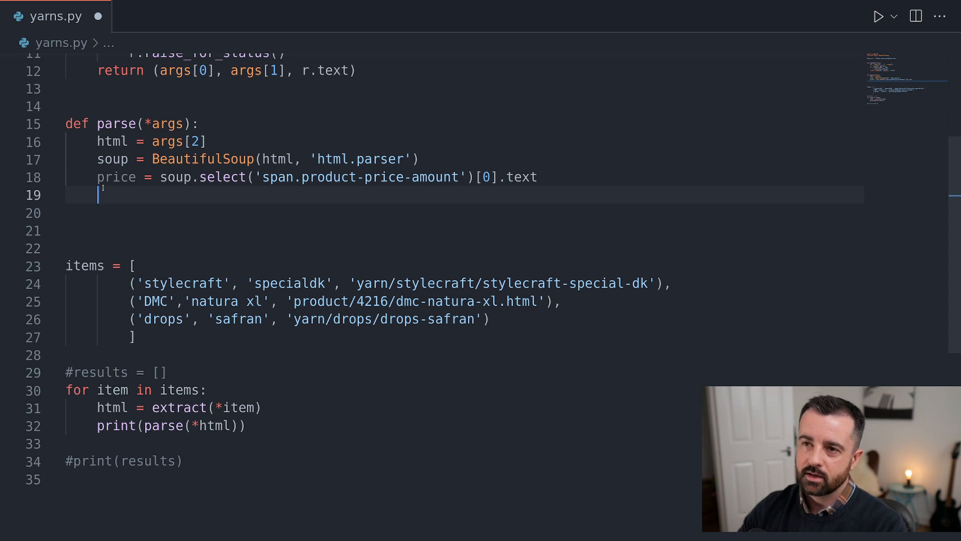
{"action": "left_click", "coordinate": [184, 283]}
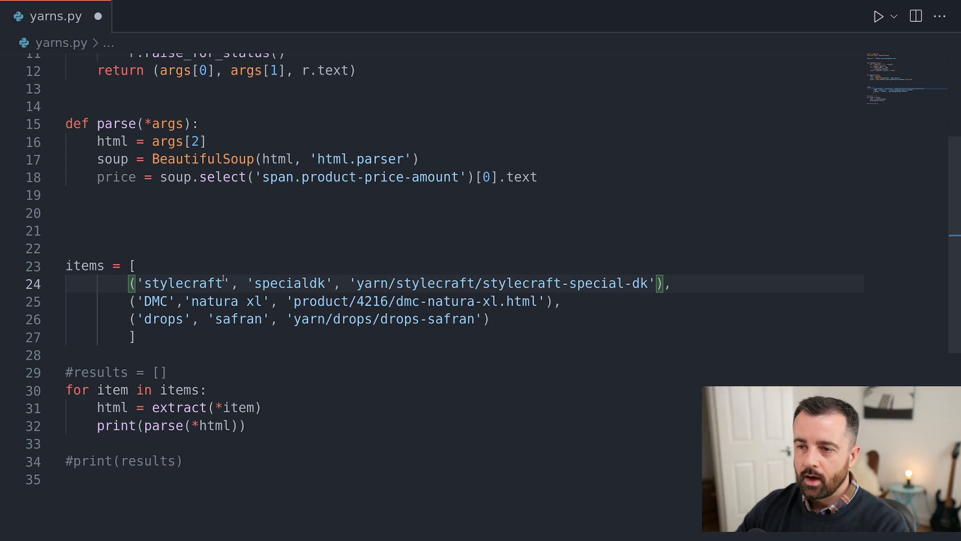
{"action": "key", "text": "Right"}
{"action": "key", "text": "Right"}
{"action": "key", "text": "Right"}
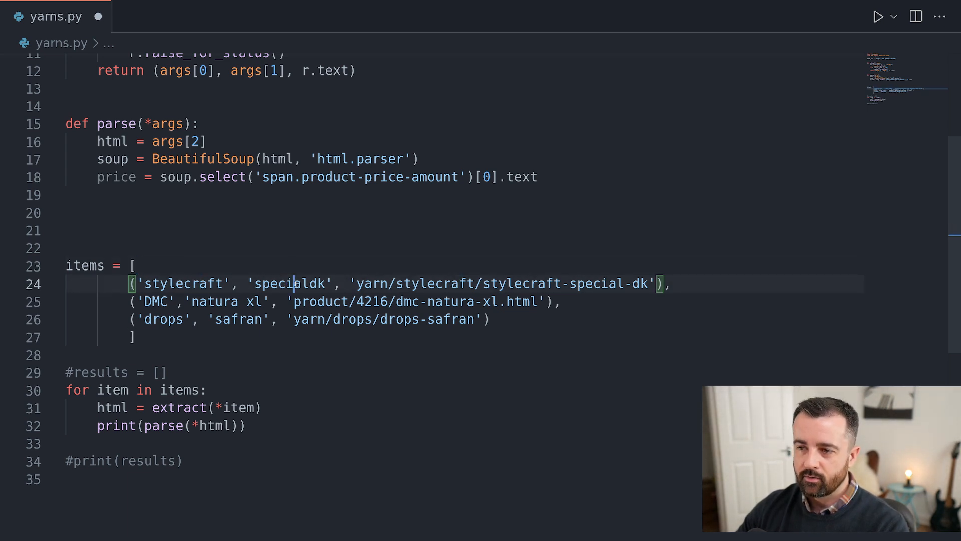
{"action": "key", "text": "Right"}
{"action": "key", "text": "Right"}
{"action": "key", "text": "Right"}
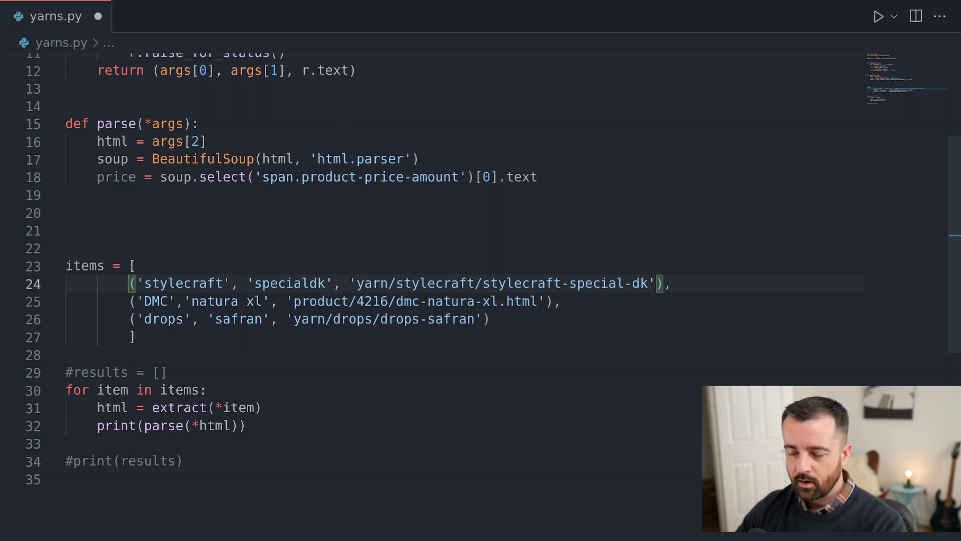
- Check the Weight label in the DMC specifications table in Chrome, then return to yarns.py
{"action": "key", "text": "alt+Tab"}
{"action": "scroll", "coordinate": [397, 322], "scroll_direction": "down", "scroll_amount": 5}
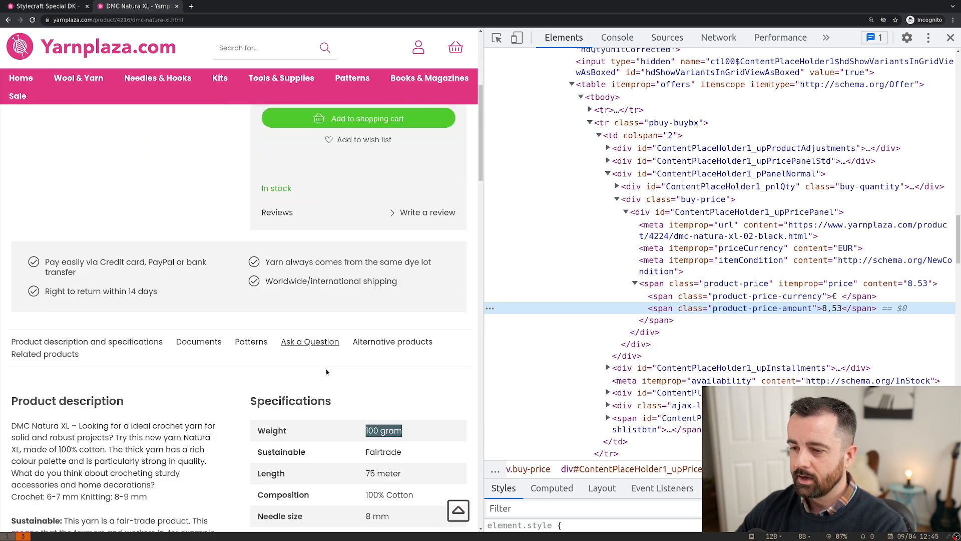
{"action": "scroll", "coordinate": [301, 338], "scroll_direction": "down", "scroll_amount": 3}
{"action": "scroll", "coordinate": [352, 431], "scroll_direction": "down", "scroll_amount": 1}
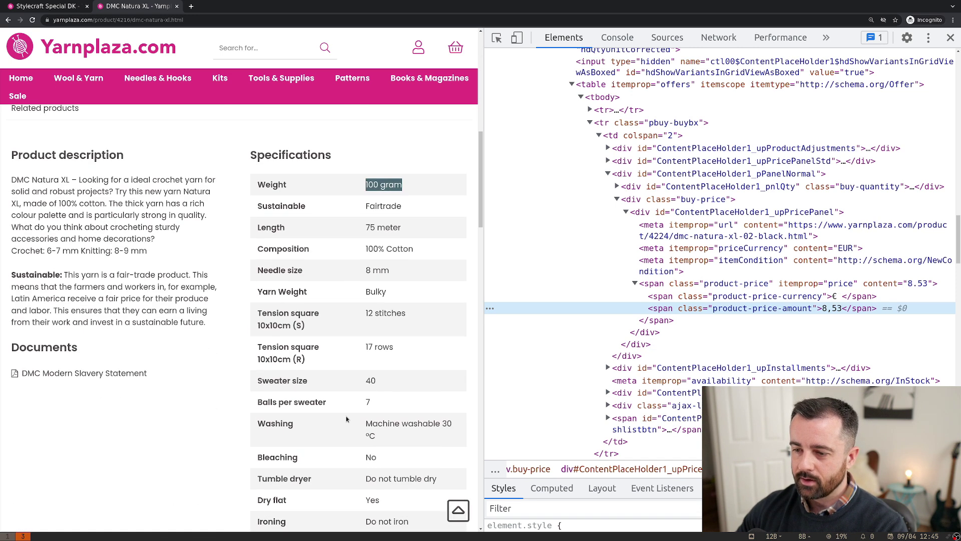
{"action": "left_click", "coordinate": [265, 202]}
{"action": "double_click", "coordinate": [272, 184]}
{"action": "left_click", "coordinate": [379, 195]}
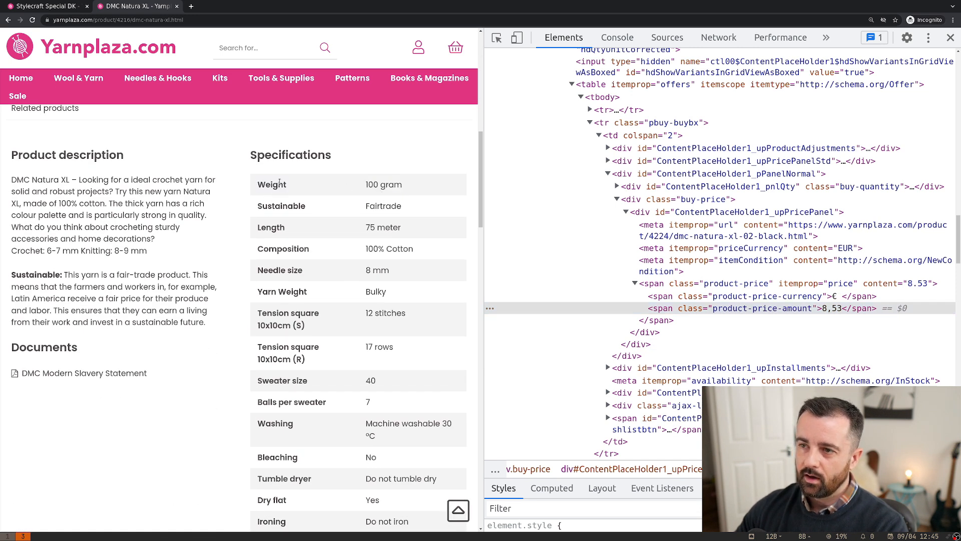
{"action": "key", "text": "alt+Tab"}
- Create an empty data dictionary in parse and store the name from args in it
{"action": "left_click", "coordinate": [165, 197]}
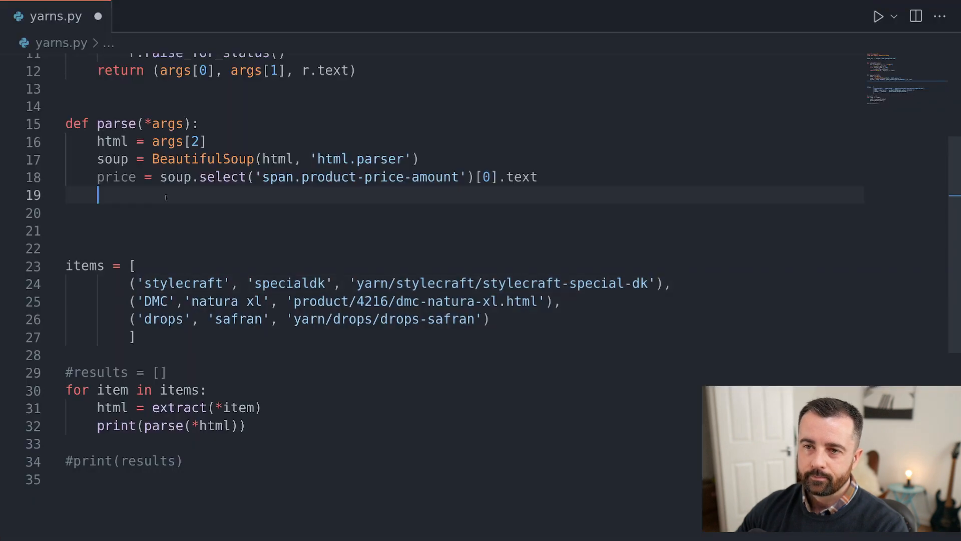
{"action": "type", "text": "data ="}
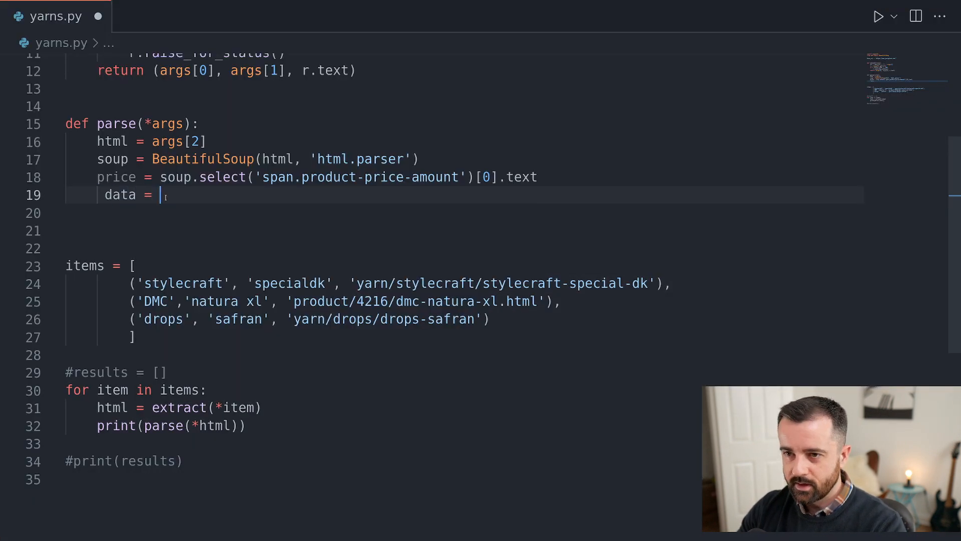
{"action": "key", "text": "BackSpace"}
{"action": "key", "text": "BackSpace"}
{"action": "key", "text": "BackSpace"}
{"action": "key", "text": "Return"}
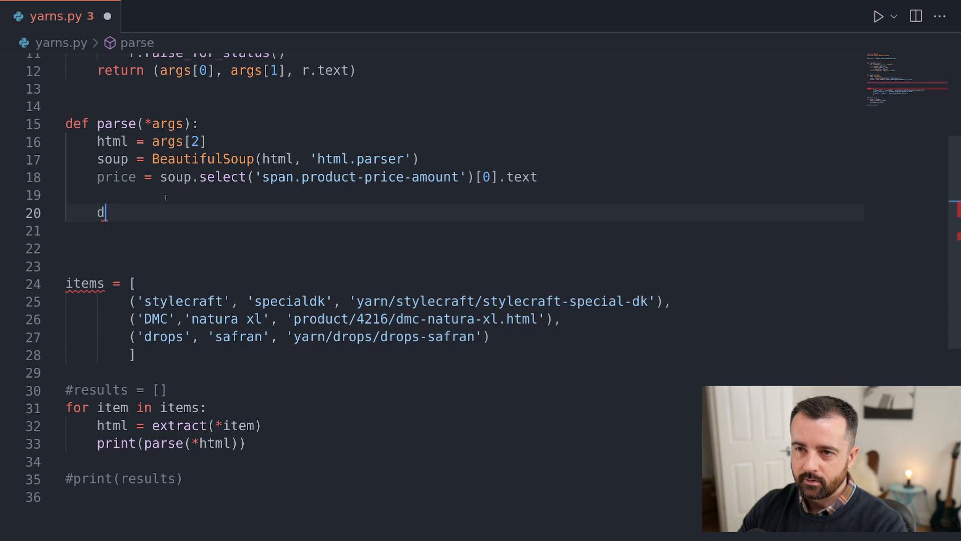
{"action": "type", "text": "data = {}"}
{"action": "key", "text": "End"}
{"action": "key", "text": "Return"}
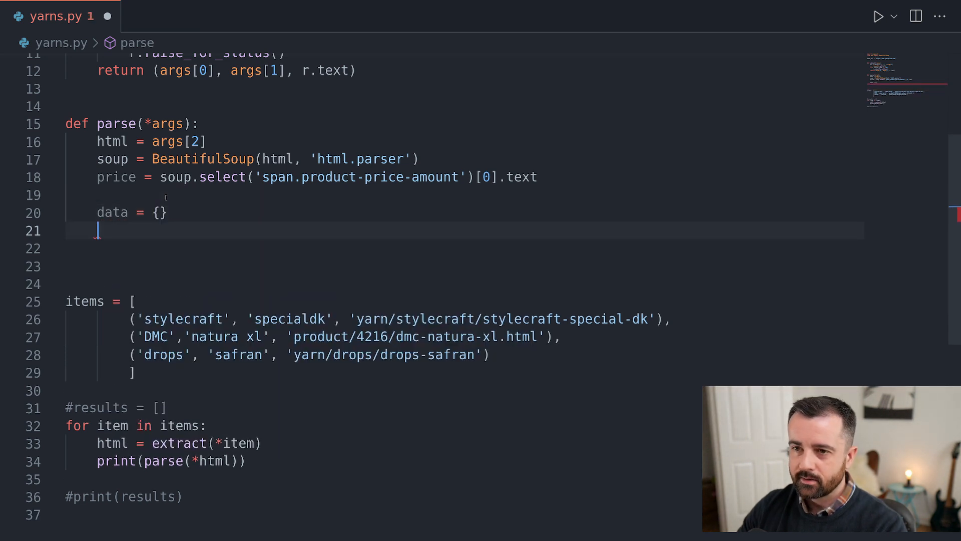
{"action": "type", "text": "data"}
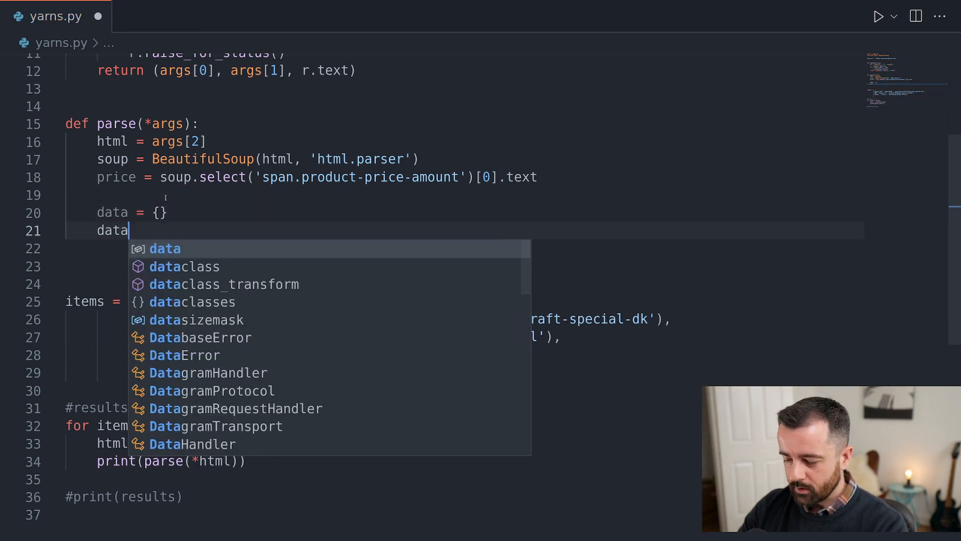
{"action": "key", "text": "BackSpace"}
{"action": "type", "text": "['"}
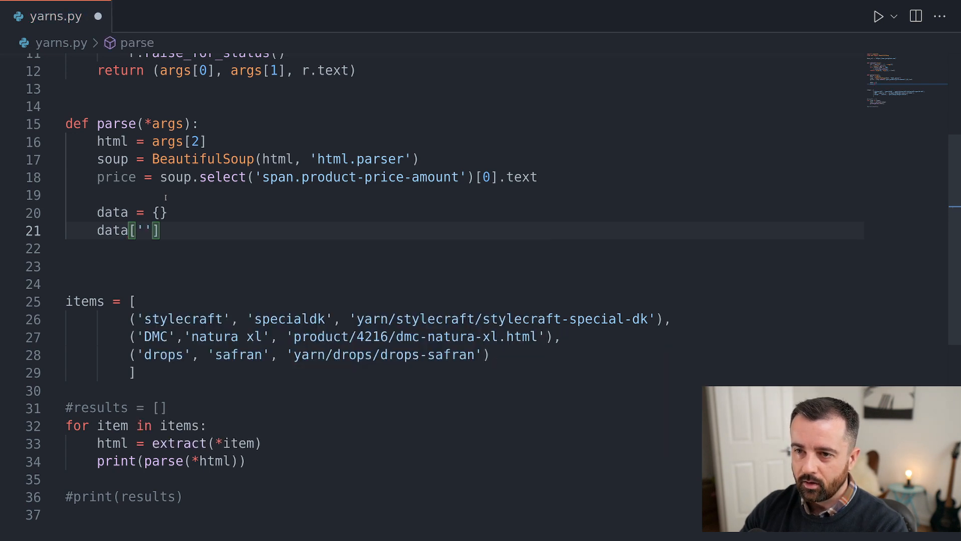
{"action": "type", "text": "name"}
{"action": "key", "text": "End"}
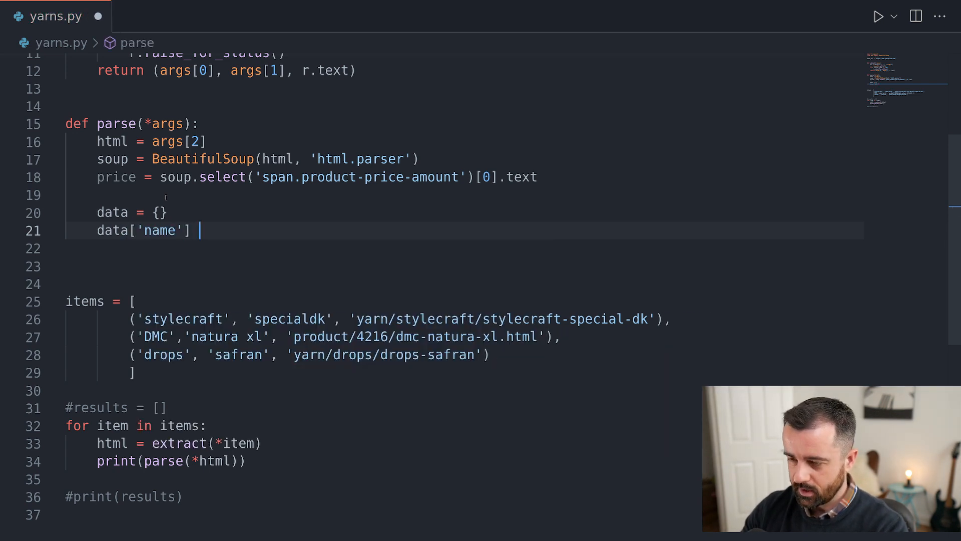
{"action": "type", "text": "= "}
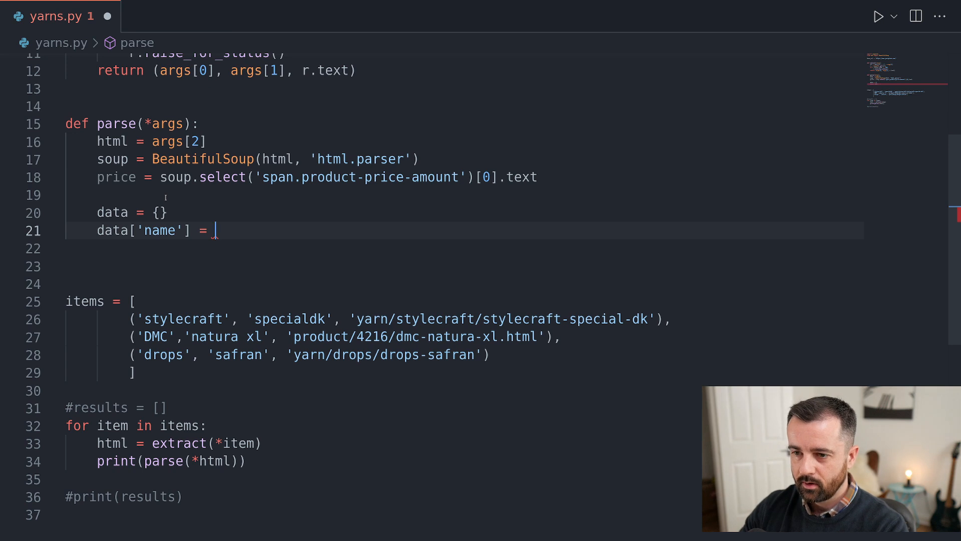
{"action": "type", "text": "arg"}
{"action": "key", "text": "Escape"}
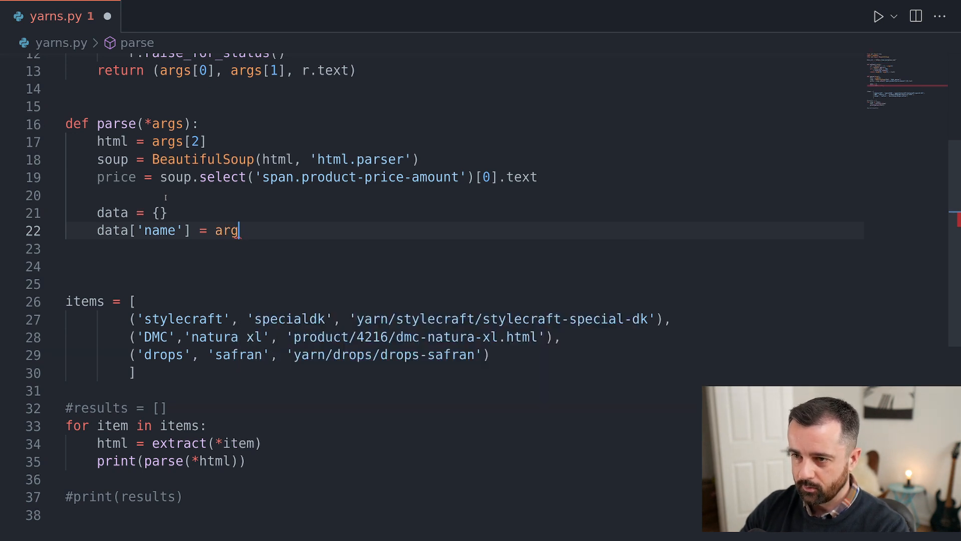
{"action": "type", "text": "s[0"}
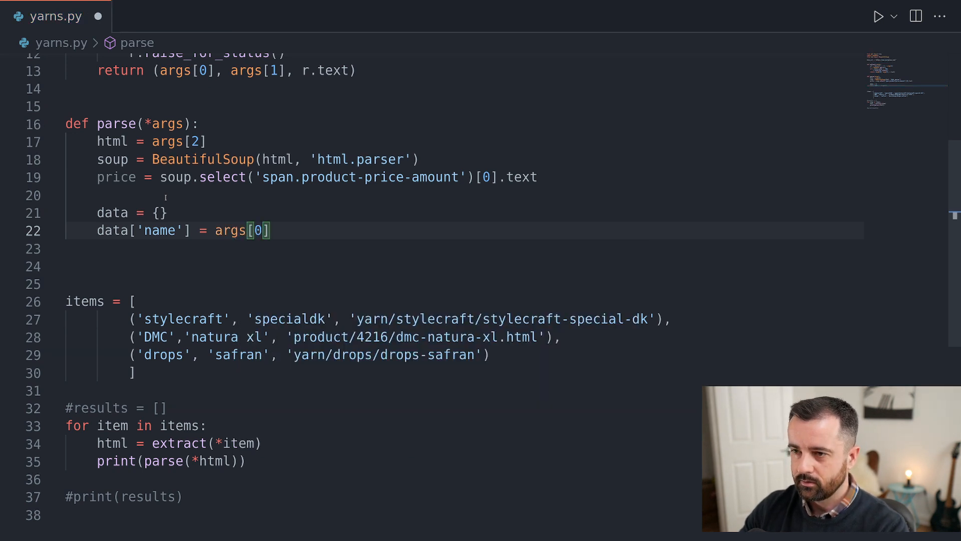
- Add the item key from args and data['price'] = price to the dictionary
{"action": "key", "text": "End"}
{"action": "key", "text": "Return"}
{"action": "type", "text": "data"}
{"action": "key", "text": "Escape"}
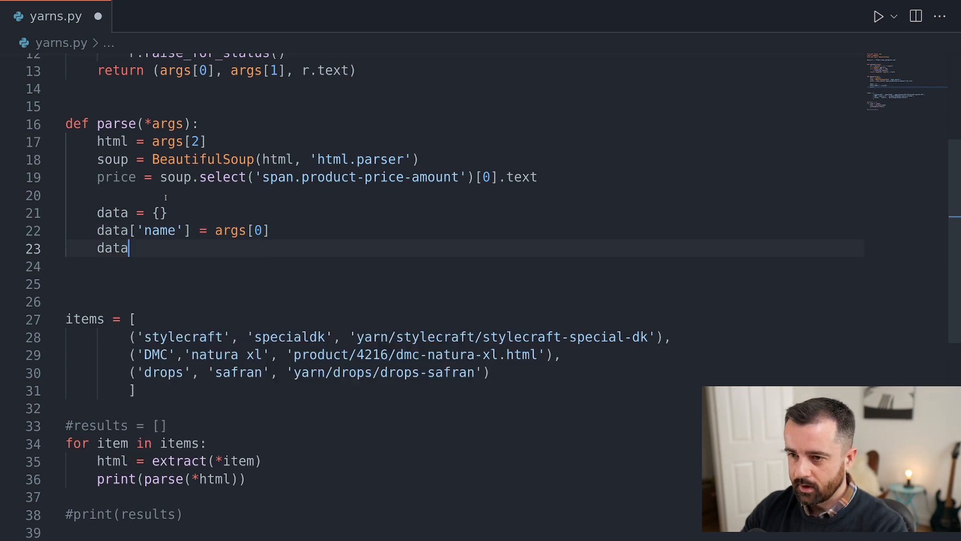
{"action": "type", "text": "['"}
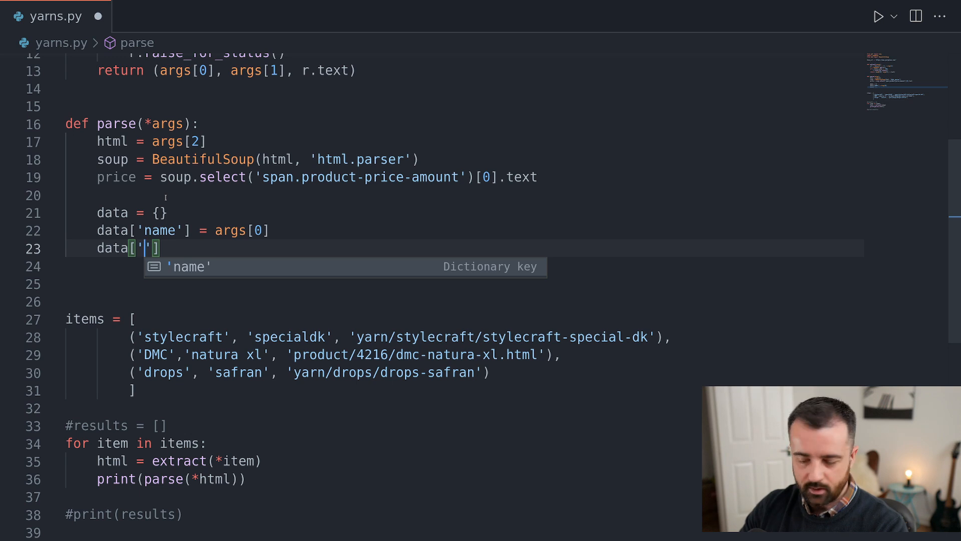
{"action": "type", "text": "item"}
{"action": "key", "text": "End"}
{"action": "key", "text": "Down"}
{"action": "key", "text": "Up"}
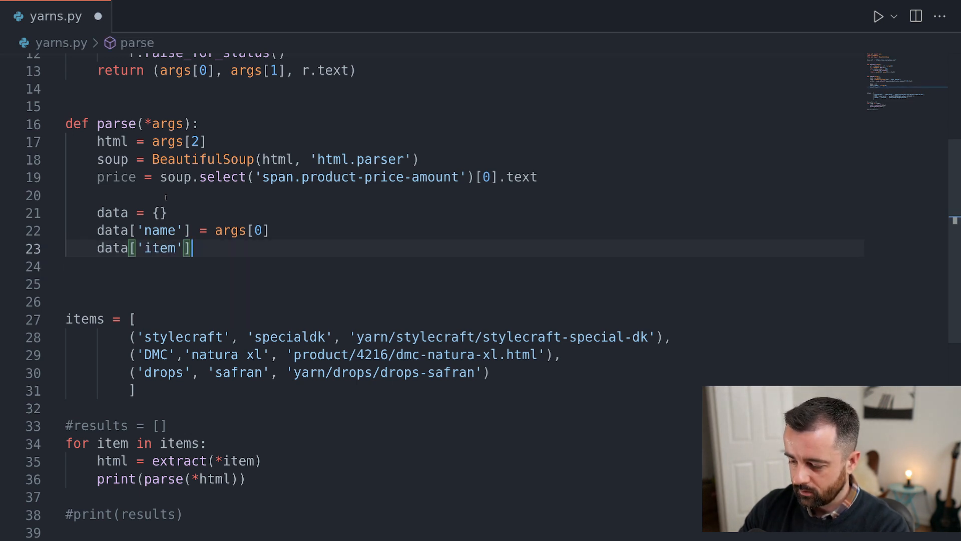
{"action": "type", "text": " = args[1"}
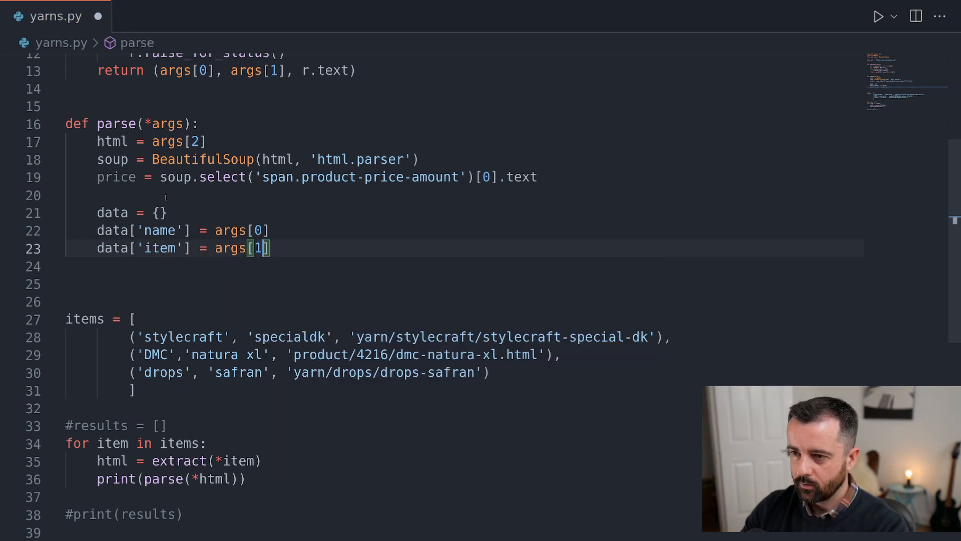
{"action": "key", "text": "End"}
{"action": "key", "text": "Return"}
{"action": "type", "text": "data="}
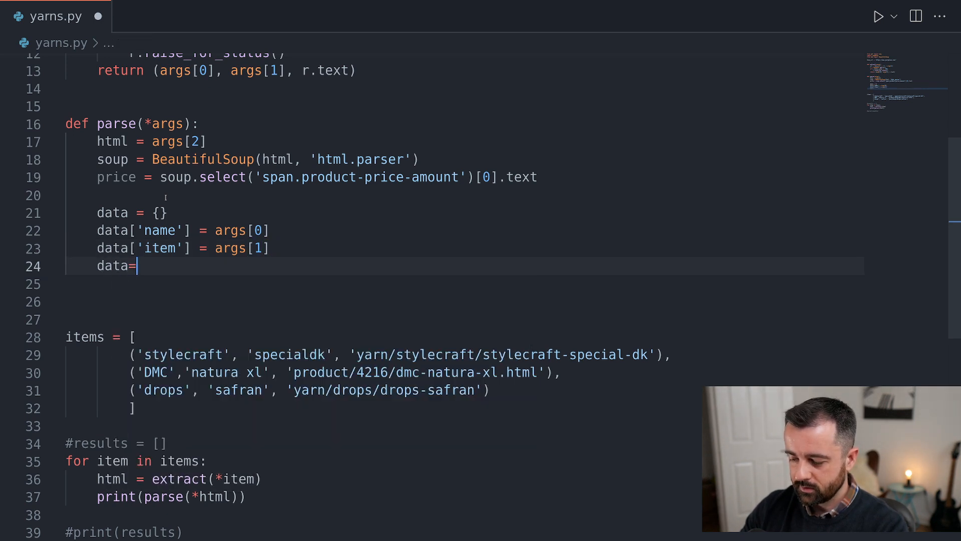
{"action": "type", "text": "a"}
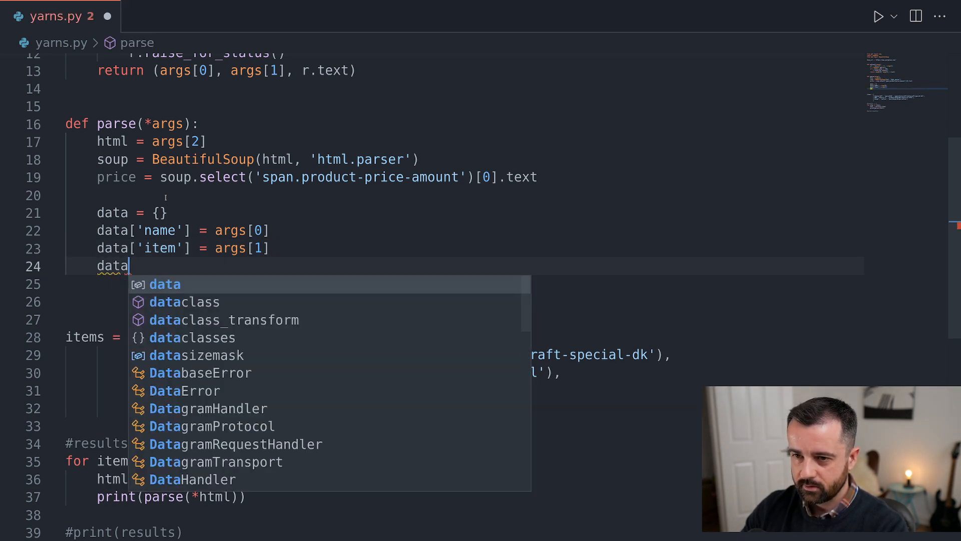
{"action": "type", "text": "['pl"}
{"action": "key", "text": "BackSpace"}
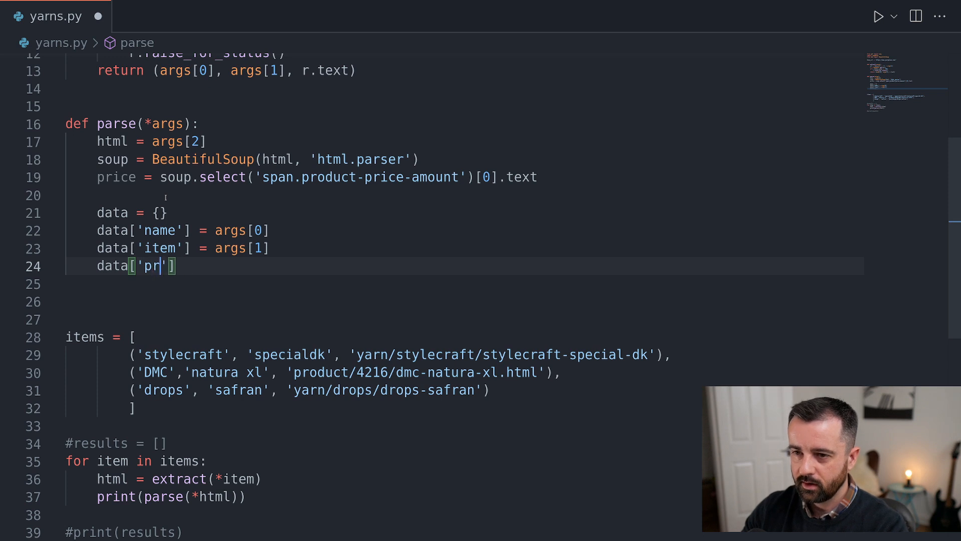
{"action": "type", "text": "rice'] = "}
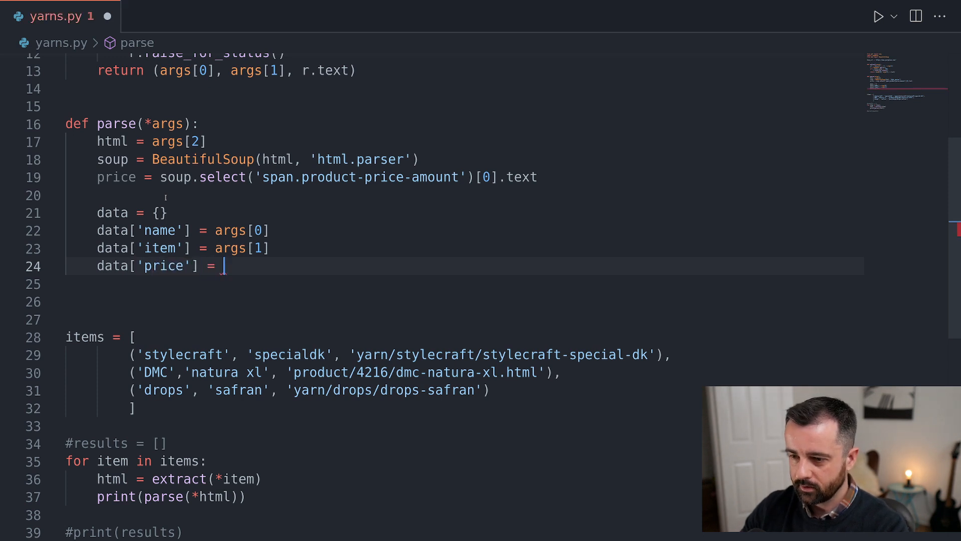
{"action": "type", "text": "price"}
{"action": "key", "text": "Escape"}
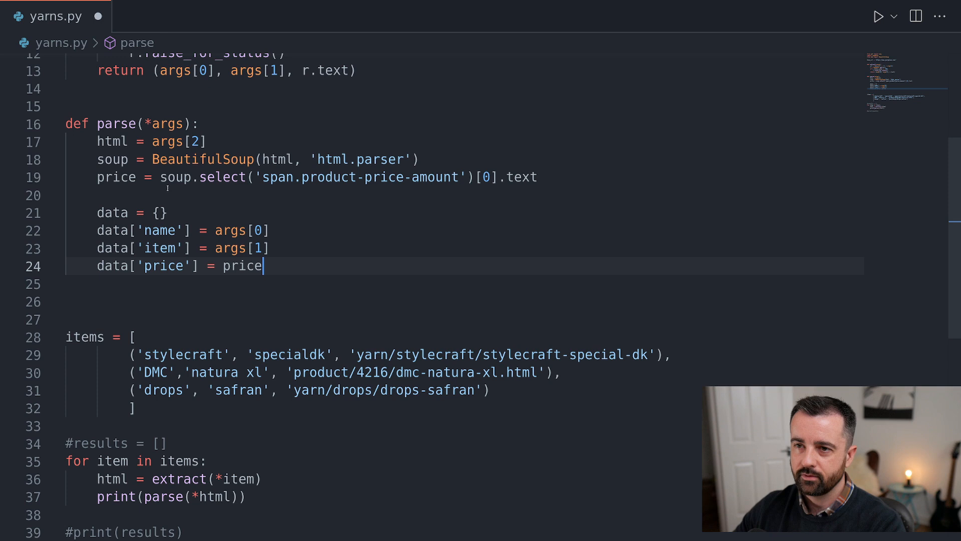
- Return data from parse, save yarns.py and run it so each yarn prints name, item and price
{"action": "left_click_drag", "start_coordinate": [159, 177], "coordinate": [556, 175]}
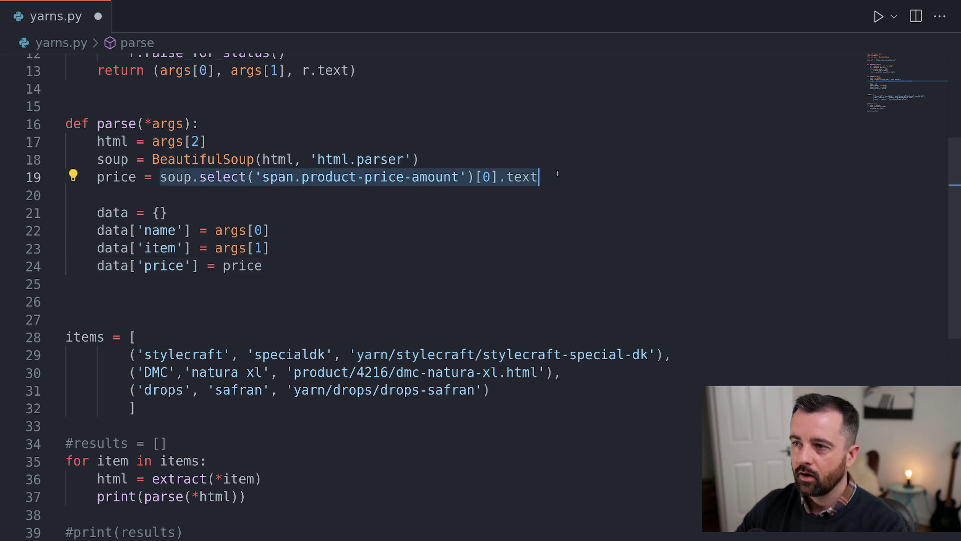
{"action": "left_click", "coordinate": [250, 265]}
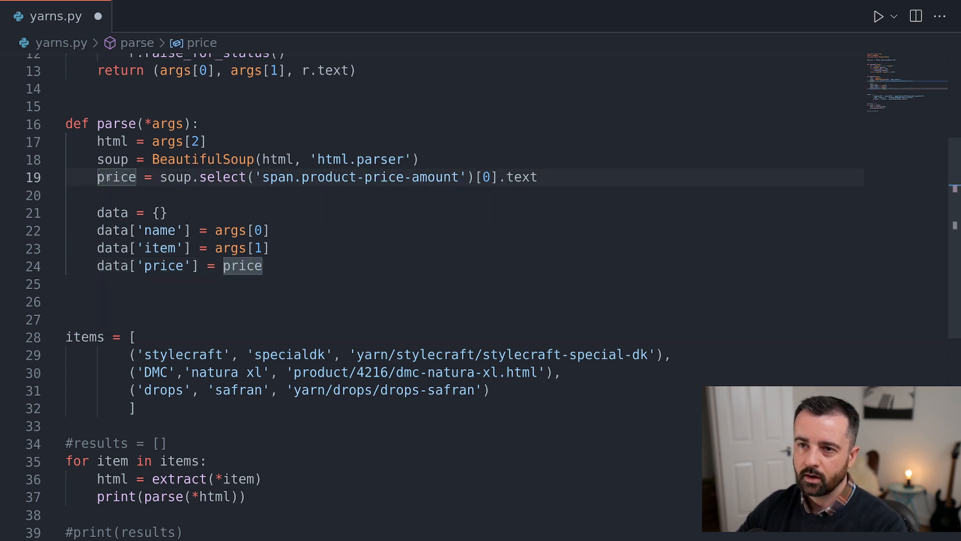
{"action": "left_click", "coordinate": [135, 196]}
{"action": "left_click", "coordinate": [315, 267]}
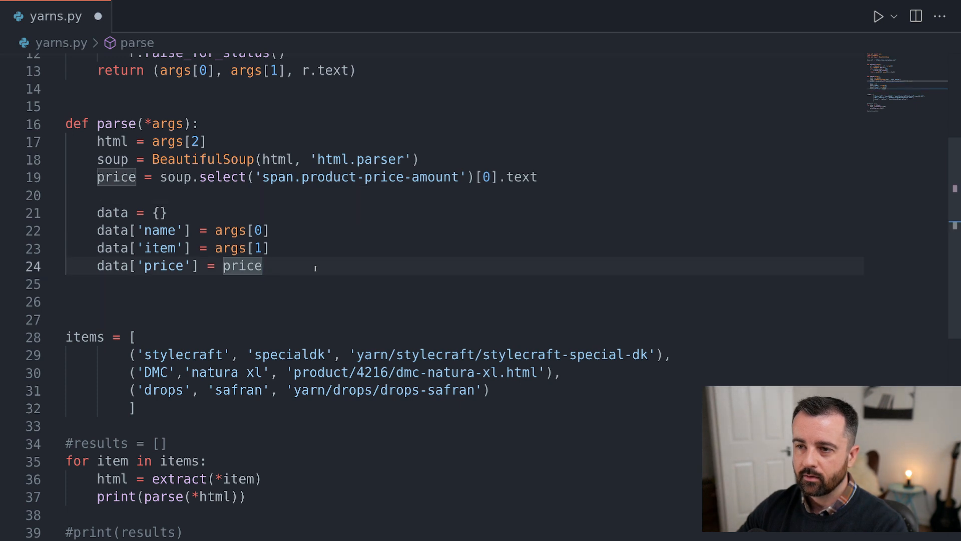
{"action": "key", "text": "Return"}
{"action": "key", "text": "Return"}
{"action": "type", "text": "return d"}
{"action": "key", "text": "BackSpace"}
{"action": "key", "text": "BackSpace"}
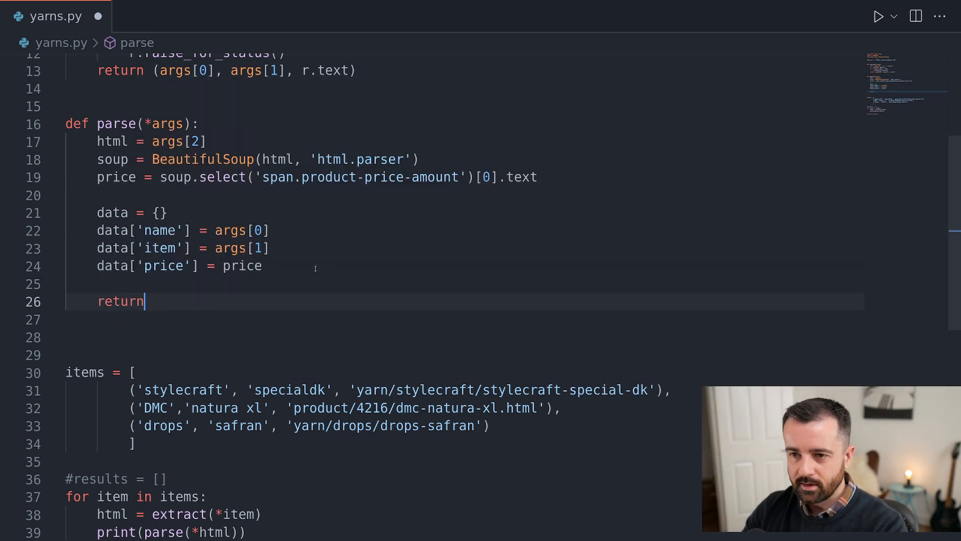
{"action": "type", "text": " data"}
{"action": "key", "text": "Escape"}
{"action": "key", "text": "ctrl+s"}
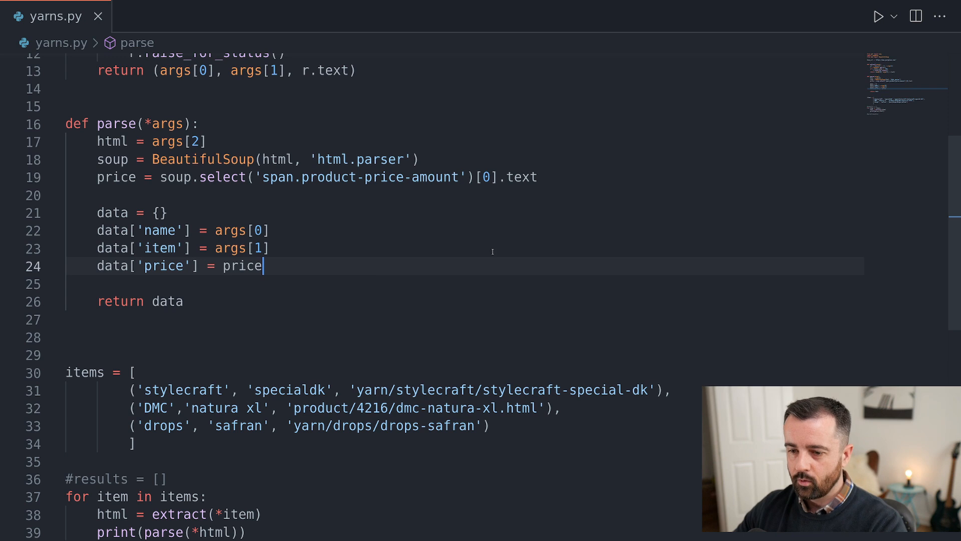
{"action": "left_click", "coordinate": [879, 17]}
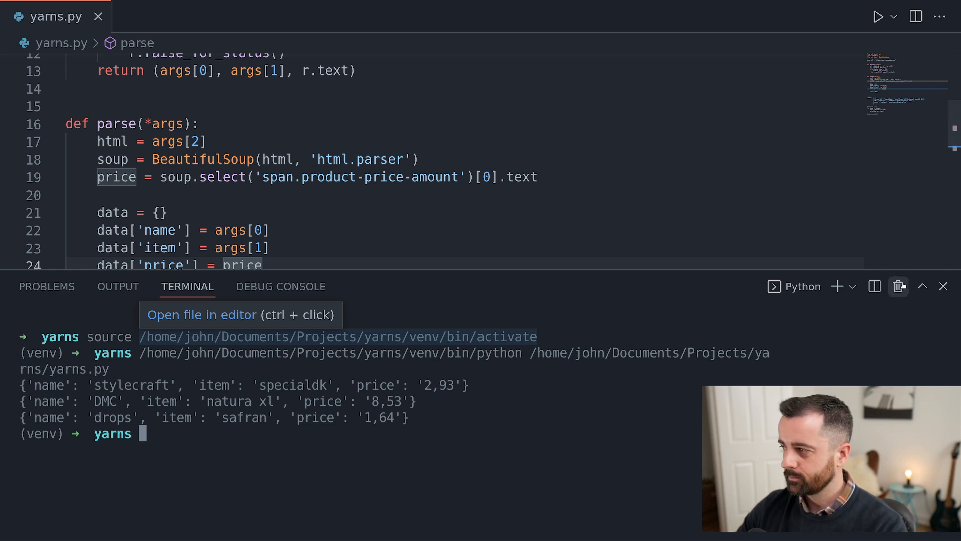
{"action": "key", "text": "ctrl+grave"}
{"action": "key", "text": "Return"}
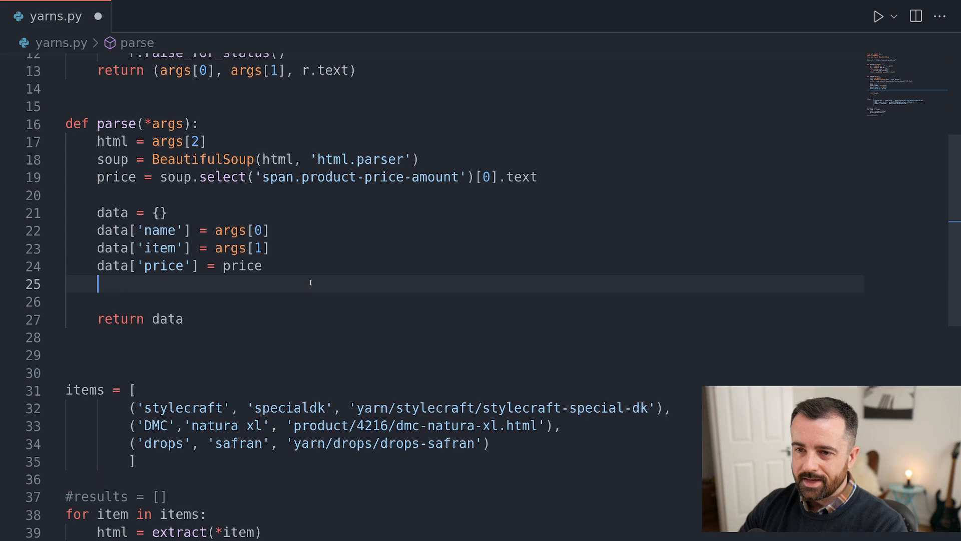
{"action": "key", "text": "Return"}
- Inspect the Specifications Weight cell and expand the table's second row in the Elements panel
{"action": "key", "text": "alt+Tab"}
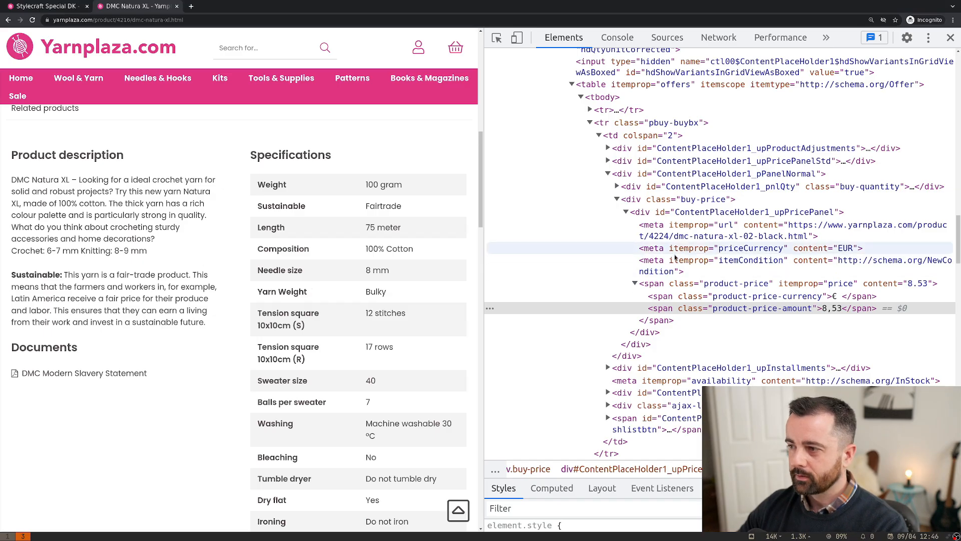
{"action": "left_click", "coordinate": [496, 39]}
{"action": "left_click", "coordinate": [272, 184]}
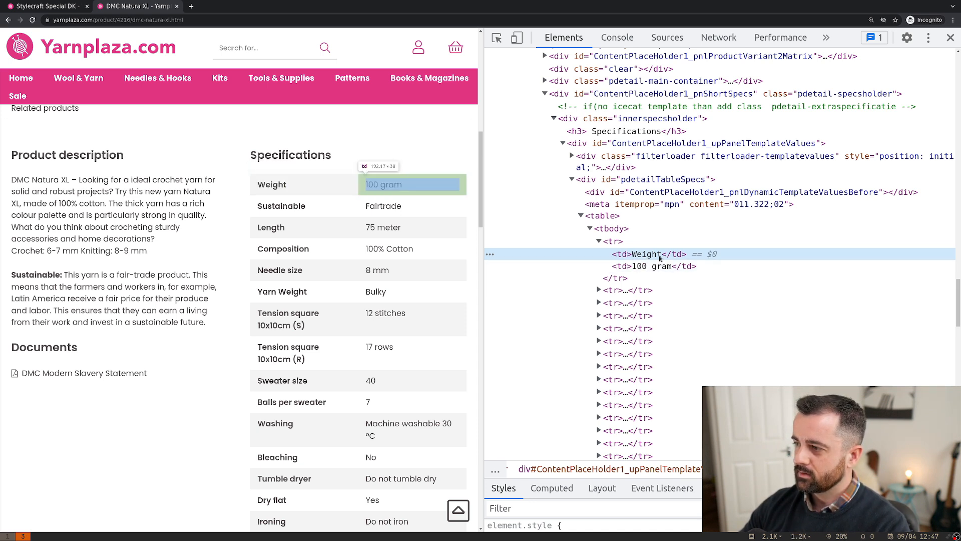
{"action": "left_click", "coordinate": [598, 291]}
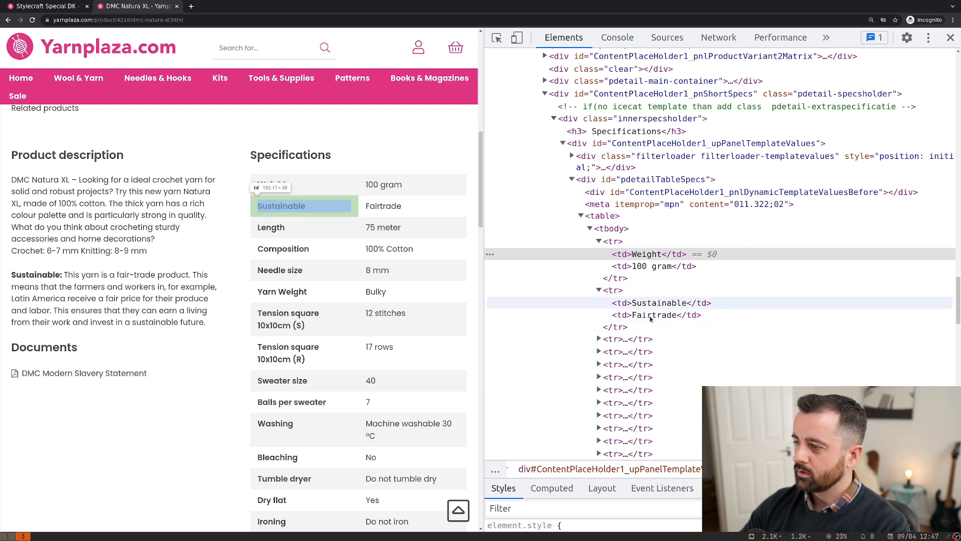
{"action": "left_click", "coordinate": [623, 255]}
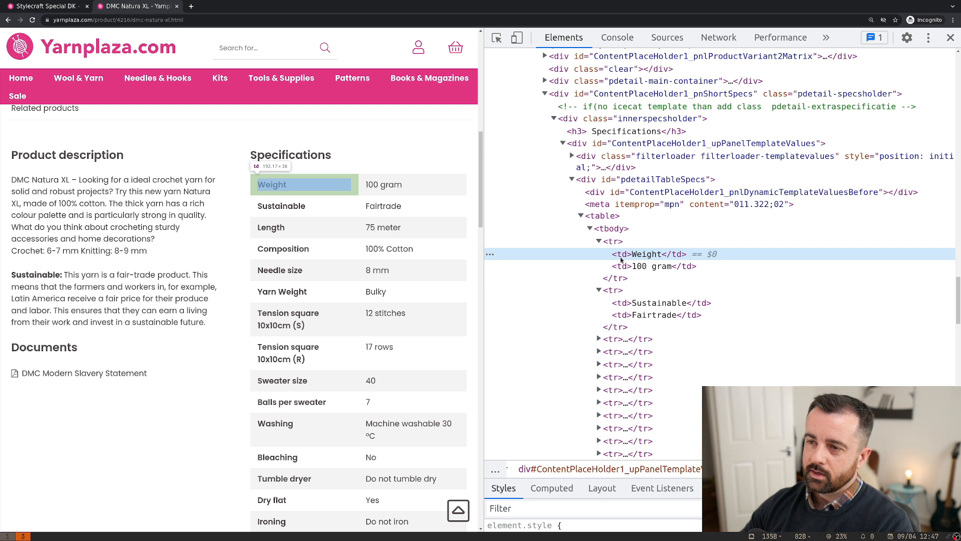
- Check the Needle size and Sustainable/Fairtrade rows on the page, then select the 100 gram td node
{"action": "left_click", "coordinate": [46, 6]}
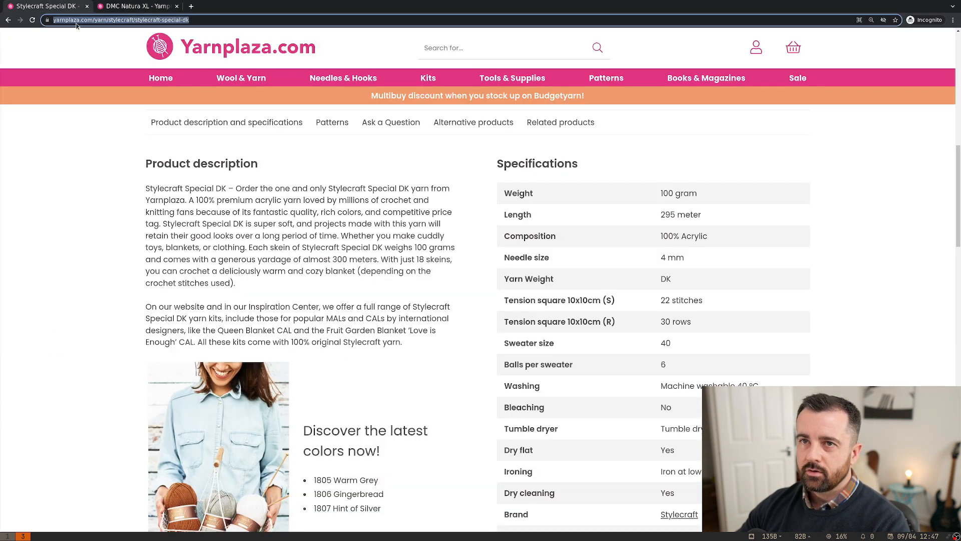
{"action": "key", "text": "ctrl+Tab"}
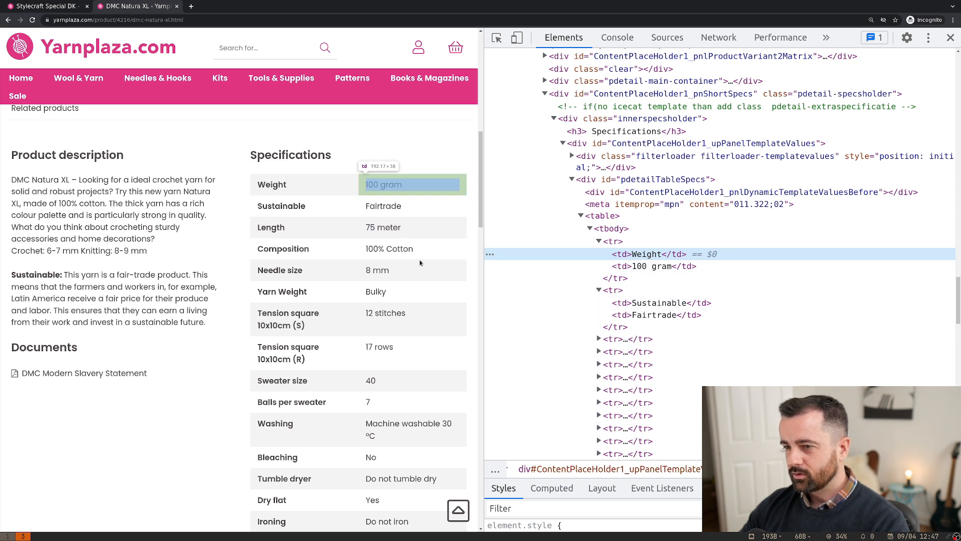
{"action": "double_click", "coordinate": [377, 269]}
{"action": "left_click_drag", "start_coordinate": [377, 269], "coordinate": [318, 270]}
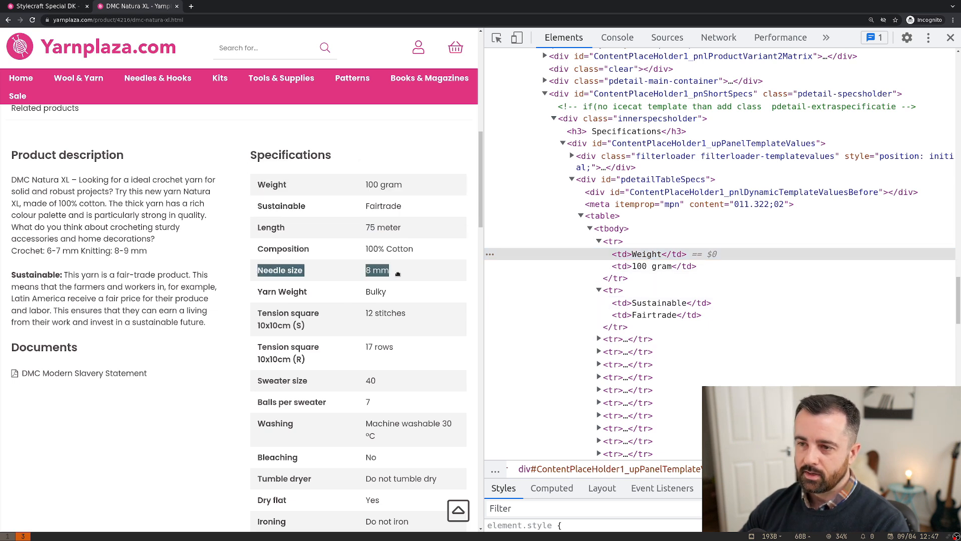
{"action": "double_click", "coordinate": [281, 206]}
{"action": "double_click", "coordinate": [383, 206]}
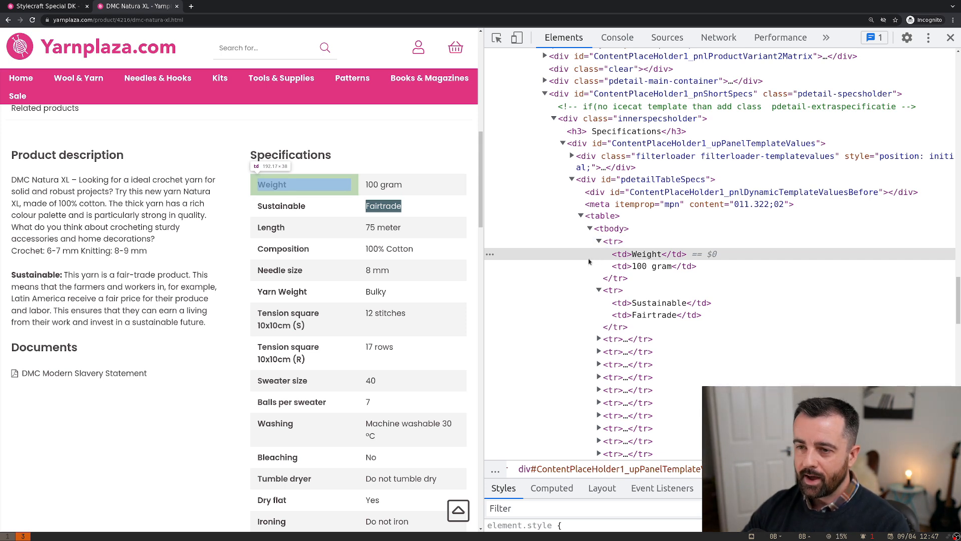
{"action": "left_click", "coordinate": [641, 267]}
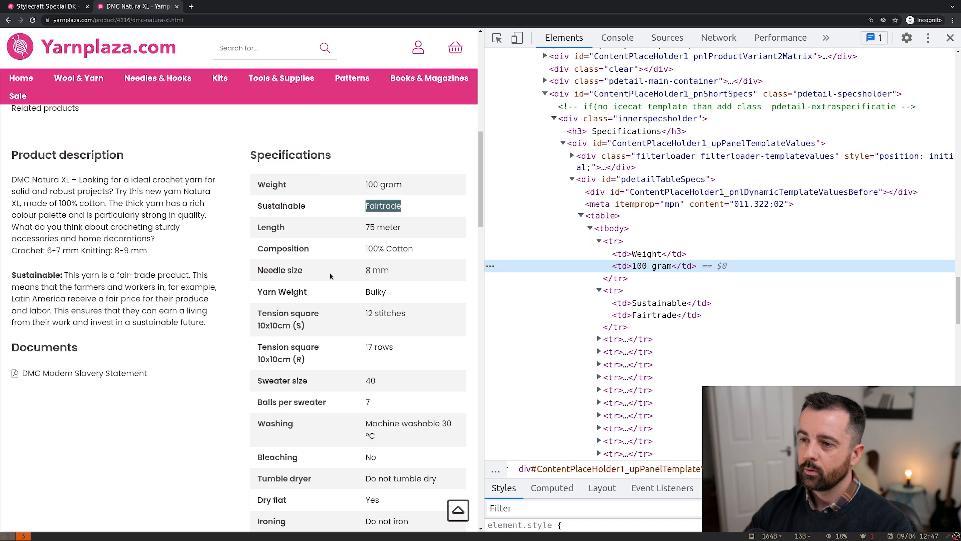
{"action": "scroll", "coordinate": [376, 300], "scroll_direction": "down", "scroll_amount": 2}
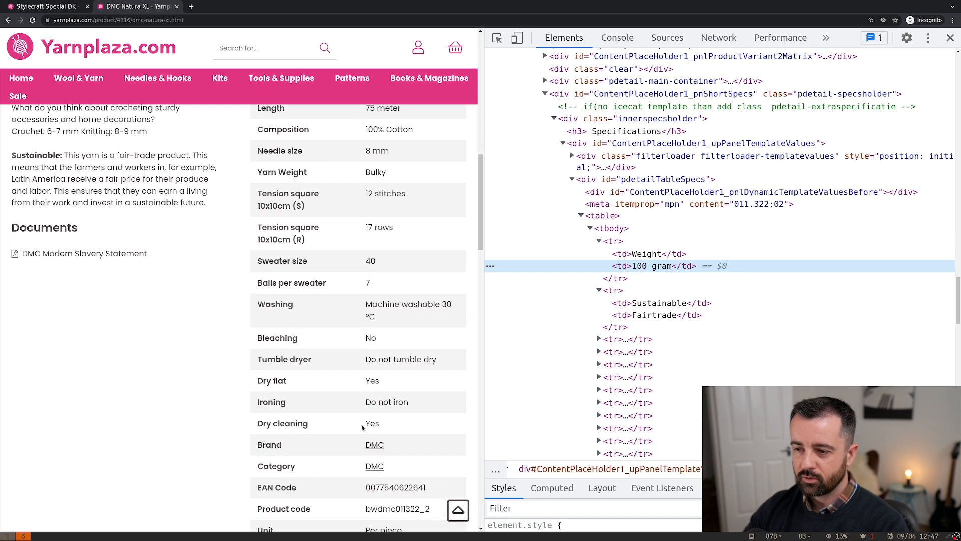
{"action": "scroll", "coordinate": [342, 447], "scroll_direction": "down", "scroll_amount": 1}
{"action": "scroll", "coordinate": [346, 300], "scroll_direction": "up", "scroll_amount": 2}
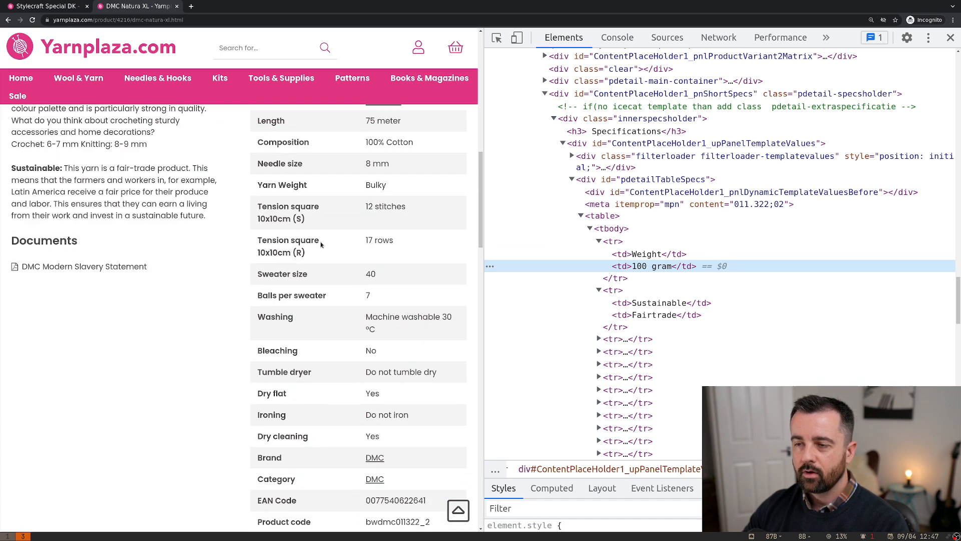
{"action": "scroll", "coordinate": [347, 203], "scroll_direction": "up", "scroll_amount": 1}
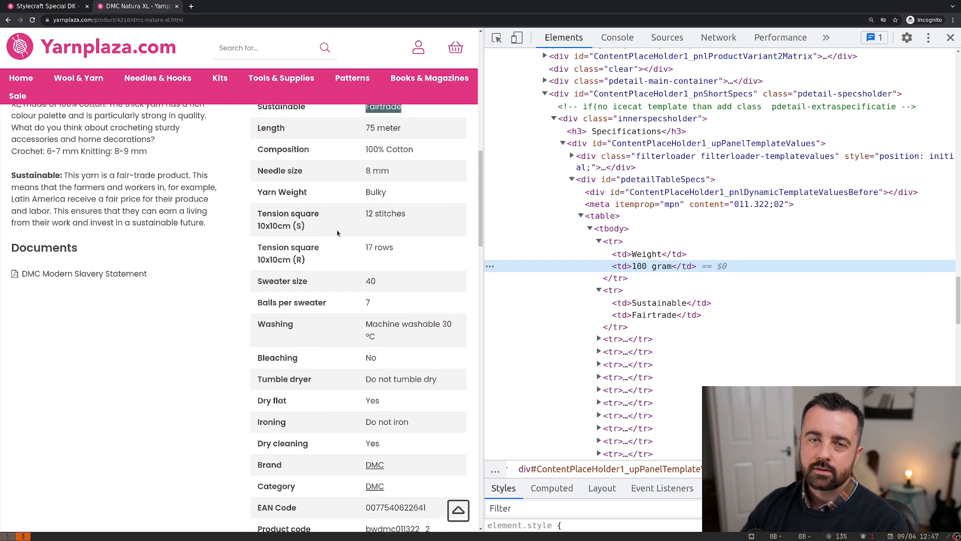
- Start a 'for items in soup.select()' loop on line 26, selector still empty, and return to Chrome
{"action": "key", "text": "alt+Tab"}
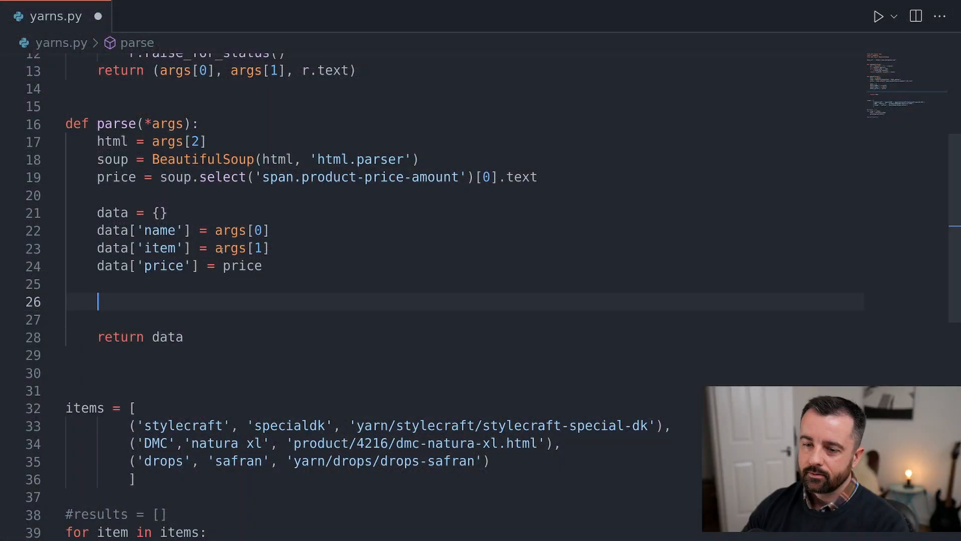
{"action": "type", "text": "for "}
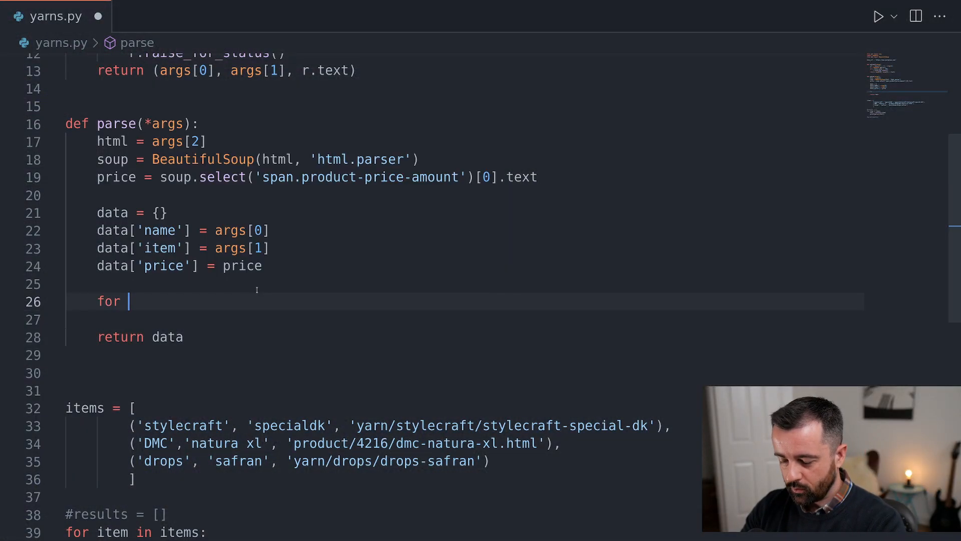
{"action": "type", "text": "items ion "}
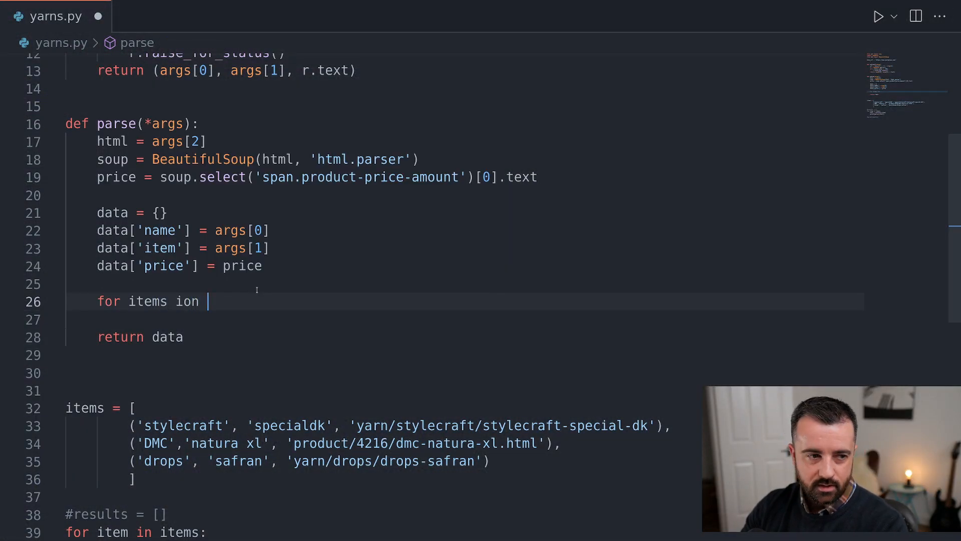
{"action": "type", "text": "soup"}
{"action": "key", "text": "BackSpace"}
{"action": "key", "text": "BackSpace"}
{"action": "key", "text": "BackSpace"}
{"action": "key", "text": "BackSpace"}
{"action": "key", "text": "BackSpace"}
{"action": "key", "text": "BackSpace"}
{"action": "key", "text": "BackSpace"}
{"action": "type", "text": "n"}
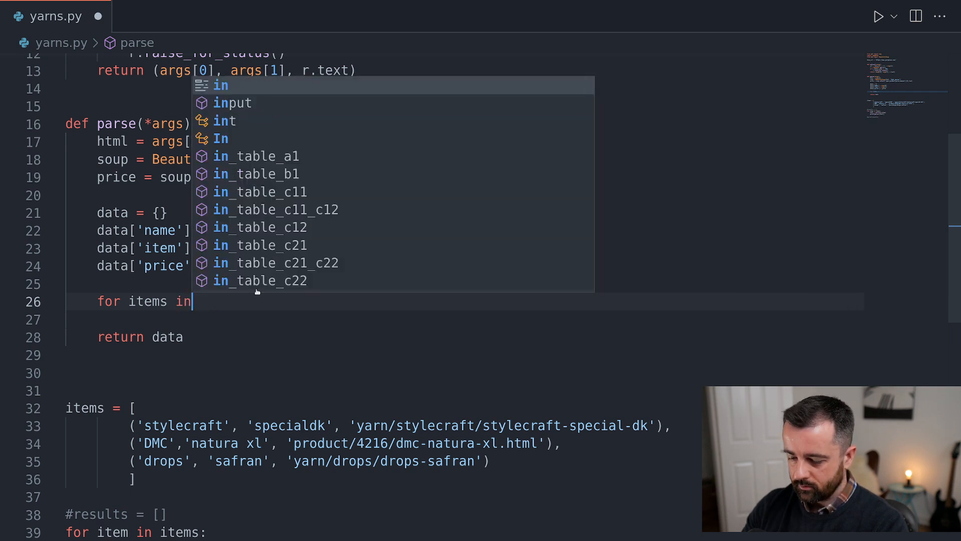
{"action": "type", "text": " soup.sel"}
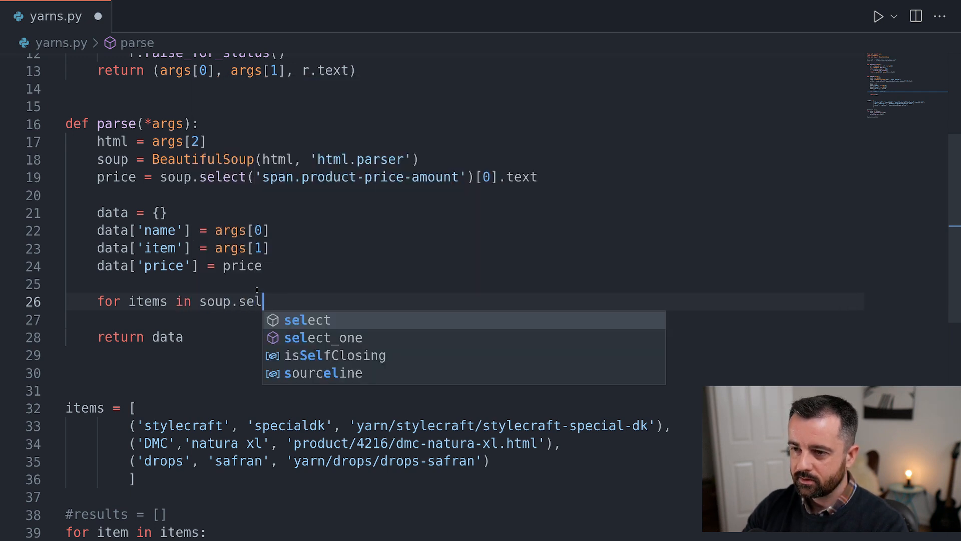
{"action": "type", "text": "ect("}
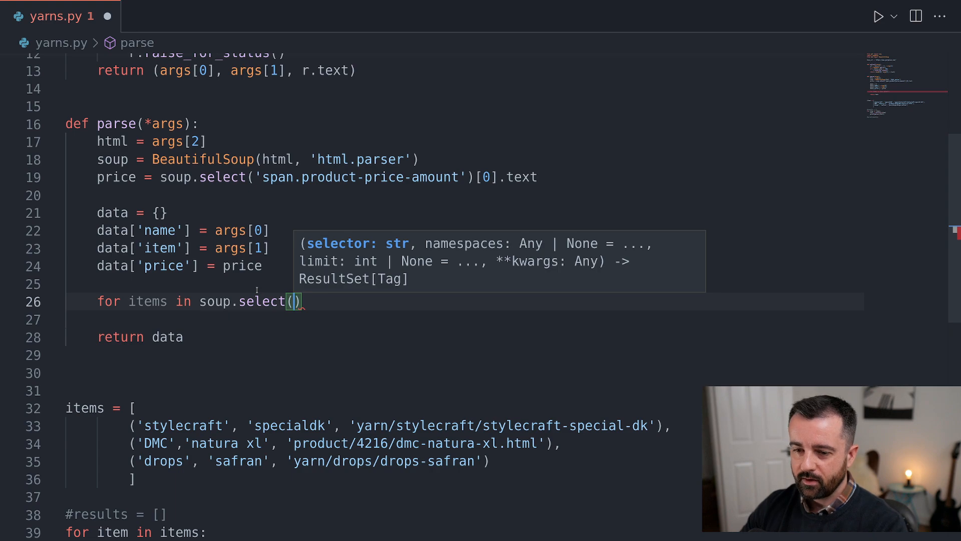
{"action": "key", "text": "alt+Tab"}
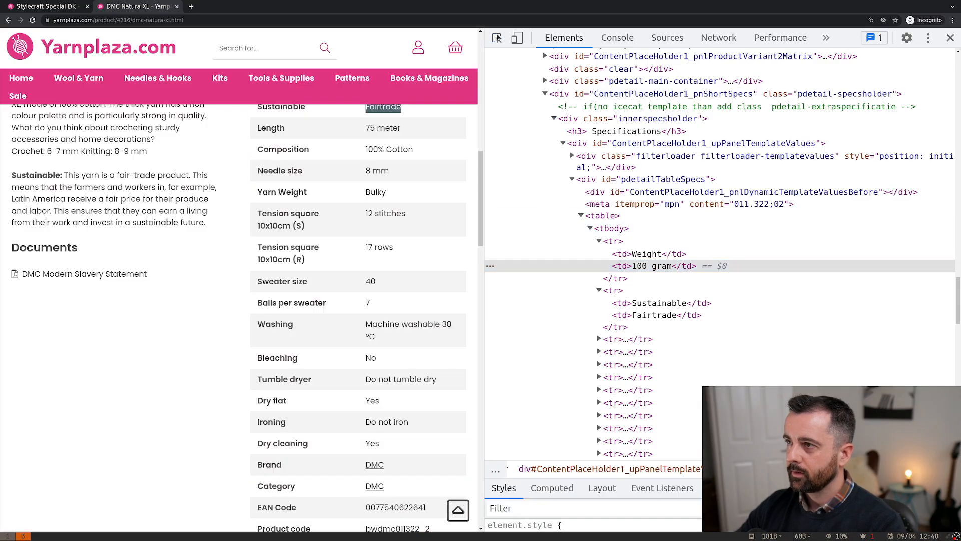
- Locate div#pdetailTableSpecs wrapping the specs table via the Balls per sweater cell, then go back to VS Code
{"action": "left_click", "coordinate": [660, 180]}
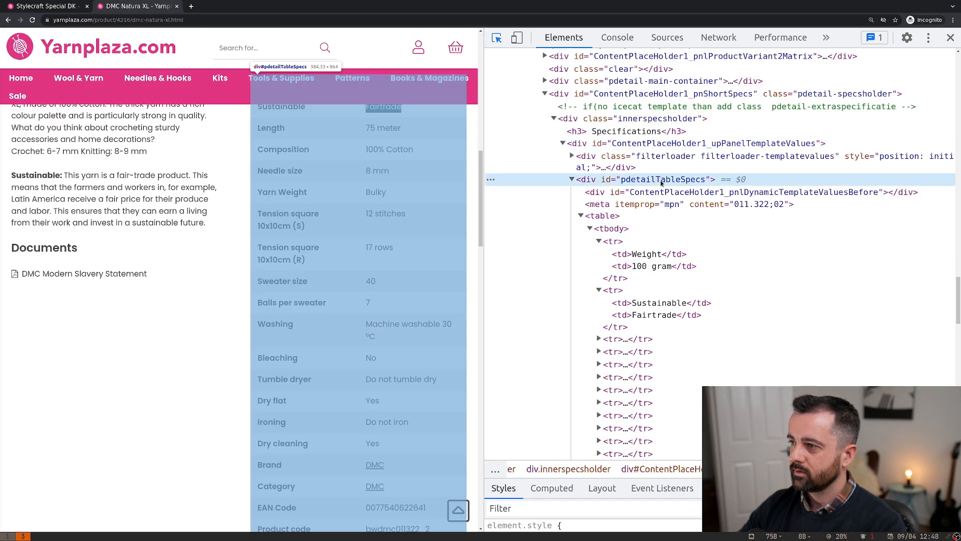
{"action": "scroll", "coordinate": [660, 180], "scroll_direction": "up", "scroll_amount": 10}
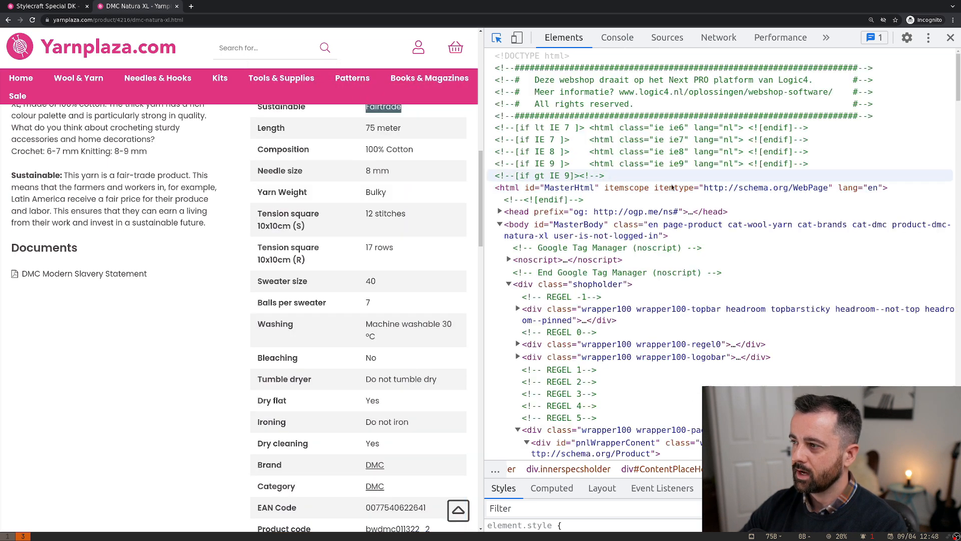
{"action": "scroll", "coordinate": [672, 226], "scroll_direction": "down", "scroll_amount": 10}
{"action": "scroll", "coordinate": [672, 226], "scroll_direction": "up", "scroll_amount": 10}
{"action": "scroll", "coordinate": [672, 263], "scroll_direction": "down", "scroll_amount": 10}
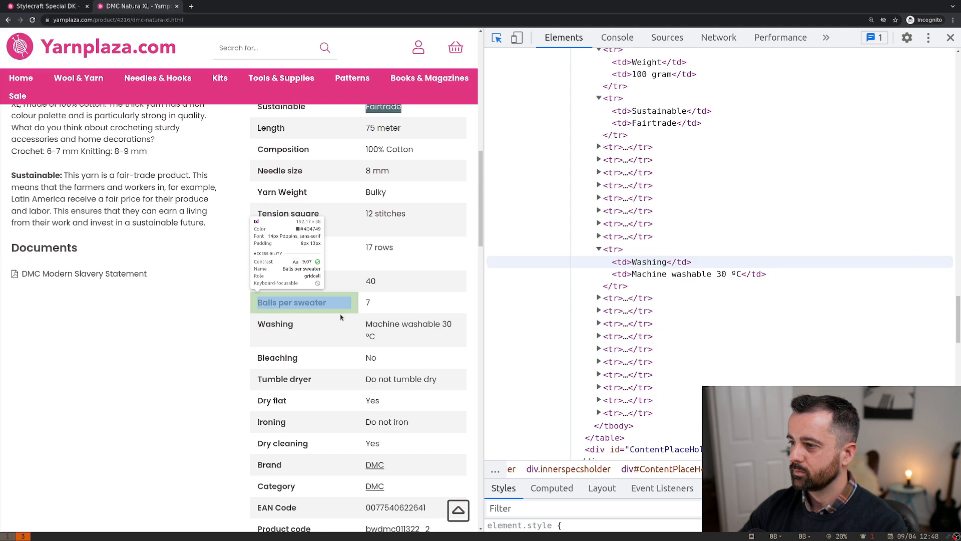
{"action": "left_click", "coordinate": [341, 317]}
{"action": "scroll", "coordinate": [666, 186], "scroll_direction": "up", "scroll_amount": 5}
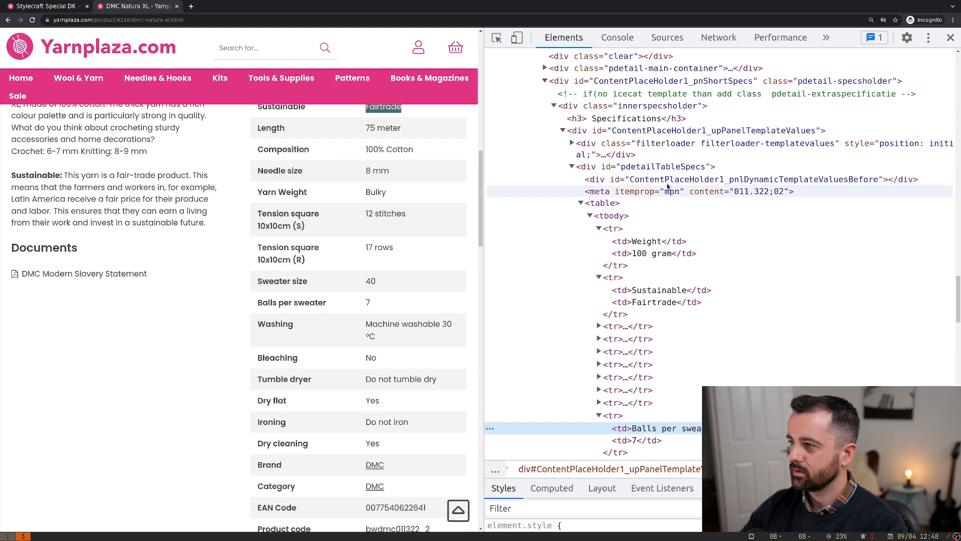
{"action": "left_click", "coordinate": [653, 167]}
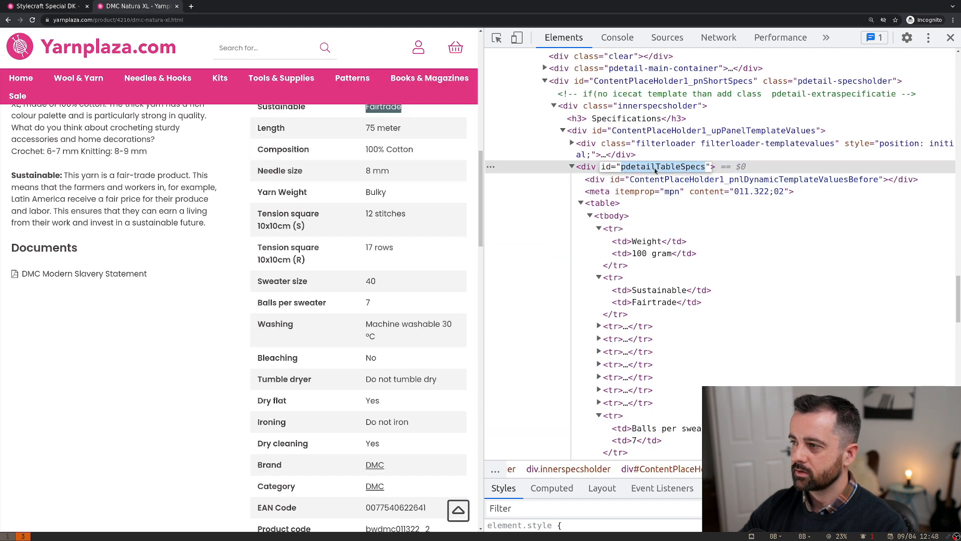
{"action": "key", "text": "alt+Tab"}
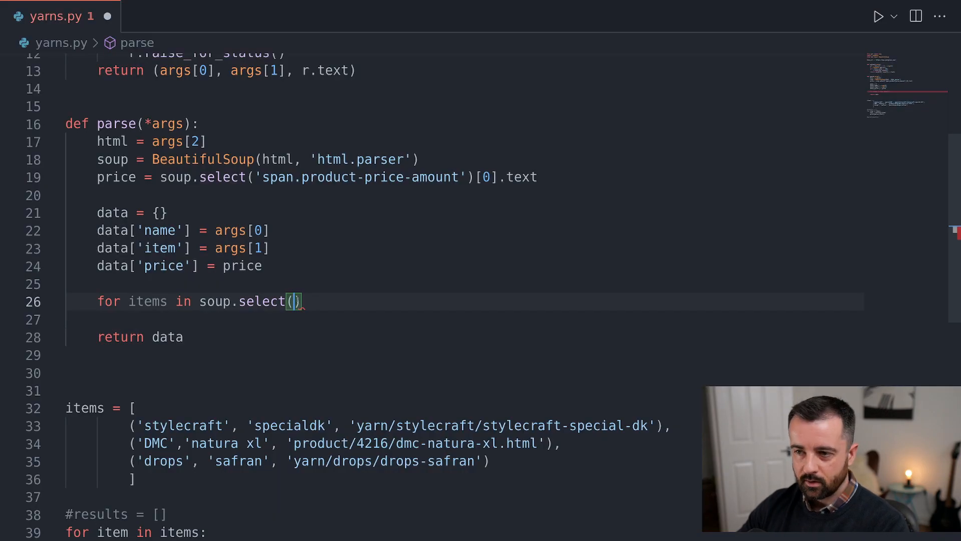
{"action": "type", "text": "'div"}
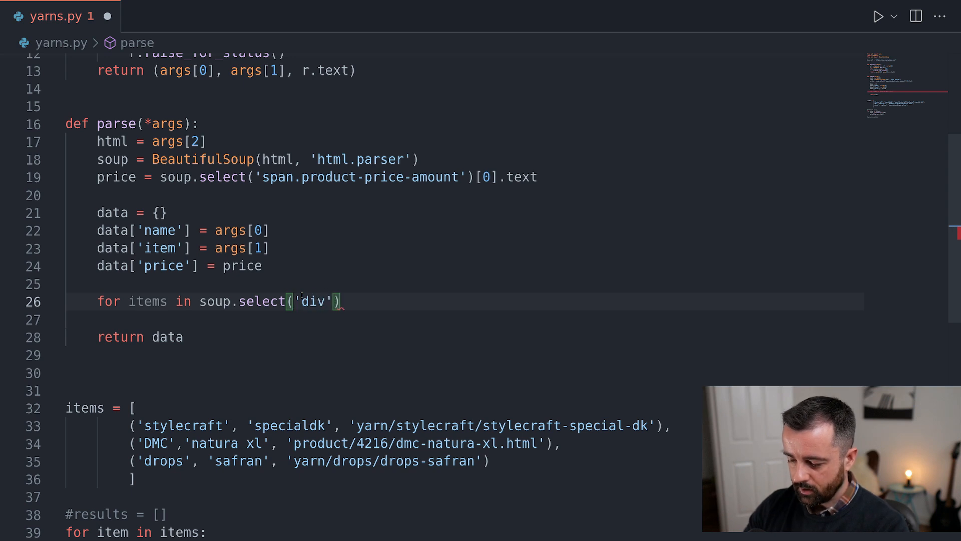
{"action": "type", "text": "#"}
- Fill the selector as 'div#pdetailTableSpecs tr' using the pasted id, then switch to the browser
{"action": "key", "text": "Delete"}
{"action": "type", "text": "#"}
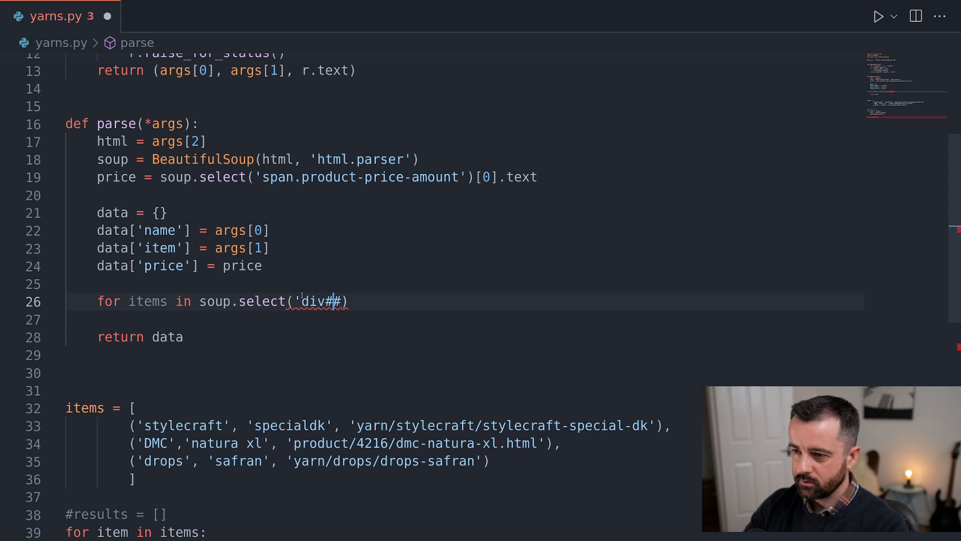
{"action": "key", "text": "BackSpace"}
{"action": "type", "text": "'"}
{"action": "key", "text": "Down"}
{"action": "key", "text": "Up"}
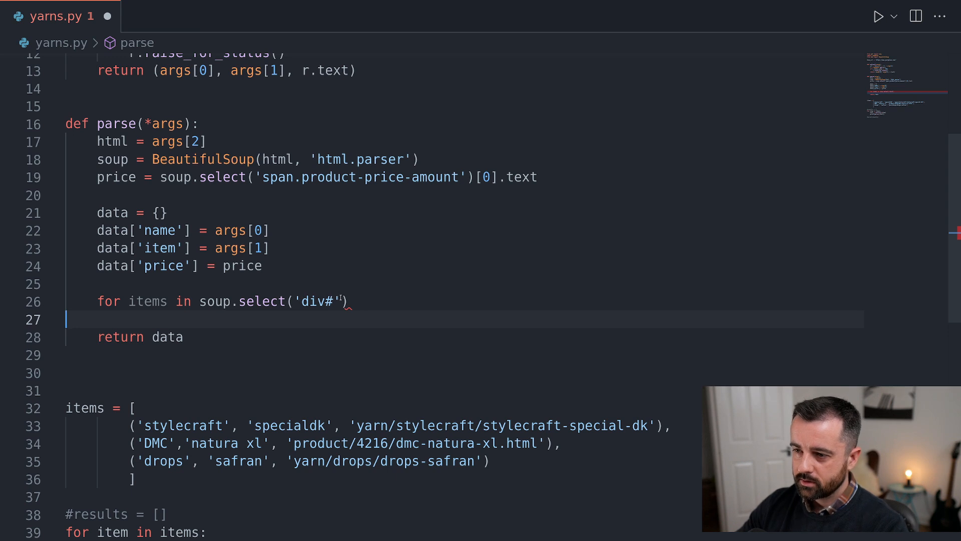
{"action": "key", "text": "Left"}
{"action": "key", "text": "Left"}
{"action": "type", "text": "pdetailTableSpecs"}
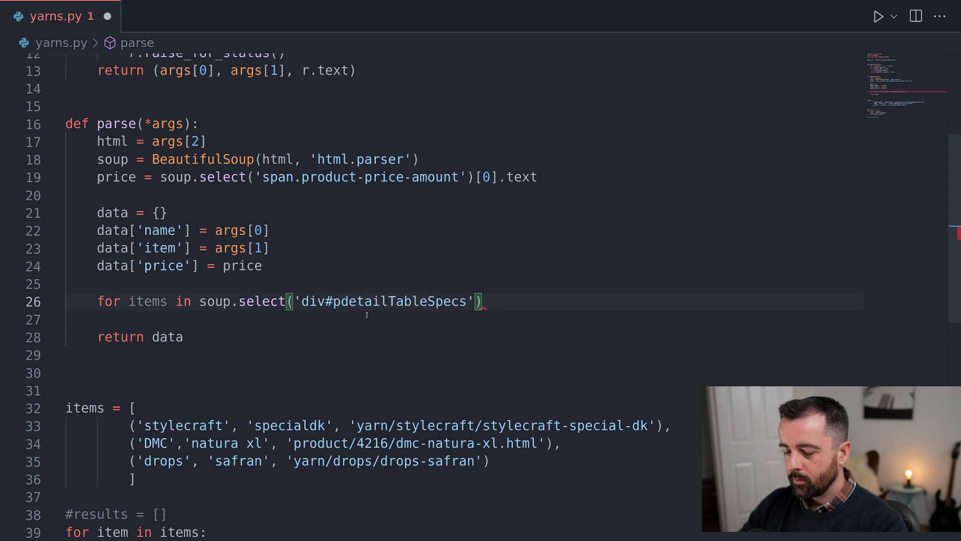
{"action": "type", "text": "tr"}
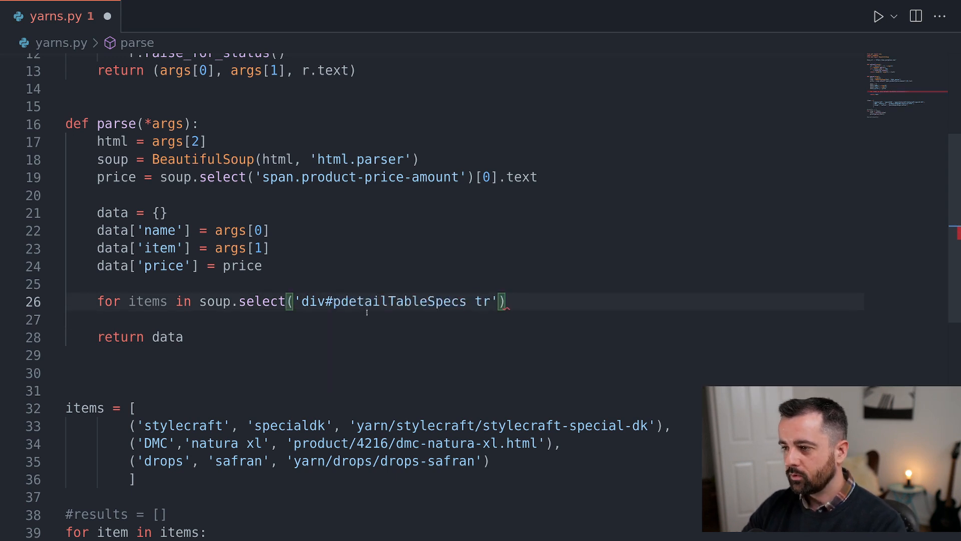
{"action": "key", "text": "End"}
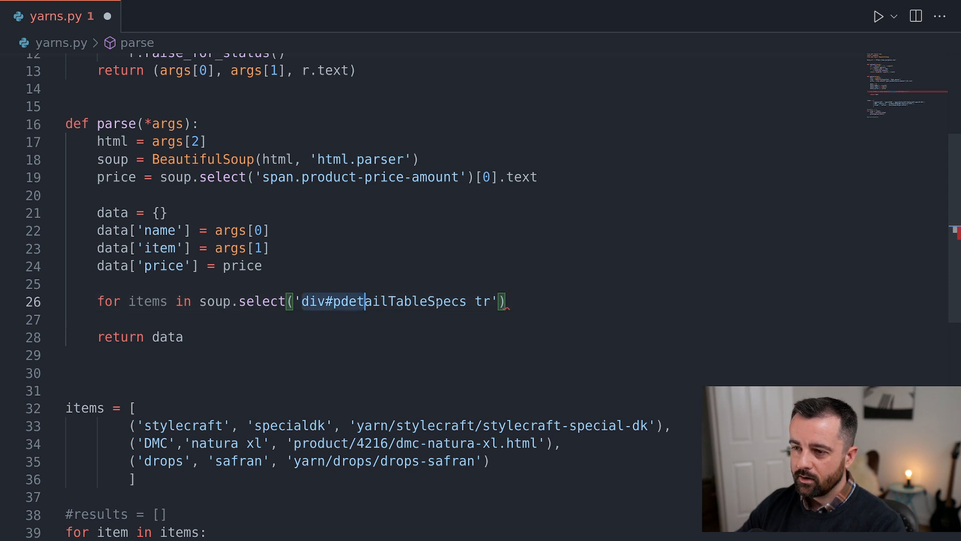
{"action": "left_click_drag", "start_coordinate": [316, 303], "coordinate": [465, 302]}
{"action": "key", "text": "alt+Tab"}
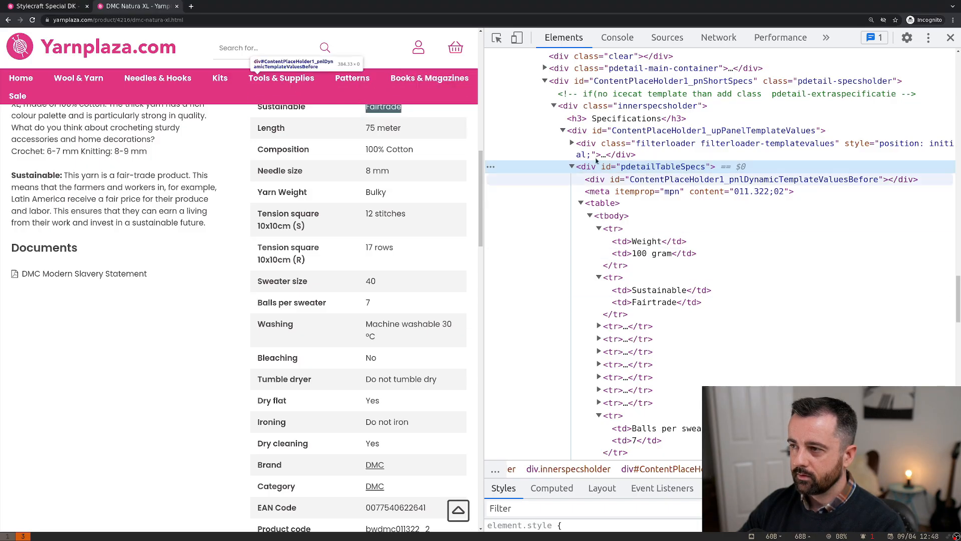
- Collapse the Weight, Sustainable and Balls per sweater tr nodes, then return to the script
{"action": "left_click", "coordinate": [599, 228]}
{"action": "left_click", "coordinate": [599, 241]}
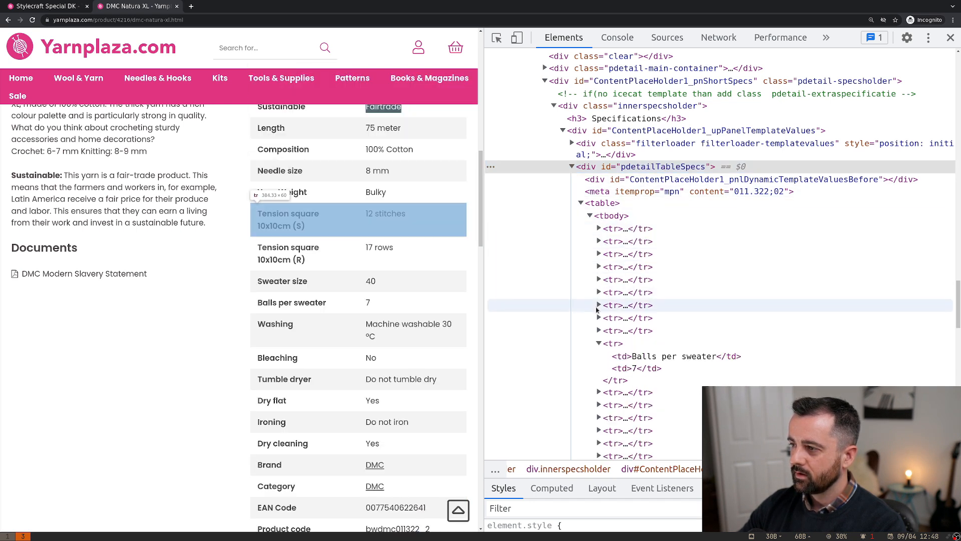
{"action": "left_click", "coordinate": [600, 342]}
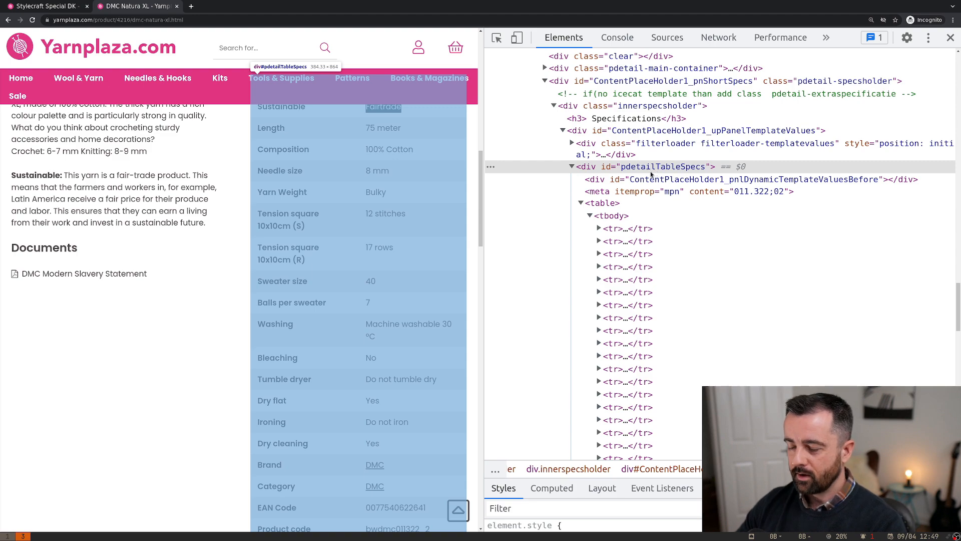
{"action": "key", "text": "alt+Tab"}
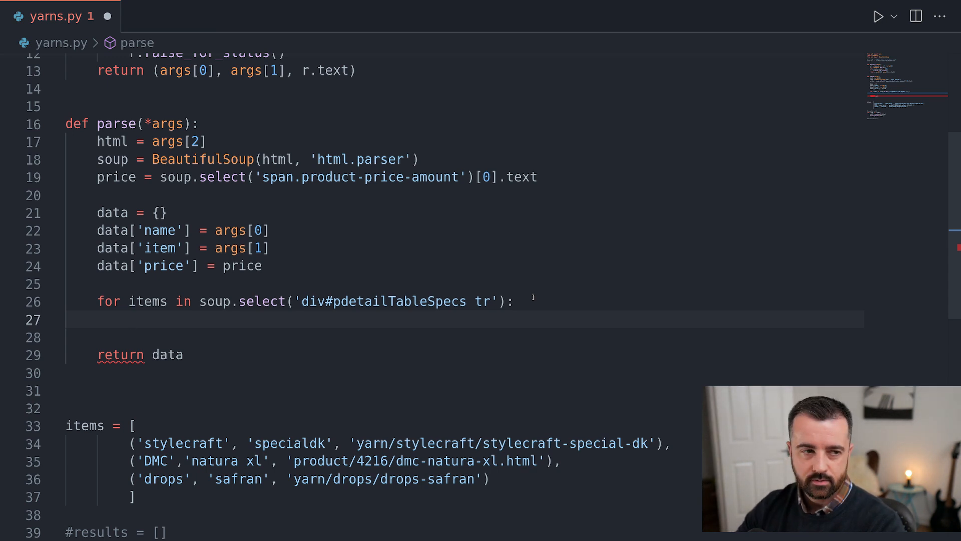
{"action": "type", "text": "item"}
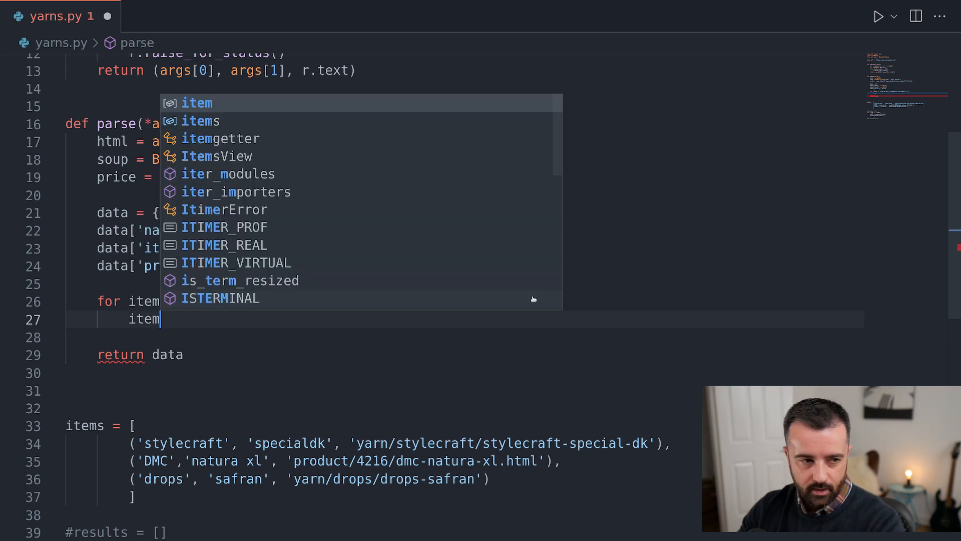
{"action": "type", "text": ".selec"}
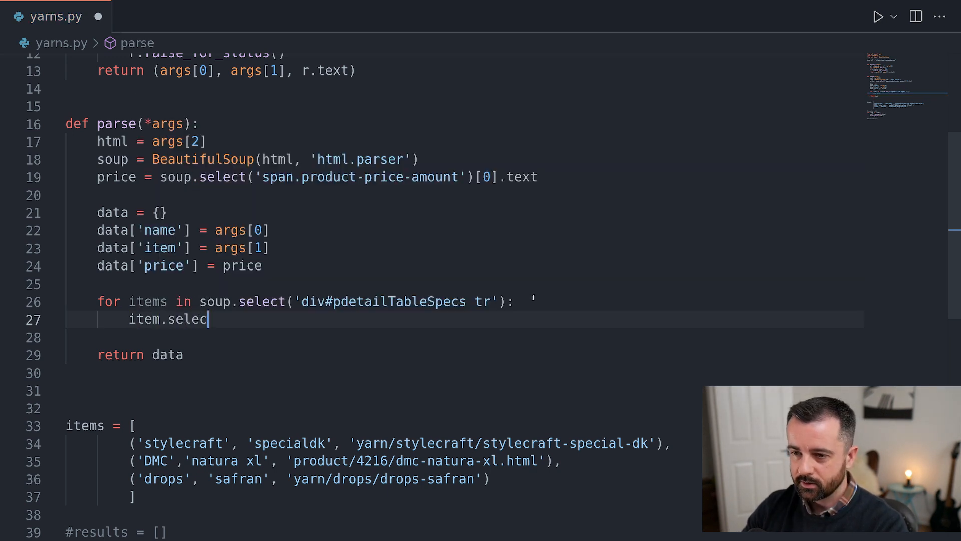
- Make the loop body print(item.select('td')) and save
{"action": "double_click", "coordinate": [188, 318]}
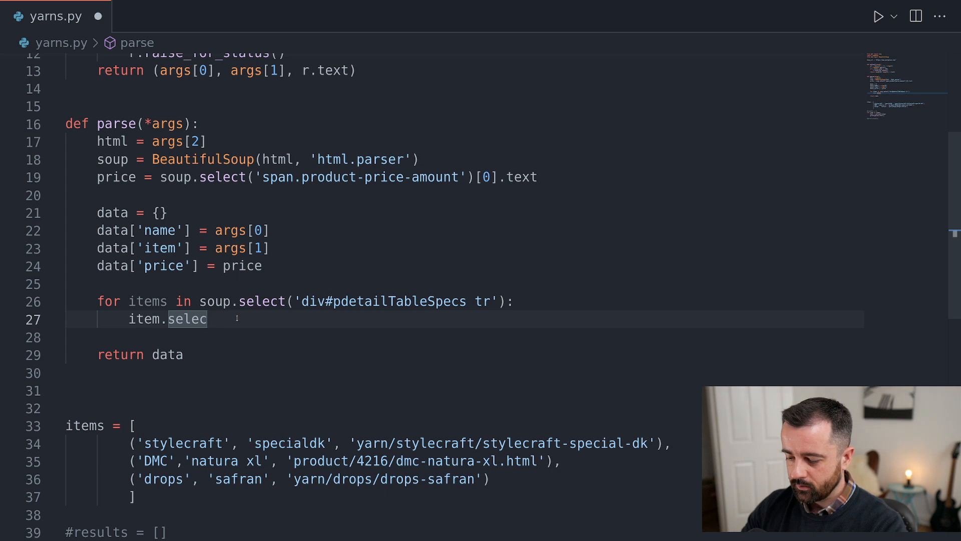
{"action": "type", "text": "t("}
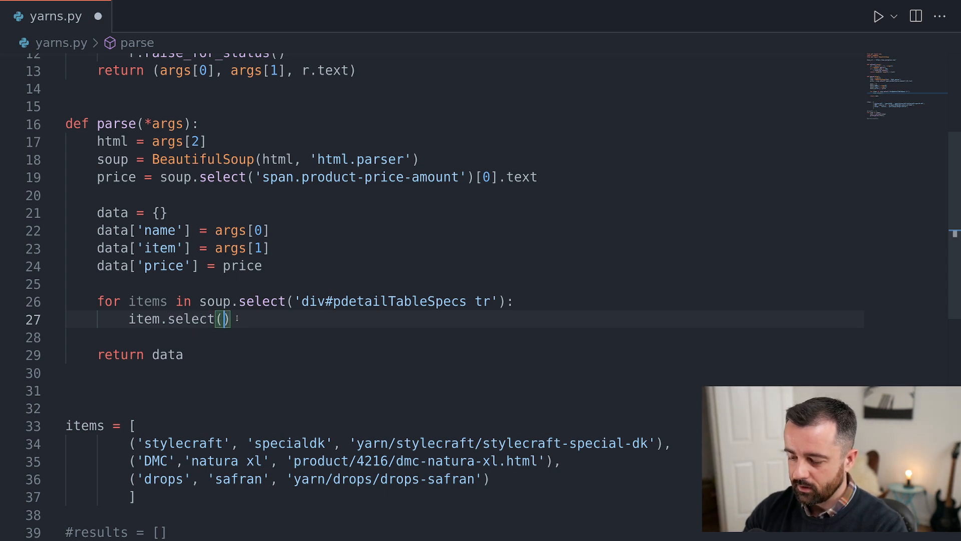
{"action": "type", "text": "'td"}
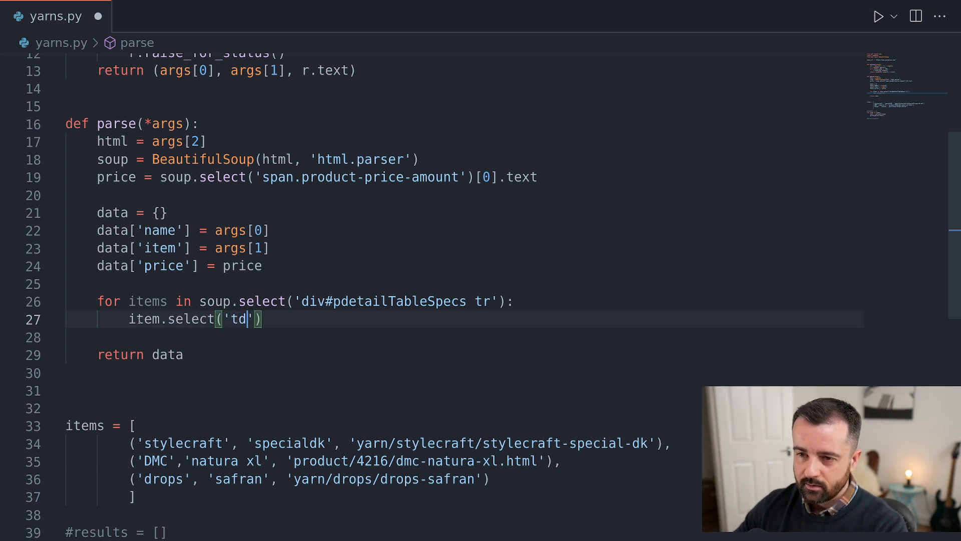
{"action": "key", "text": "Home"}
{"action": "type", "text": "print("}
{"action": "key", "text": "Escape"}
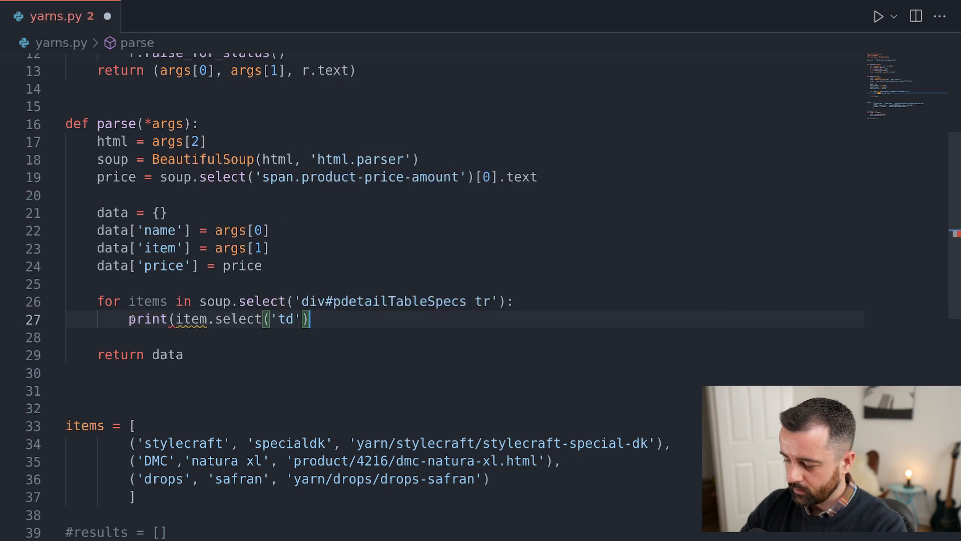
{"action": "key", "text": "End"}
{"action": "type", "text": ")"}
{"action": "key", "text": "ctrl+s"}
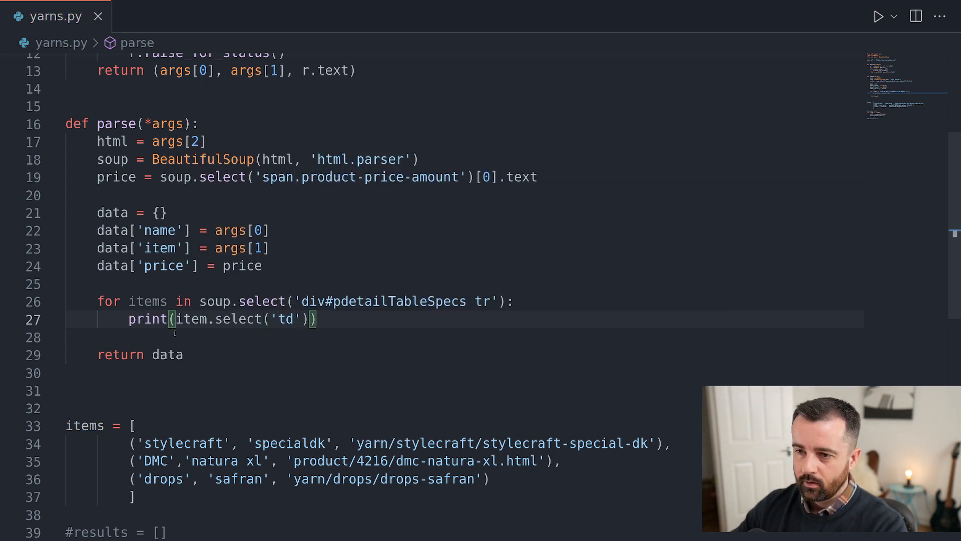
{"action": "key", "text": "Down"}
- Rename the loop variable items to item and save
{"action": "left_click", "coordinate": [166, 302]}
{"action": "key", "text": "BackSpace"}
{"action": "key", "text": "Return"}
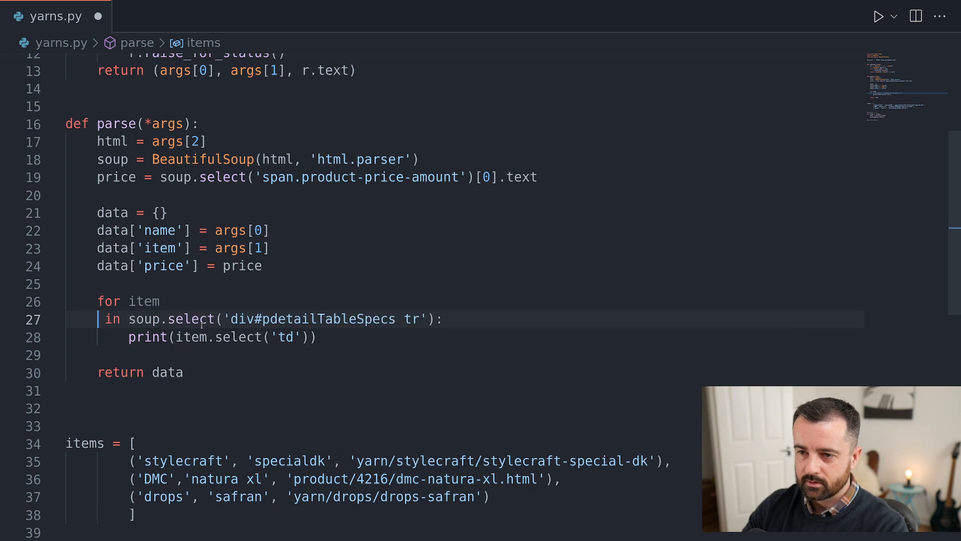
{"action": "key", "text": "BackSpace"}
{"action": "key", "text": "BackSpace"}
{"action": "type", "text": "m"}
{"action": "key", "text": "ctrl+s"}
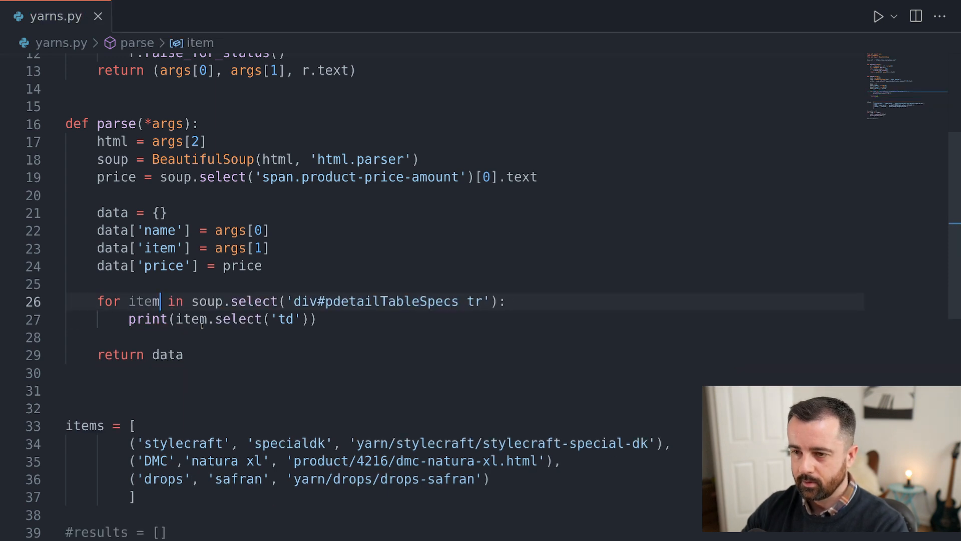
- Comment out the DMC and drops product entries so only Stylecraft runs, then save
{"action": "key", "text": "Down"}
{"action": "key", "text": "End"}
{"action": "scroll", "coordinate": [202, 323], "scroll_direction": "down", "scroll_amount": 4}
{"action": "left_click", "coordinate": [131, 273]}
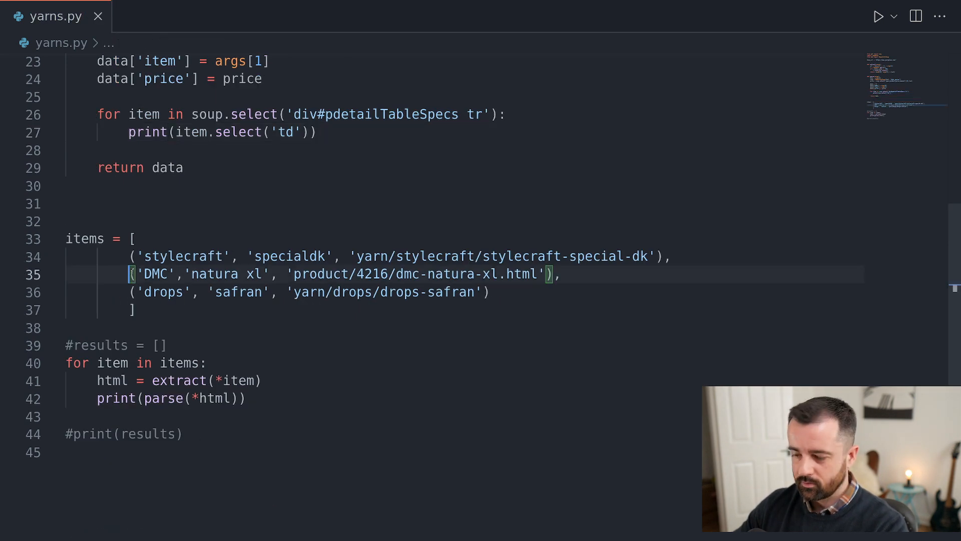
{"action": "type", "text": "#"}
{"action": "left_click", "coordinate": [130, 291]}
{"action": "type", "text": "#"}
{"action": "key", "text": "ctrl+s"}
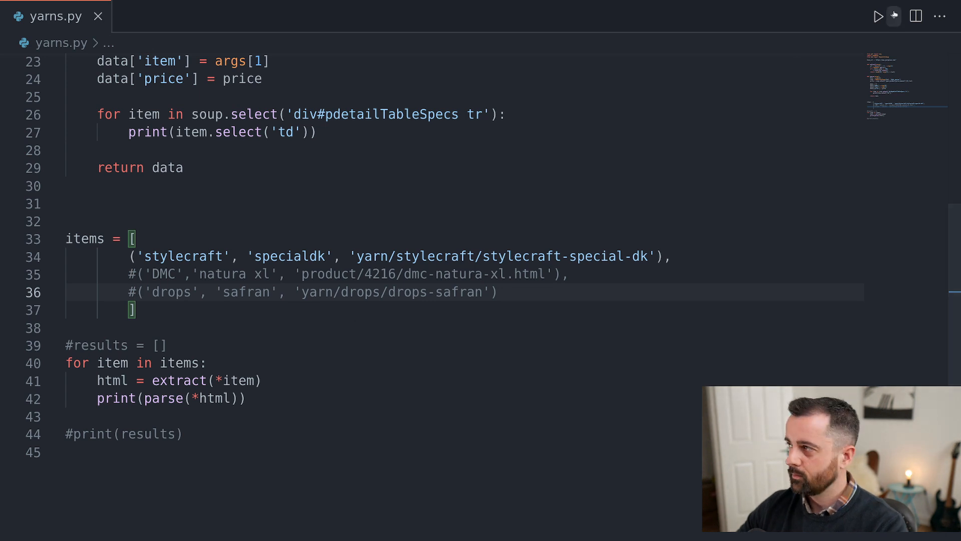
- Run yarns.py, review the printed td lists like Weight 100 gram, then select the print( call on line 27
{"action": "key", "text": "ctrl+F5"}
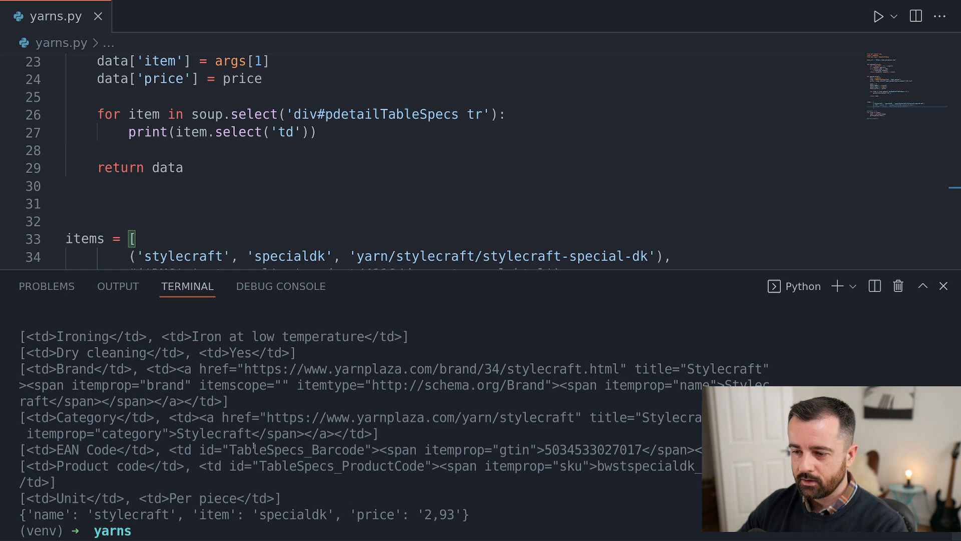
{"action": "scroll", "coordinate": [254, 448], "scroll_direction": "up", "scroll_amount": 5}
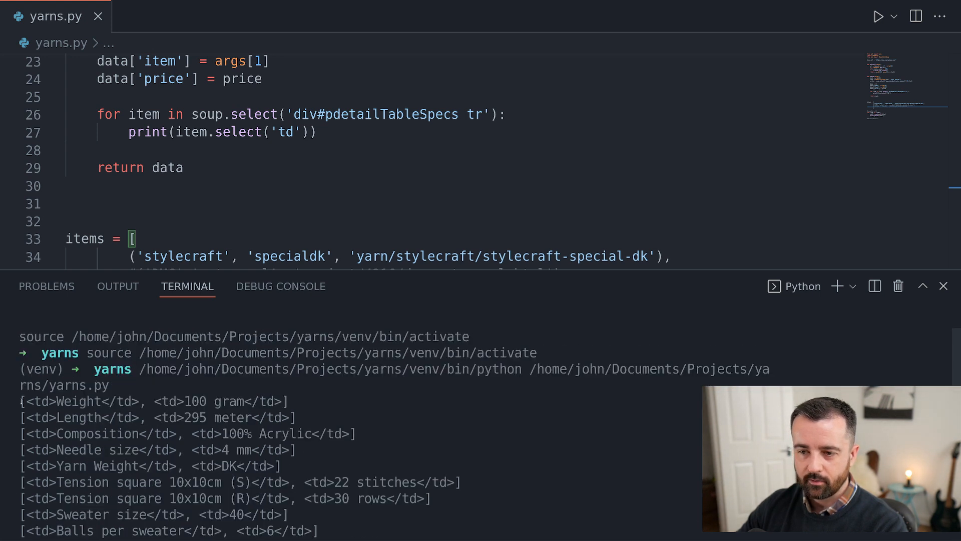
{"action": "left_click_drag", "start_coordinate": [21, 401], "coordinate": [295, 401]}
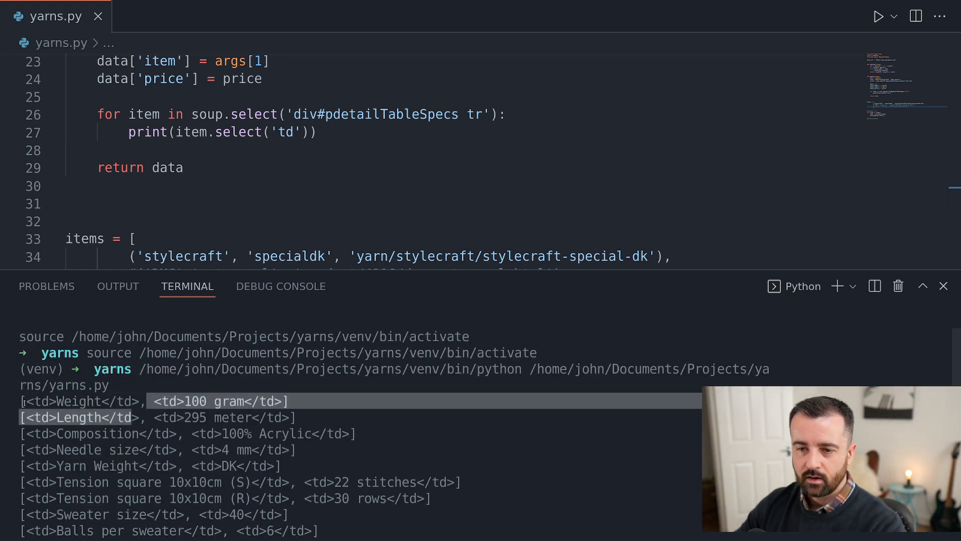
{"action": "left_click_drag", "start_coordinate": [19, 402], "coordinate": [292, 403]}
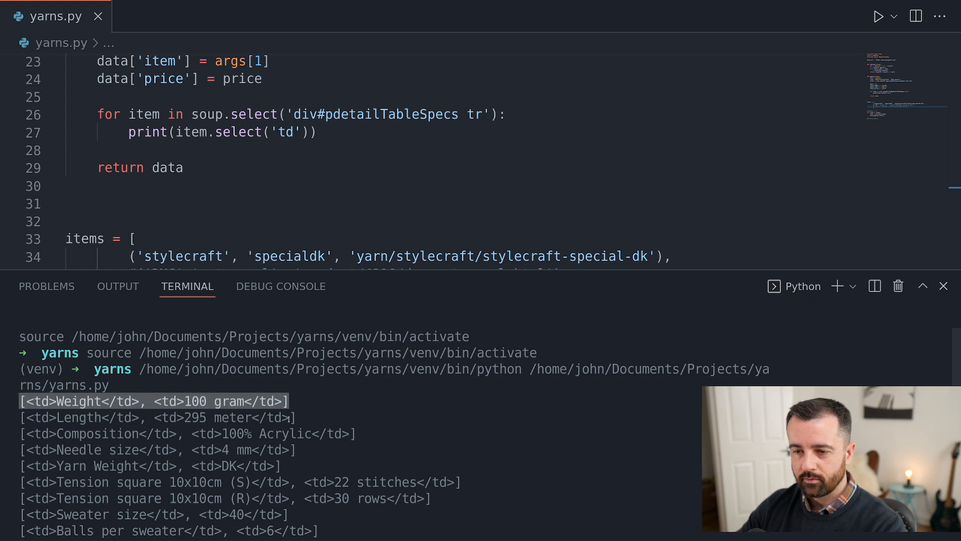
{"action": "left_click", "coordinate": [184, 403]}
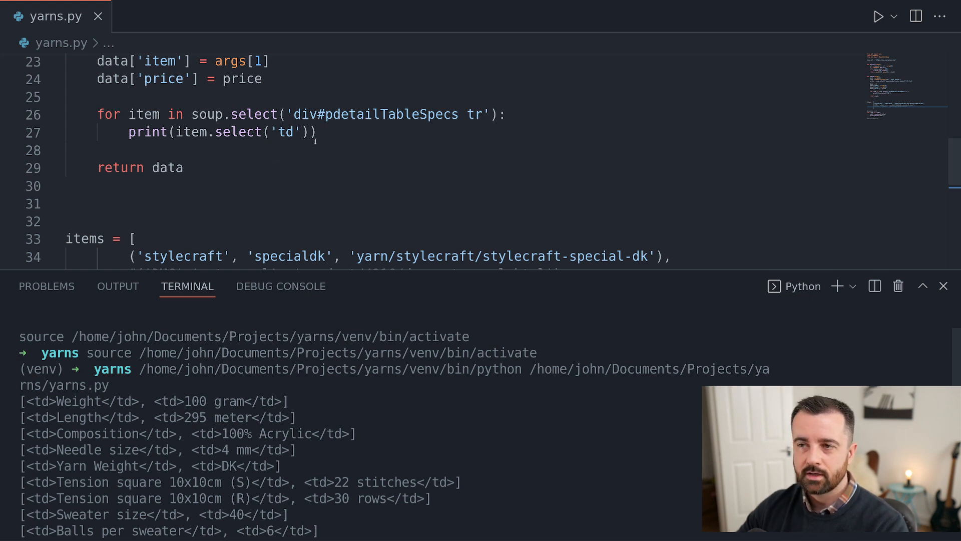
{"action": "left_click_drag", "start_coordinate": [172, 131], "coordinate": [129, 131]}
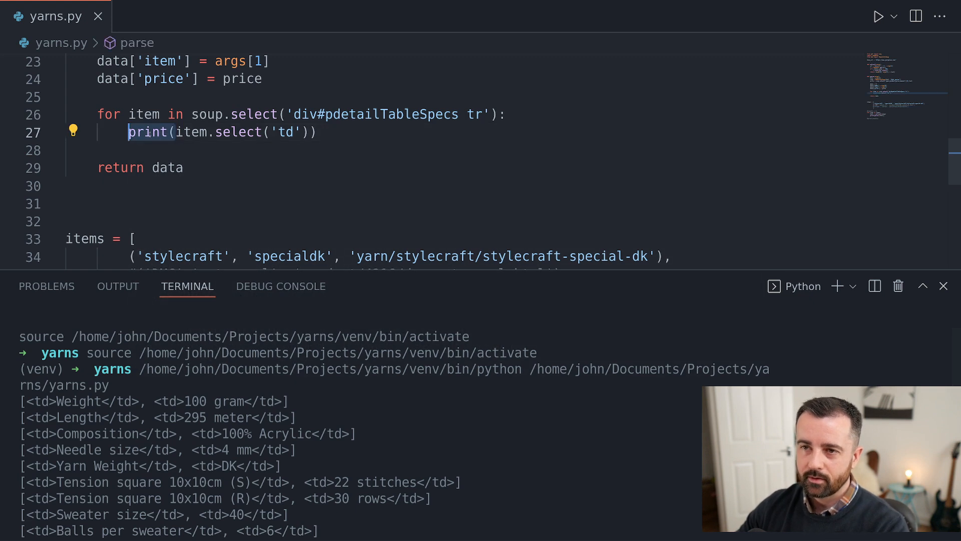
{"action": "type", "text": "cata["}
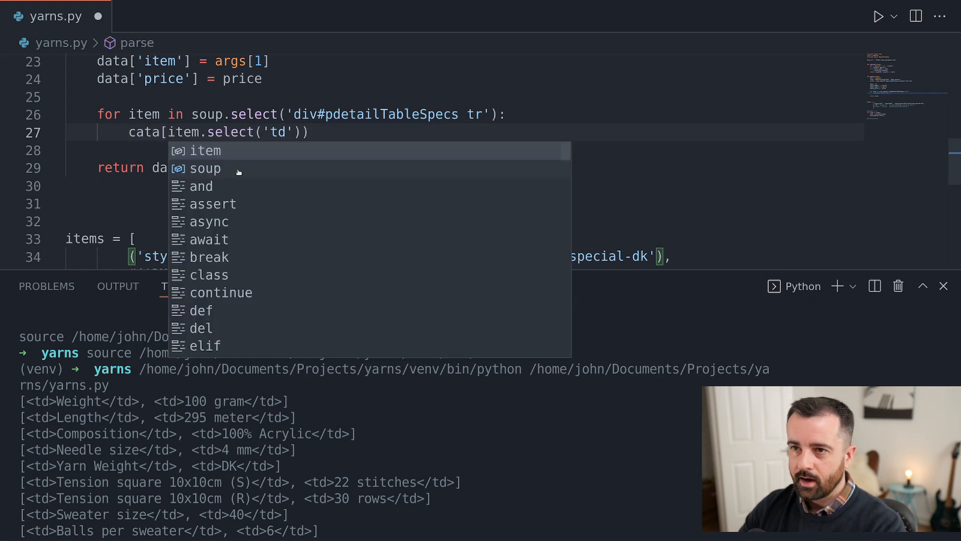
- Rewrite line 27 to key data by item.select('td')[0].text, cleaning up stray elif and parenthesis
{"action": "key", "text": "BackSpace"}
{"action": "key", "text": "BackSpace"}
{"action": "scroll", "coordinate": [239, 172], "scroll_direction": "up", "scroll_amount": 1}
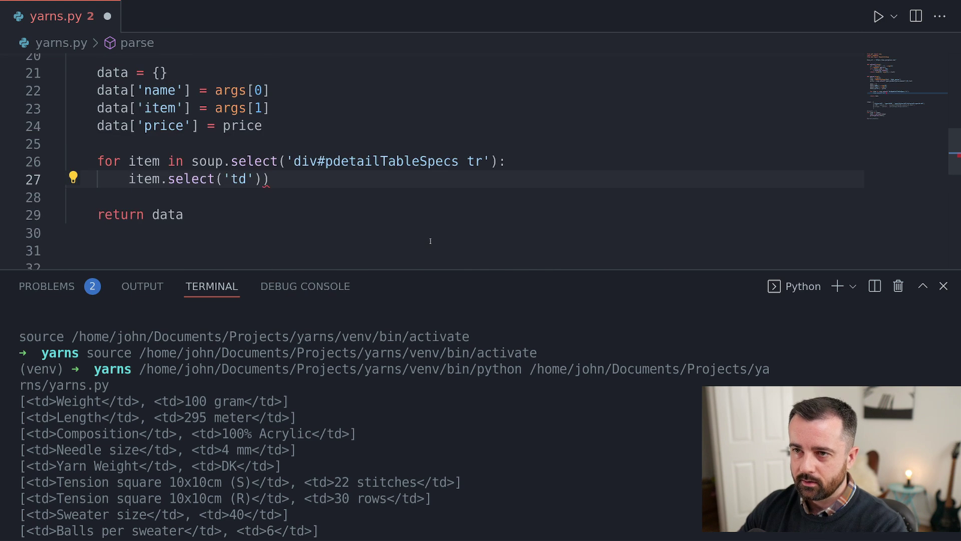
{"action": "left_click", "coordinate": [899, 287]}
{"action": "scroll", "coordinate": [446, 308], "scroll_direction": "up", "scroll_amount": 3}
{"action": "type", "text": "data"}
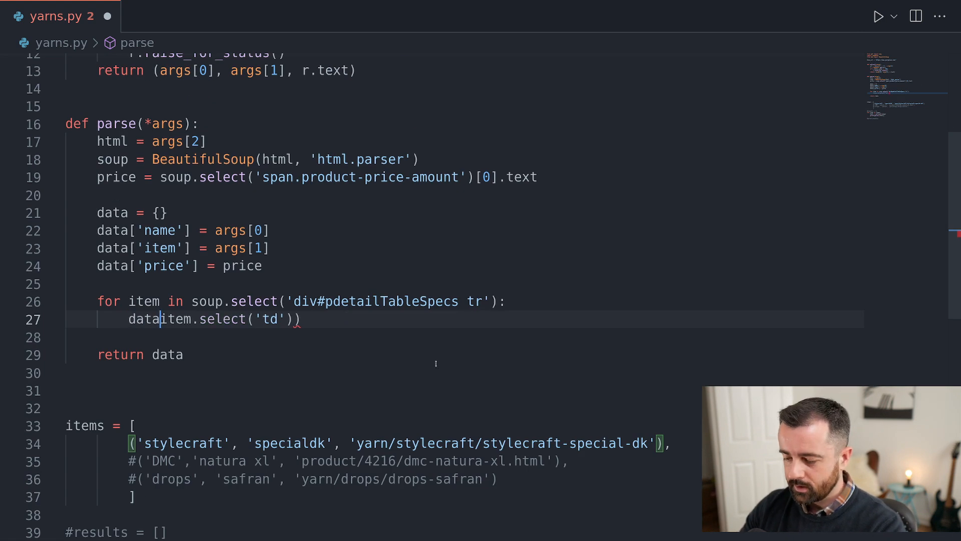
{"action": "type", "text": "p"}
{"action": "key", "text": "BackSpace"}
{"action": "type", "text": "["}
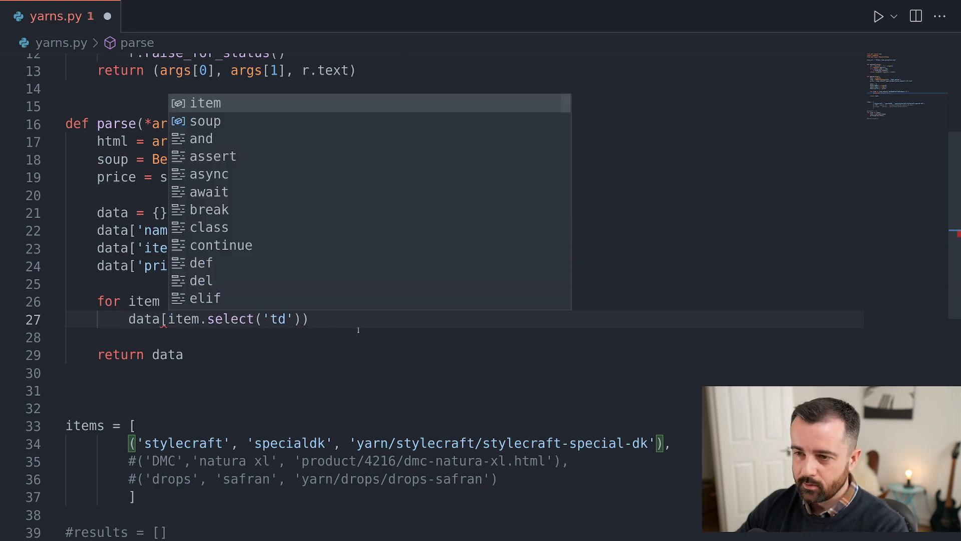
{"action": "key", "text": "Up"}
{"action": "key", "text": "Return"}
{"action": "key", "text": "BackSpace"}
{"action": "key", "text": "BackSpace"}
{"action": "key", "text": "BackSpace"}
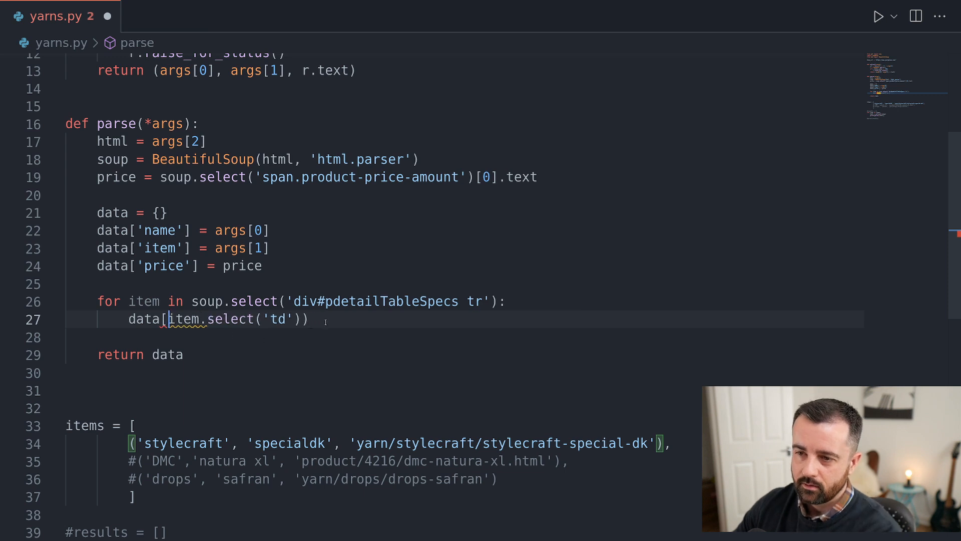
{"action": "key", "text": "End"}
{"action": "type", "text": "]"}
{"action": "key", "text": "BackSpace"}
{"action": "type", "text": "]"}
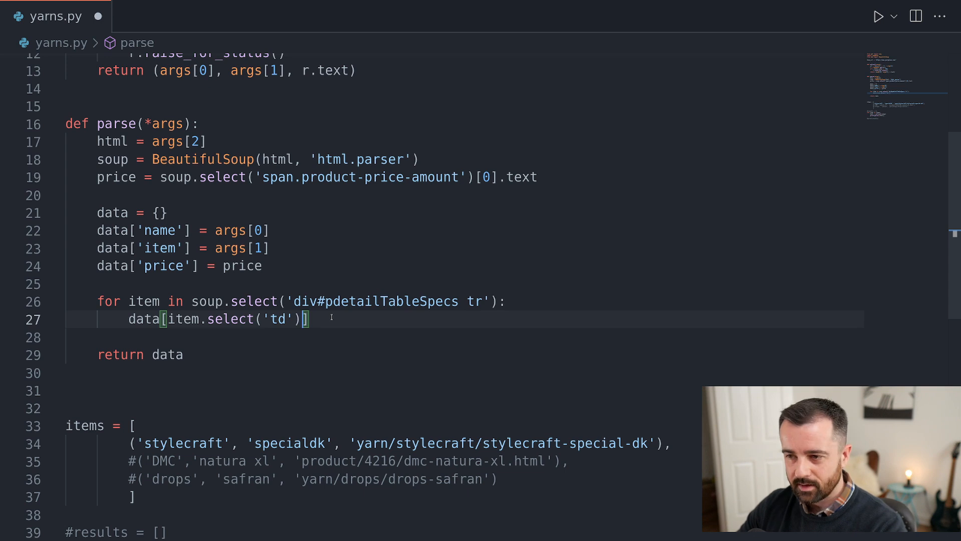
{"action": "type", "text": "[0]"}
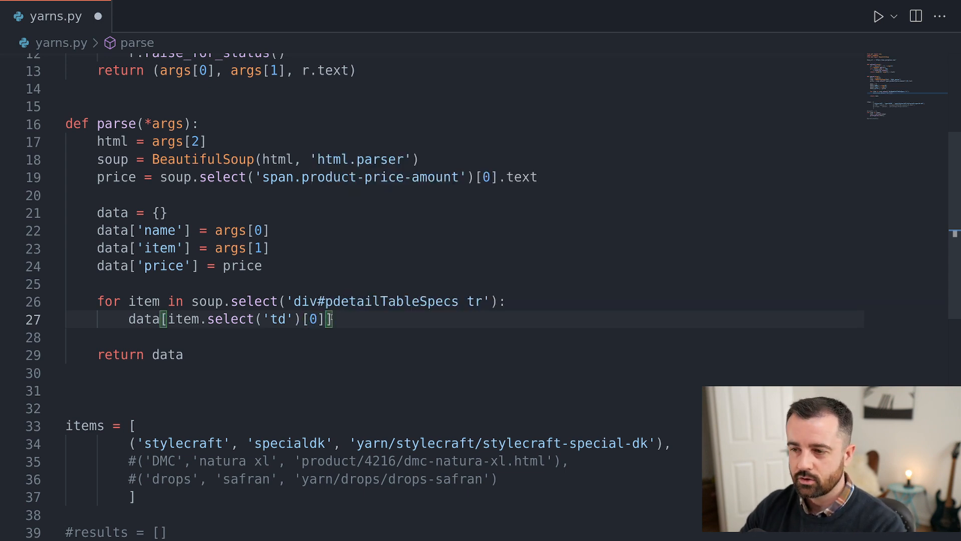
{"action": "type", "text": ".text"}
{"action": "key", "text": "Escape"}
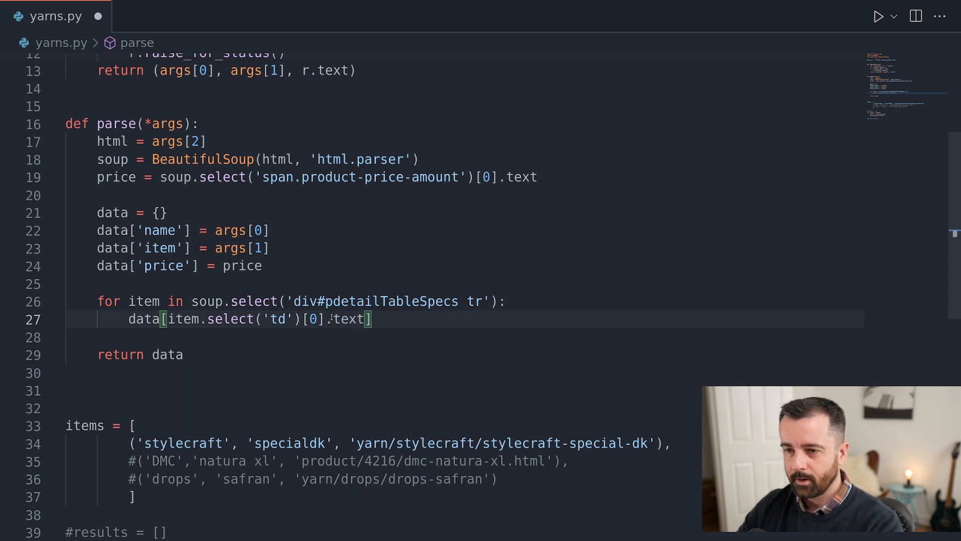
{"action": "key", "text": "End"}
{"action": "type", "text": "="}
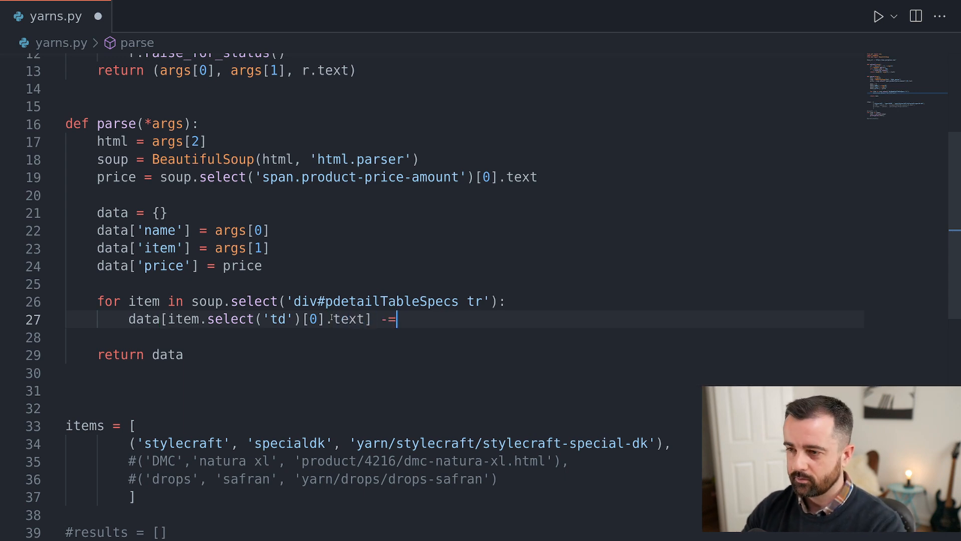
- Assign item.select('td')[1].text as the value, save, and highlight the key and value expressions
{"action": "key", "text": "BackSpace"}
{"action": "key", "text": "BackSpace"}
{"action": "type", "text": "="}
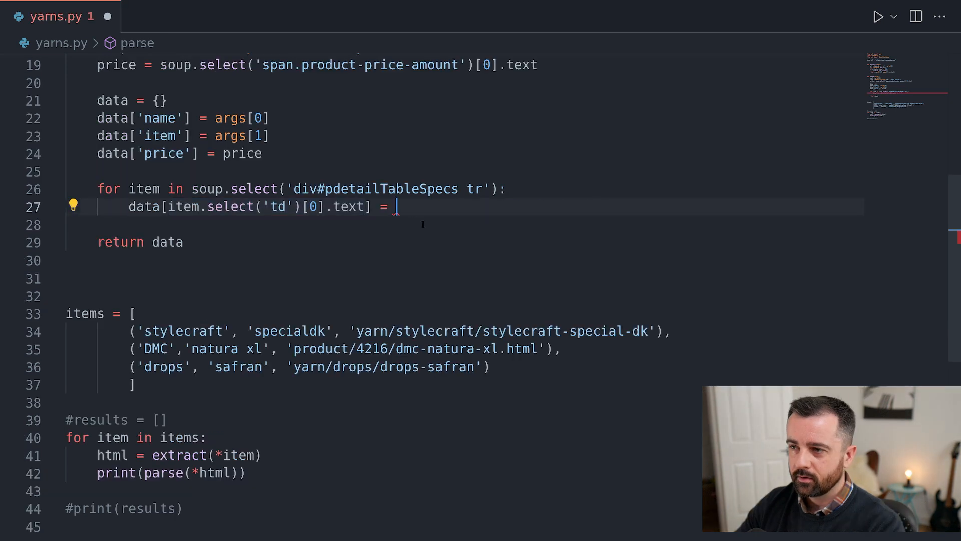
{"action": "type", "text": "item.select('td')[0].text"}
{"action": "key", "text": "Left"}
{"action": "key", "text": "Left"}
{"action": "key", "text": "Left"}
{"action": "key", "text": "Delete"}
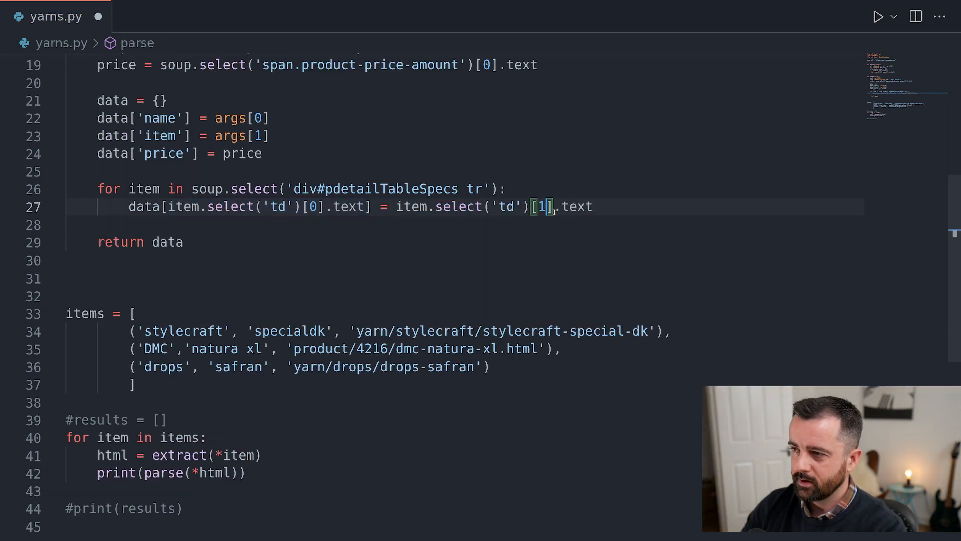
{"action": "type", "text": "1"}
{"action": "key", "text": "ctrl+s"}
{"action": "left_click", "coordinate": [143, 207]}
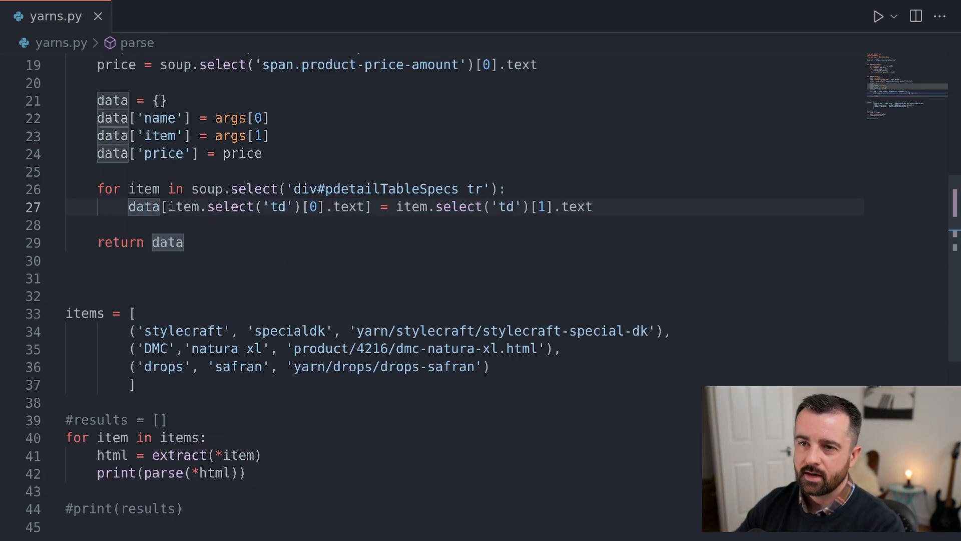
{"action": "left_click_drag", "start_coordinate": [168, 206], "coordinate": [593, 207]}
{"action": "left_click", "coordinate": [577, 241]}
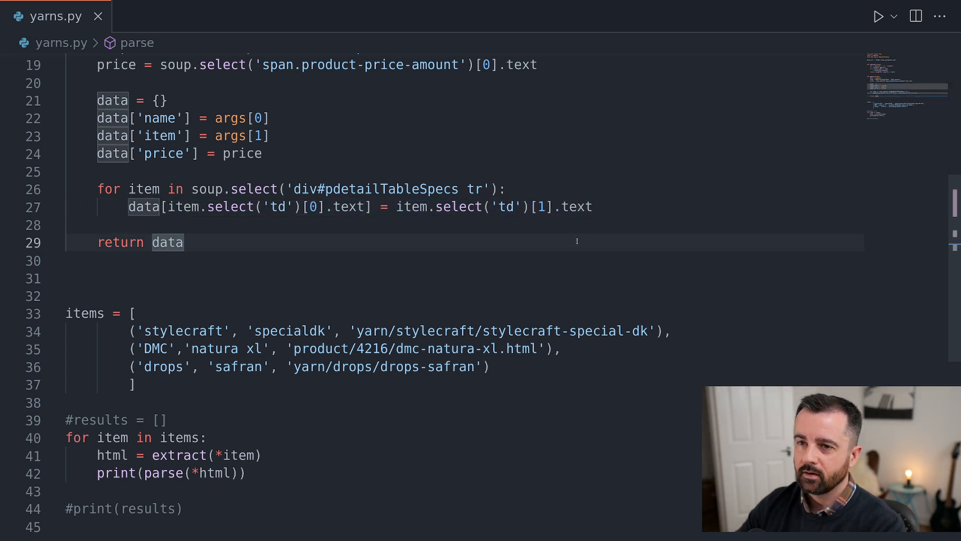
{"action": "left_click", "coordinate": [878, 17]}
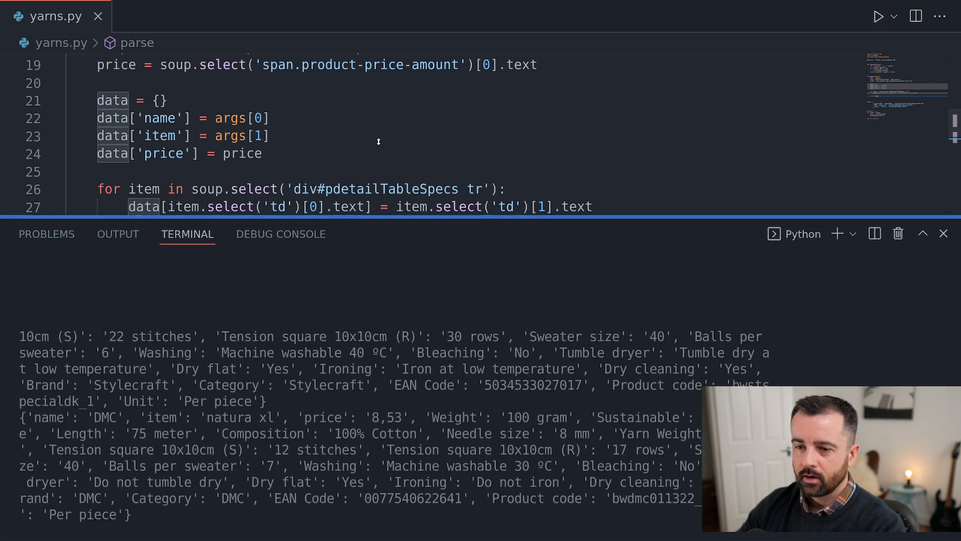
{"action": "left_click_drag", "start_coordinate": [352, 269], "coordinate": [353, 142]}
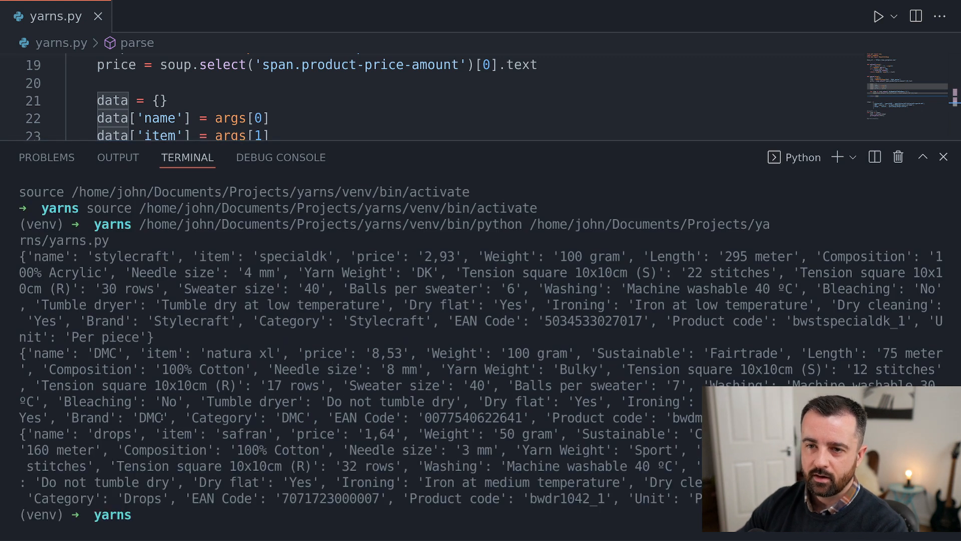
{"action": "mouse_move", "coordinate": [20, 256]}
{"action": "left_mouse_down"}
{"action": "mouse_move", "coordinate": [169, 349]}
{"action": "mouse_move", "coordinate": [158, 337]}
{"action": "left_mouse_up"}
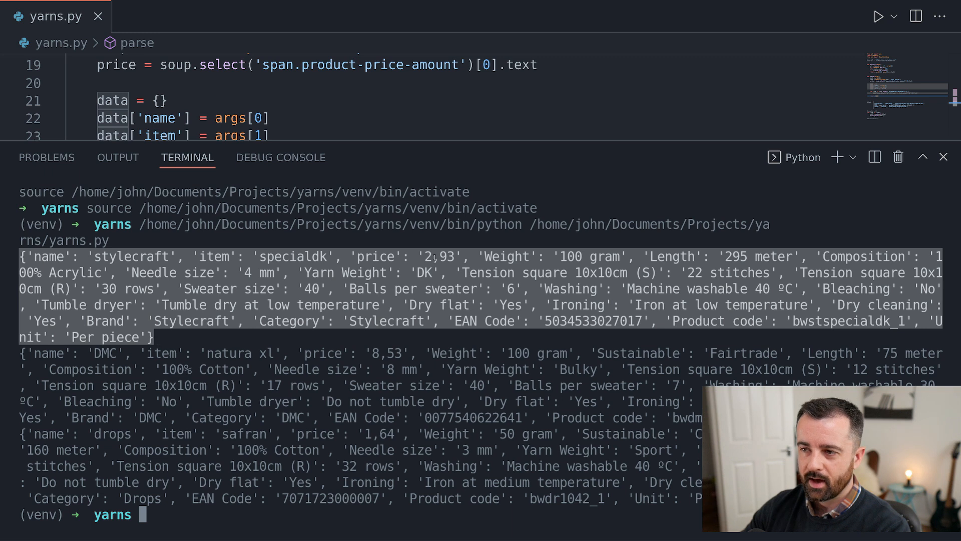
{"action": "left_click", "coordinate": [183, 256]}
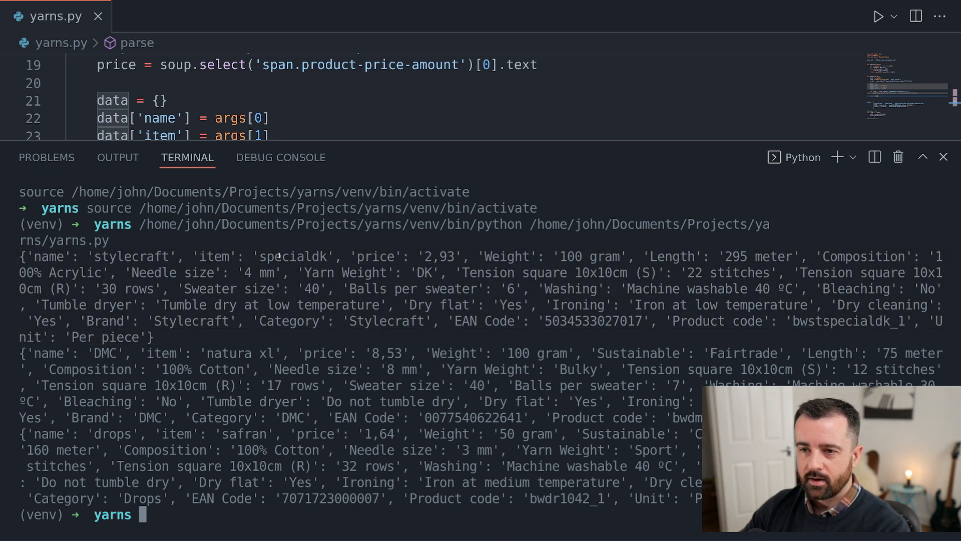
{"action": "left_click_drag", "start_coordinate": [469, 257], "coordinate": [19, 256]}
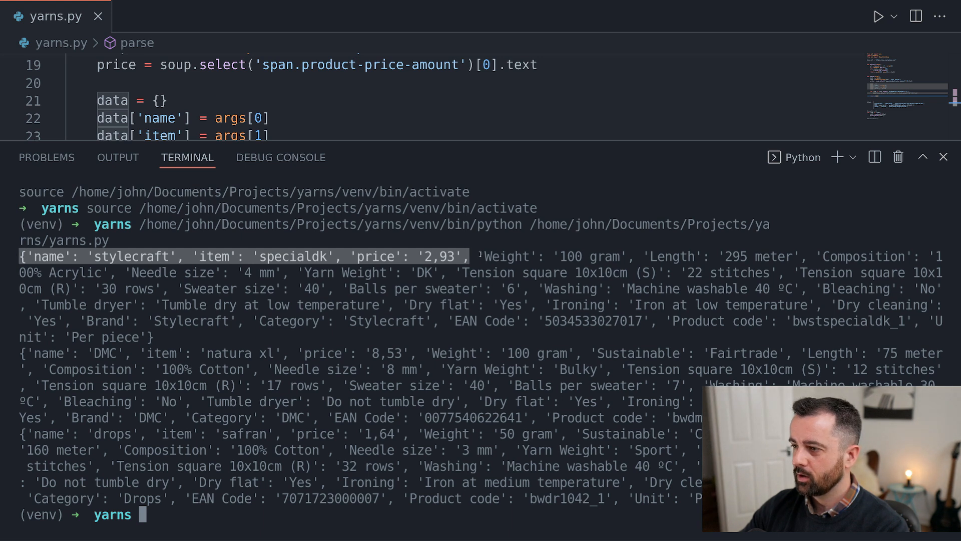
{"action": "double_click", "coordinate": [507, 257]}
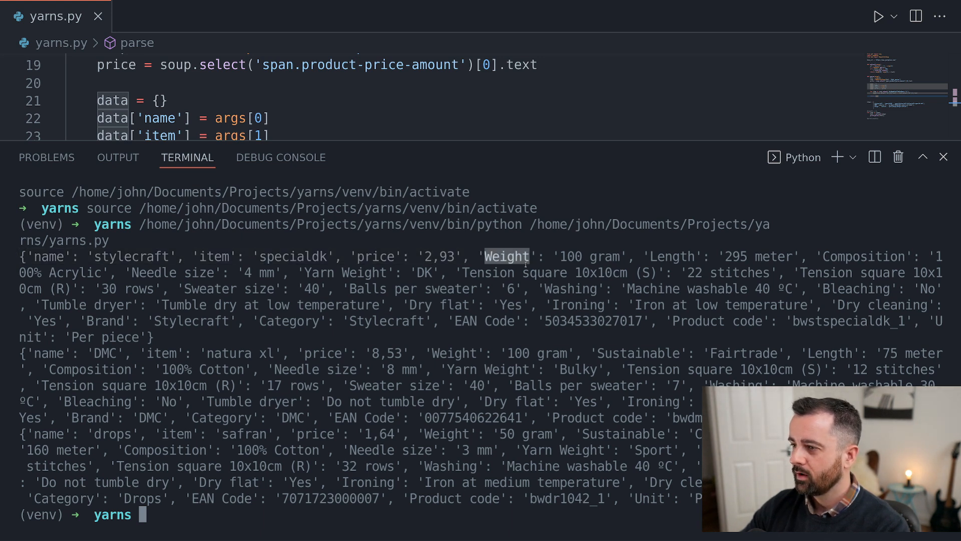
{"action": "double_click", "coordinate": [605, 256]}
{"action": "left_click", "coordinate": [674, 257]}
{"action": "double_click", "coordinate": [672, 256]}
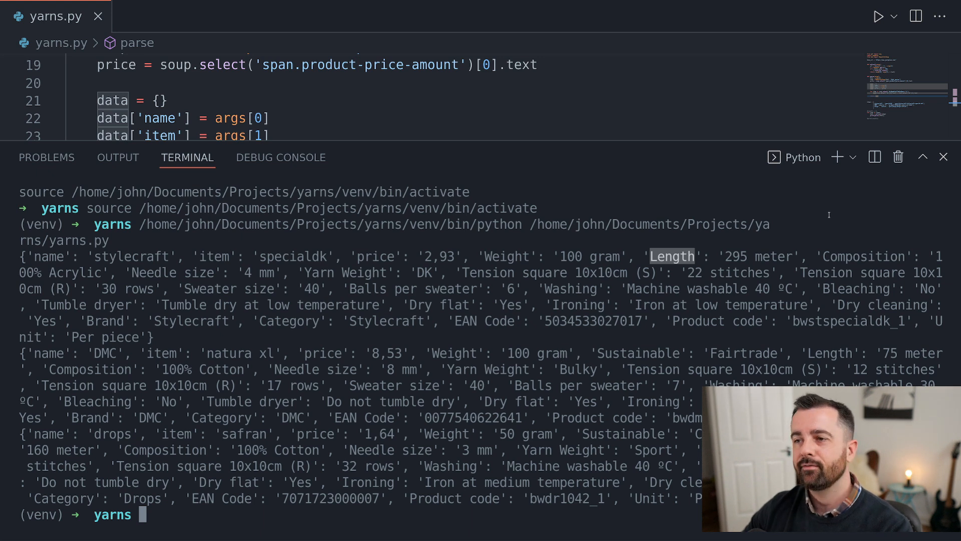
{"action": "left_click", "coordinate": [898, 157]}
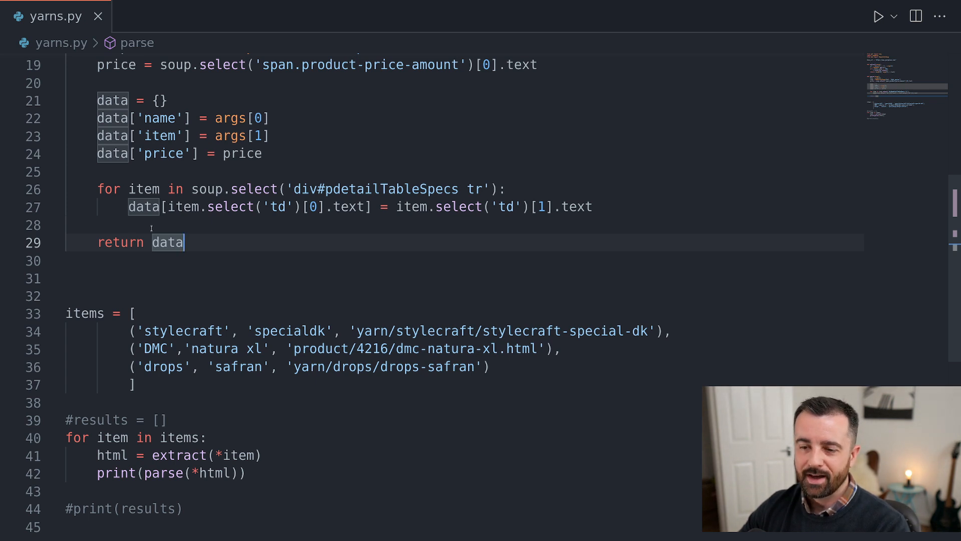
- Uncomment results = [] and change the loop line to results.append(parse(*html)), then save
{"action": "left_click", "coordinate": [75, 419]}
{"action": "key", "text": "BackSpace"}
{"action": "scroll", "coordinate": [138, 456], "scroll_direction": "down", "scroll_amount": 1}
{"action": "double_click", "coordinate": [116, 427]}
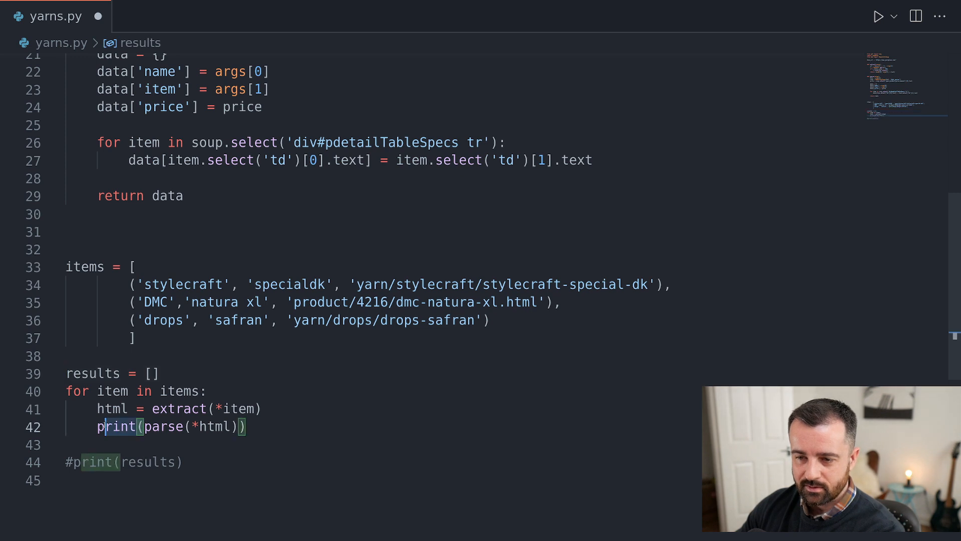
{"action": "key", "text": "BackSpace"}
{"action": "key", "text": "End"}
{"action": "key", "text": "BackSpace"}
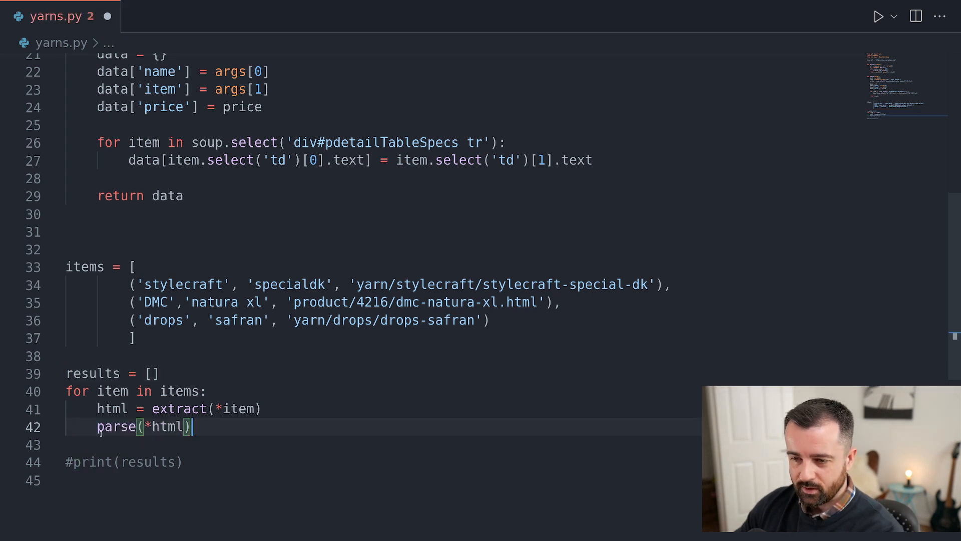
{"action": "key", "text": "Home"}
{"action": "type", "text": "resulkt"}
{"action": "key", "text": "BackSpace"}
{"action": "key", "text": "BackSpace"}
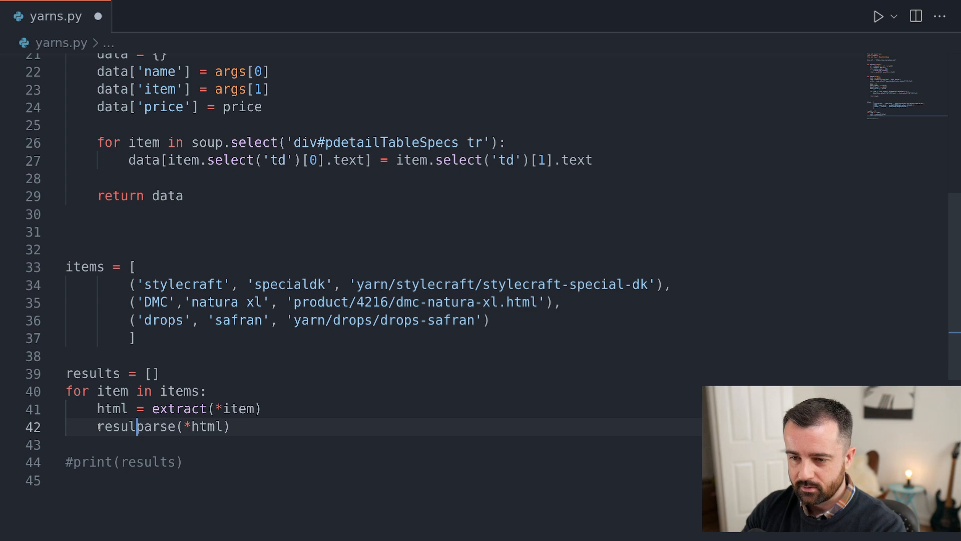
{"action": "type", "text": "ts.append"}
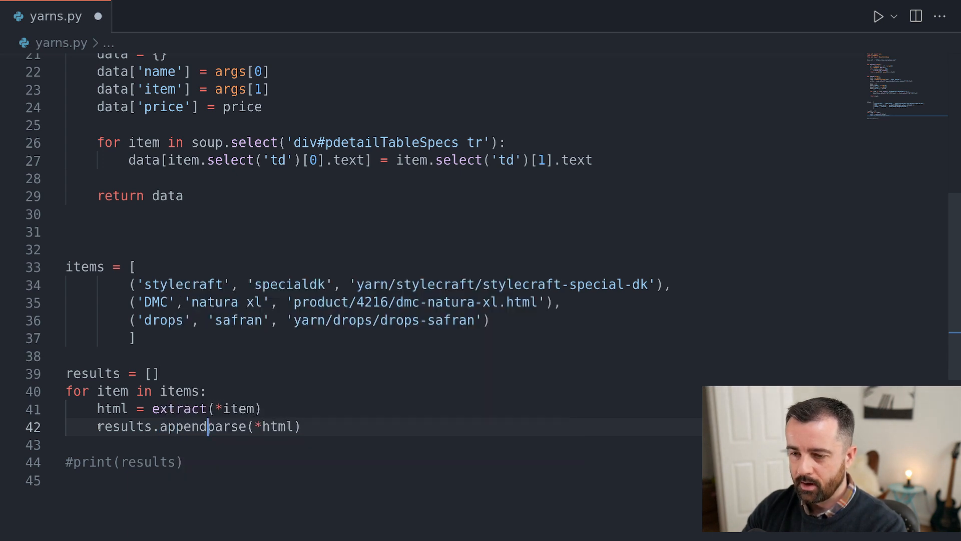
{"action": "type", "text": "("}
{"action": "key", "text": "End"}
{"action": "type", "text": ")"}
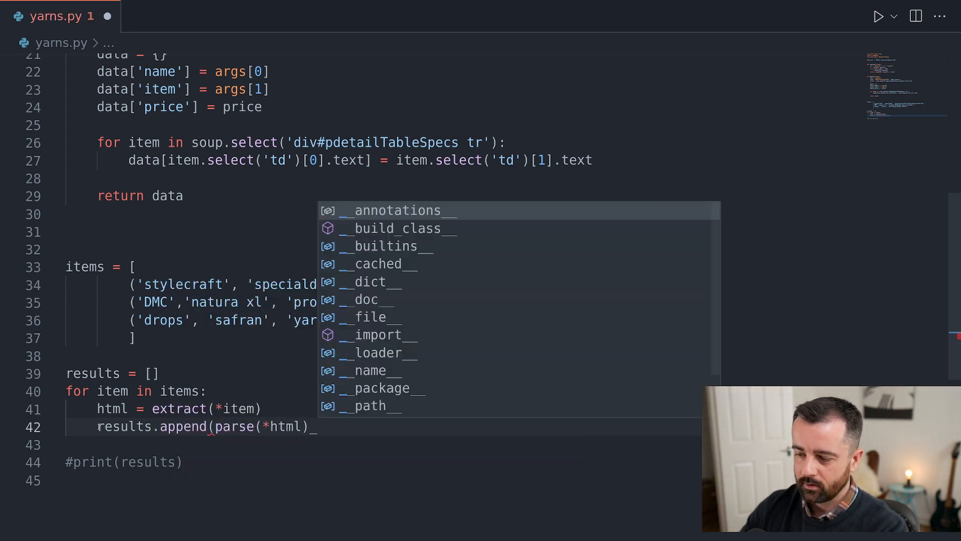
{"action": "key", "text": "Escape"}
{"action": "type", "text": ")"}
{"action": "key", "text": "ctrl+s"}
- Uncomment print(results) after the loop and save the file
{"action": "left_click", "coordinate": [75, 460]}
{"action": "key", "text": "ctrl+slash"}
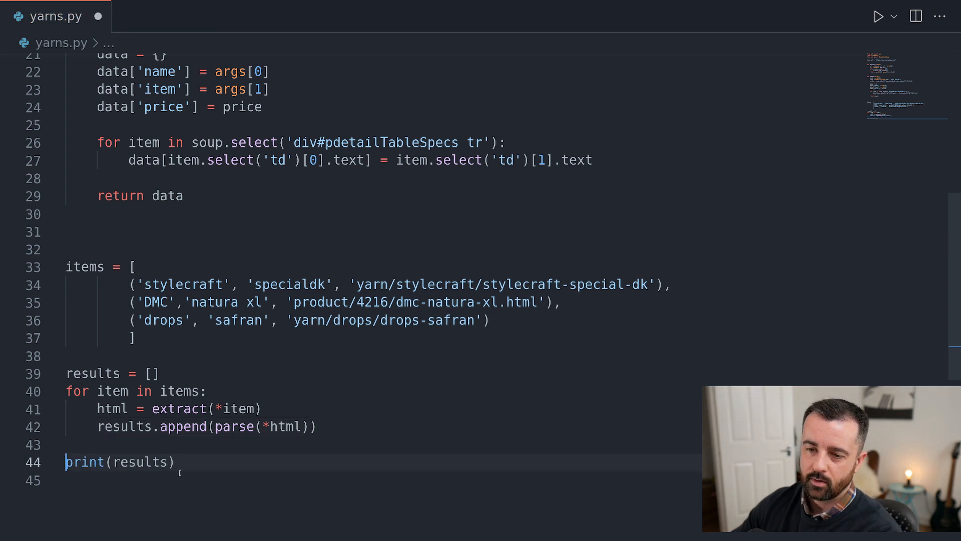
{"action": "key", "text": "Down"}
{"action": "key", "text": "ctrl+s"}
- Run yarns.py to print the results list of stylecraft, DMC and drops product dicts
{"action": "left_click", "coordinate": [879, 16]}
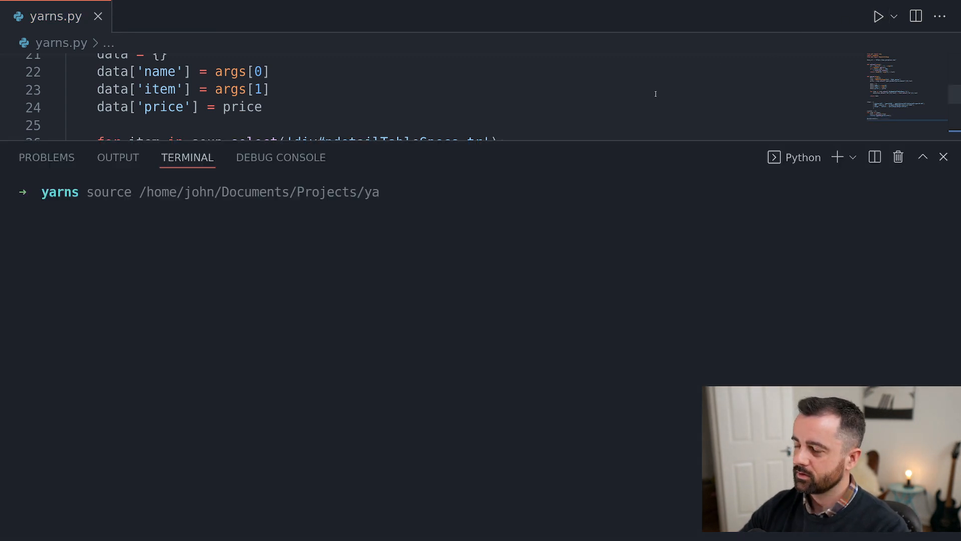